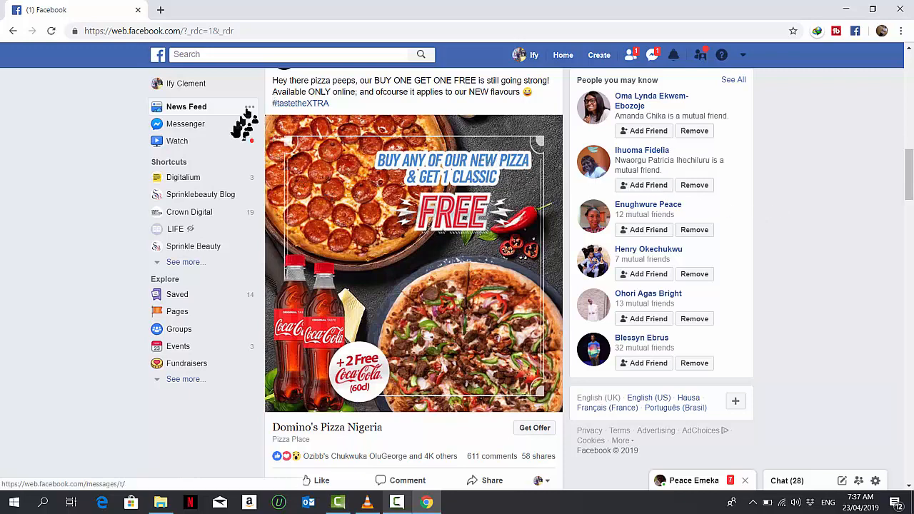
Open a new browser tab and search the web for facebook business manager
{"action": "left_click", "coordinate": [160, 12]}
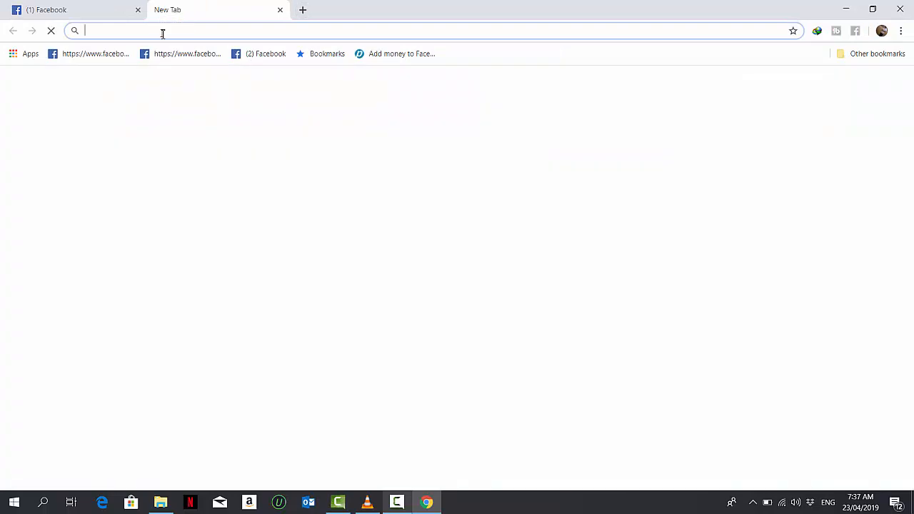
{"action": "type", "text": "facebook "}
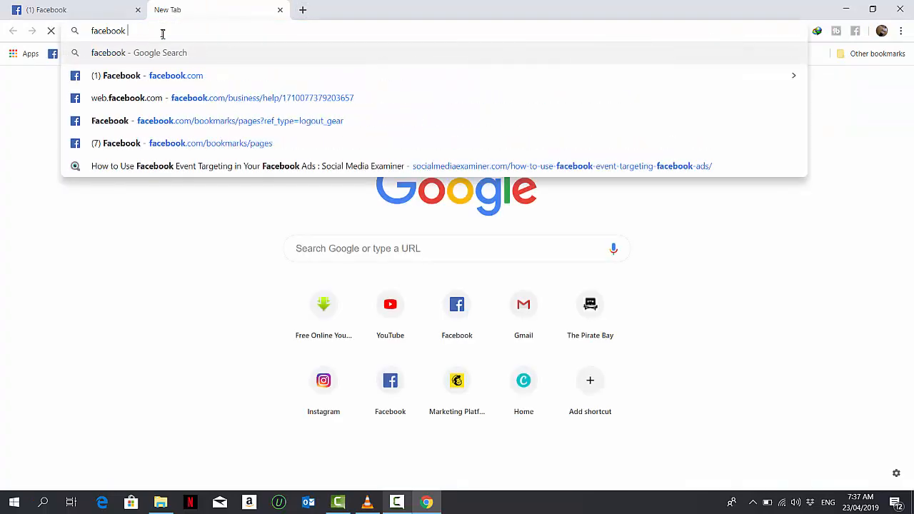
{"action": "type", "text": "busin"}
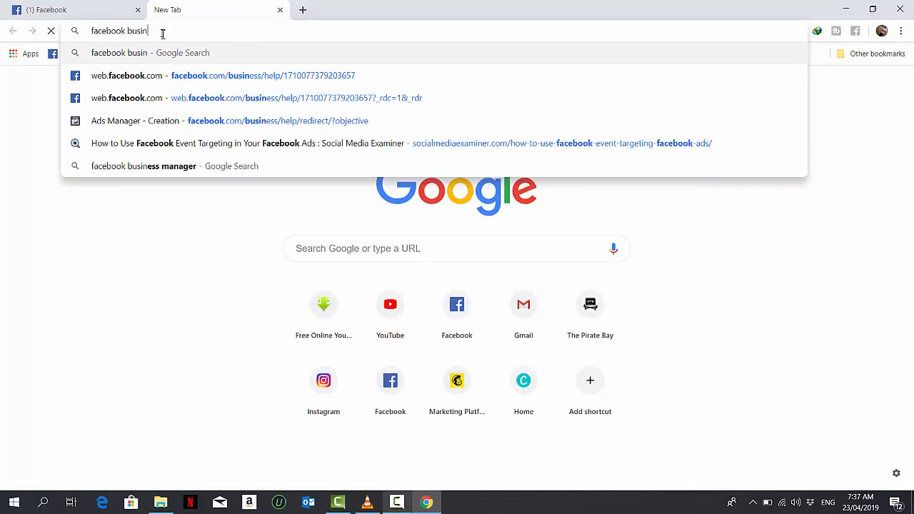
{"action": "type", "text": "ess manager"}
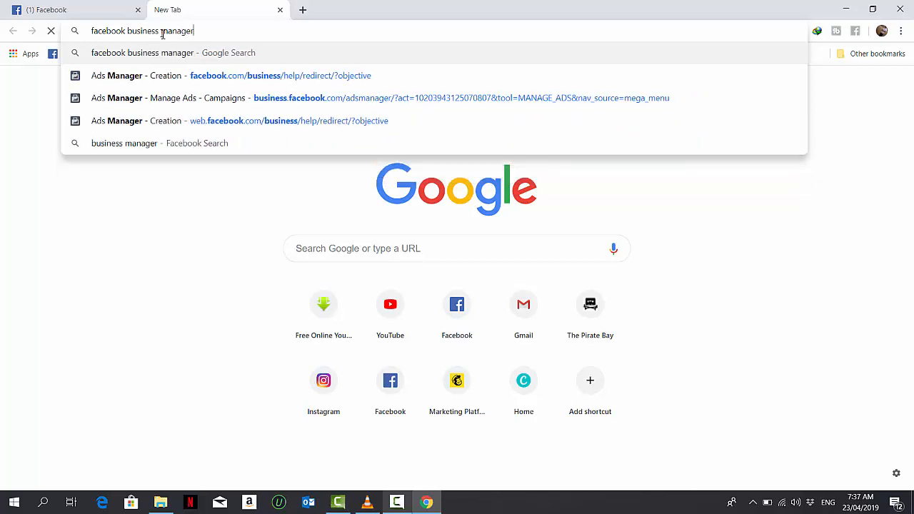
{"action": "key", "text": "Return"}
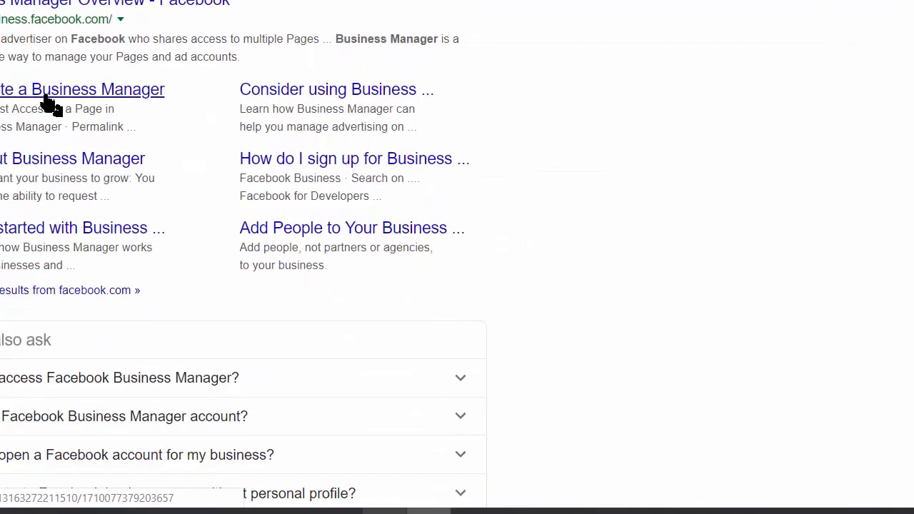
Open the Create a Business Manager result to reach the campaign marketing objective page
{"action": "left_click", "coordinate": [46, 104]}
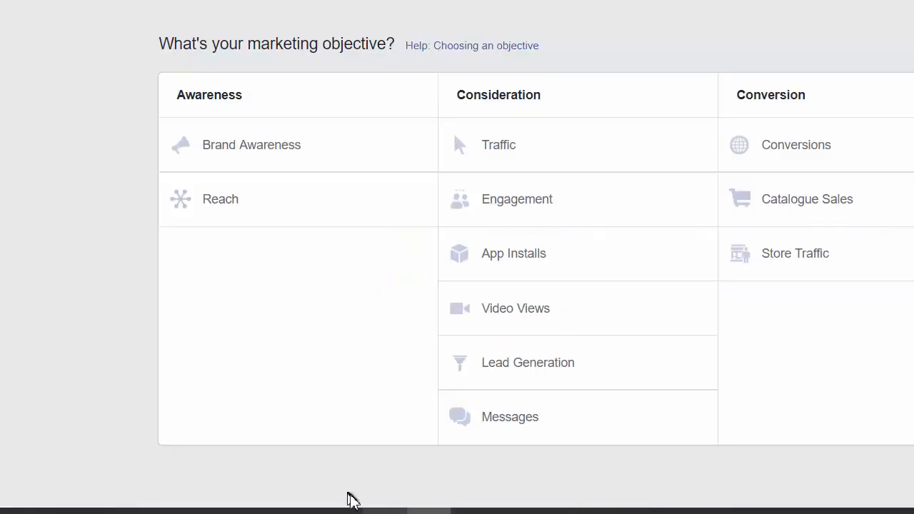
{"action": "left_click", "coordinate": [383, 513]}
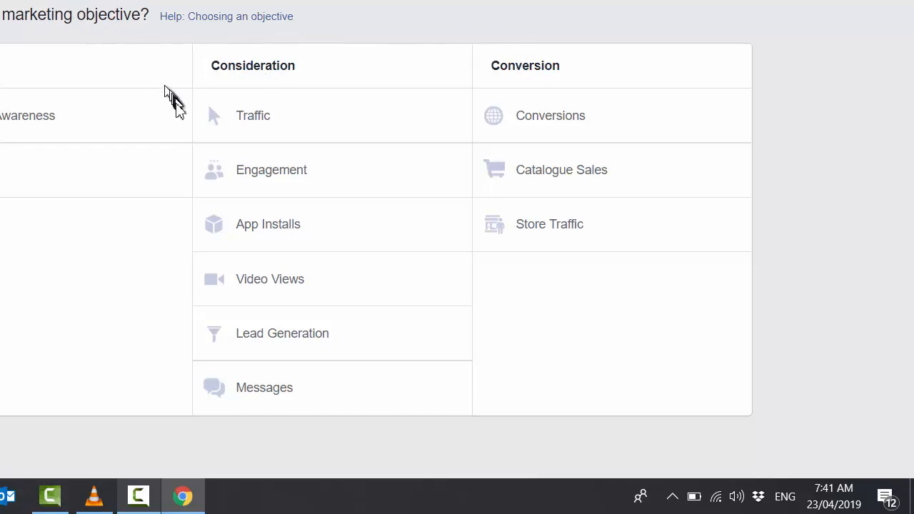
Review the descriptions of the Consideration and Conversion marketing objectives
{"action": "mouse_move", "coordinate": [177, 117]}
{"action": "mouse_move", "coordinate": [176, 179]}
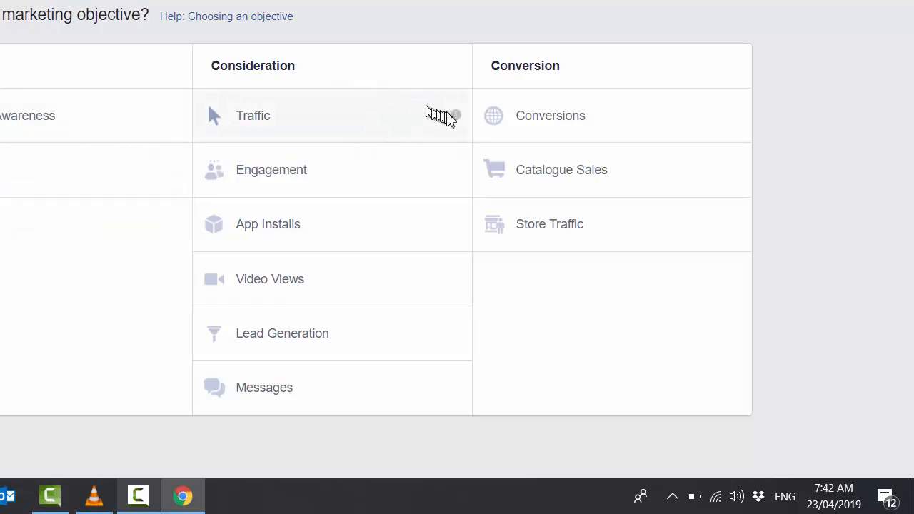
{"action": "mouse_move", "coordinate": [457, 117]}
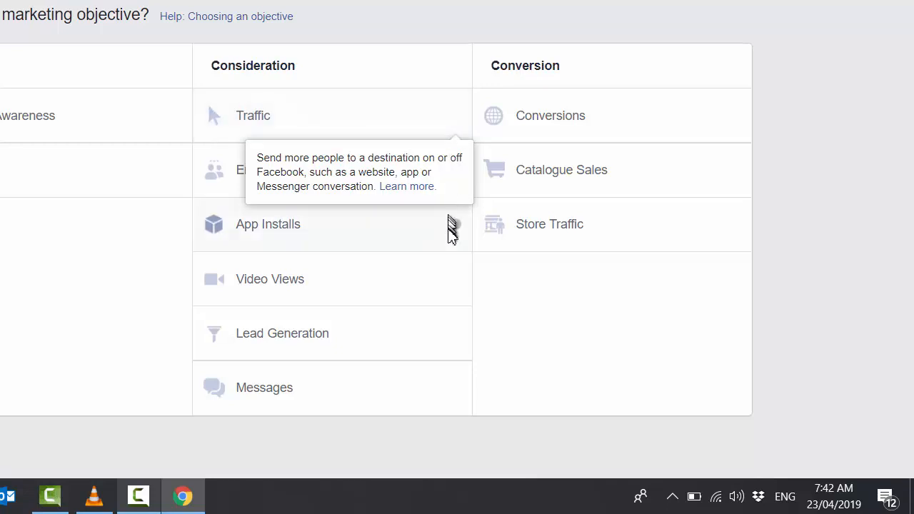
{"action": "mouse_move", "coordinate": [456, 226]}
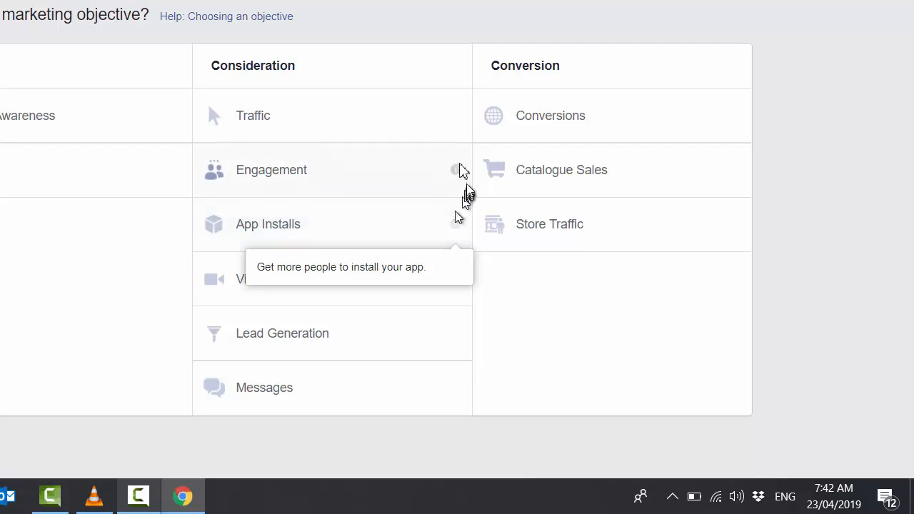
{"action": "mouse_move", "coordinate": [457, 172]}
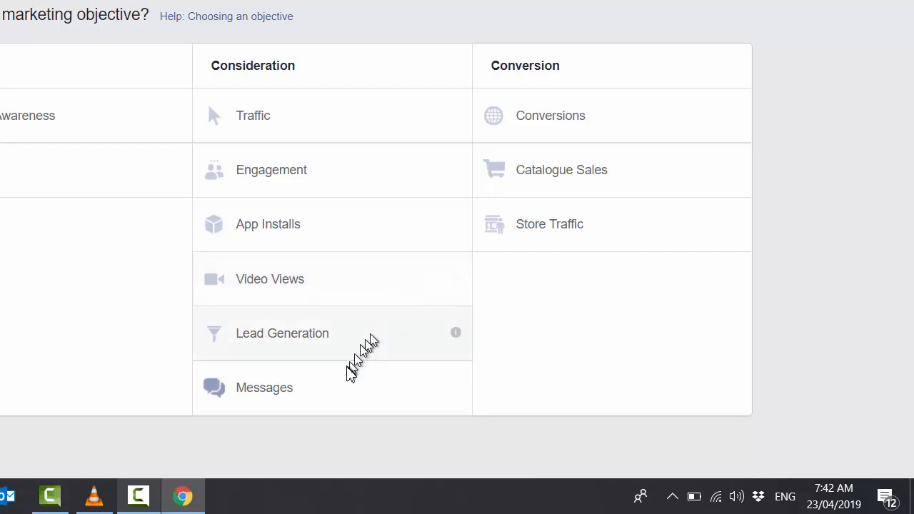
{"action": "mouse_move", "coordinate": [459, 334]}
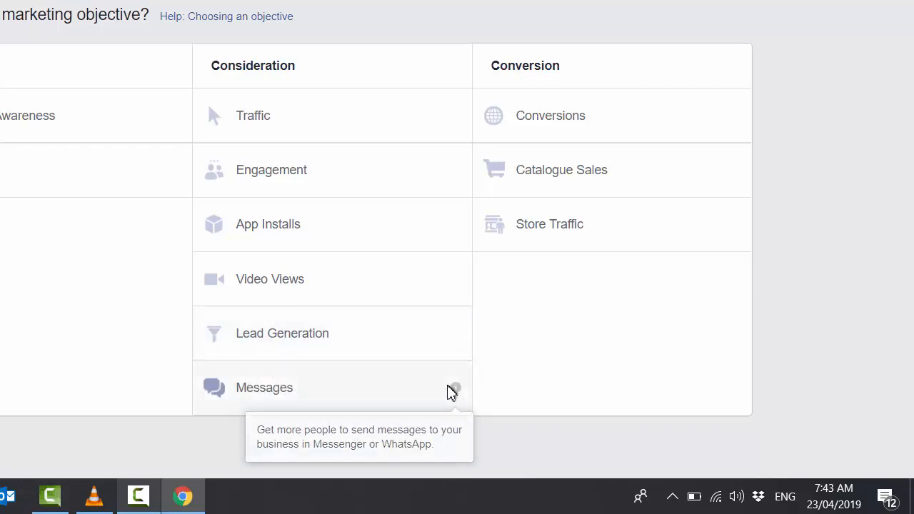
{"action": "mouse_move", "coordinate": [455, 391]}
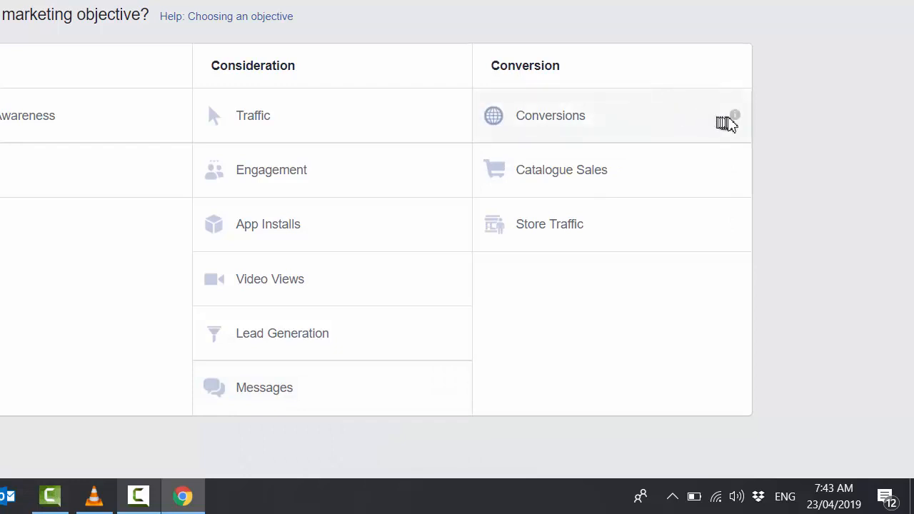
{"action": "mouse_move", "coordinate": [733, 120]}
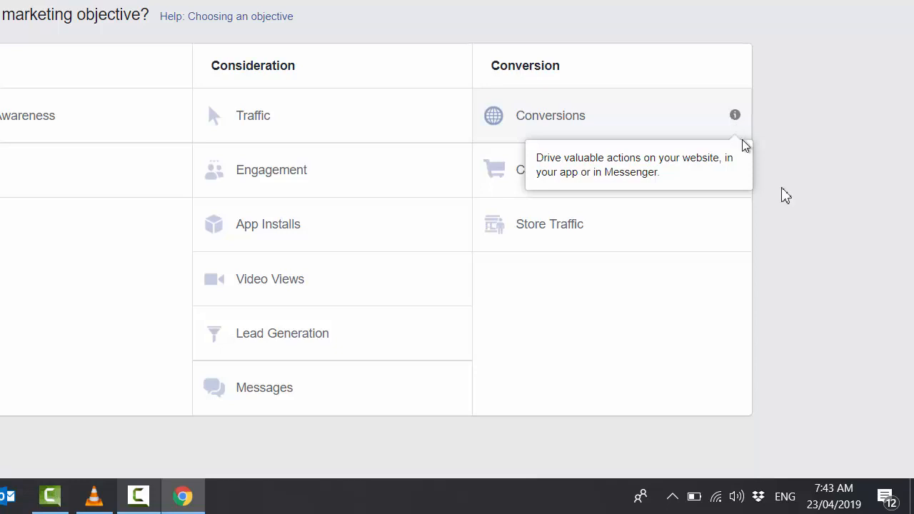
{"action": "mouse_move", "coordinate": [735, 172]}
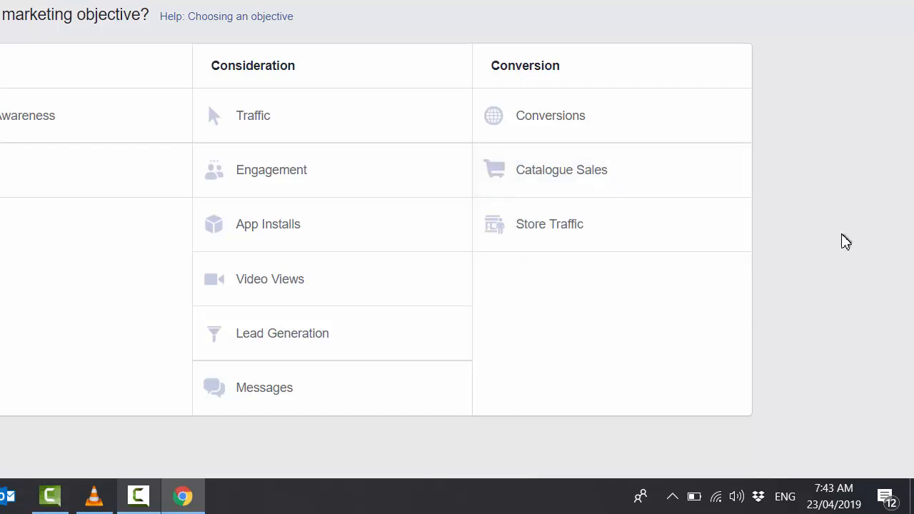
{"action": "mouse_move", "coordinate": [731, 230]}
Choose Engagement as the campaign's marketing objective
{"action": "left_click", "coordinate": [350, 173]}
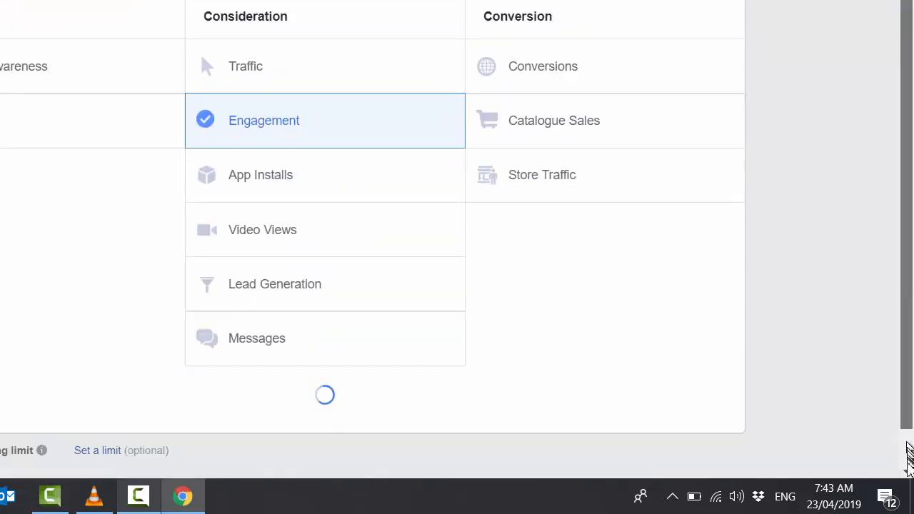
{"action": "left_click_drag", "start_coordinate": [907, 457], "coordinate": [908, 461]}
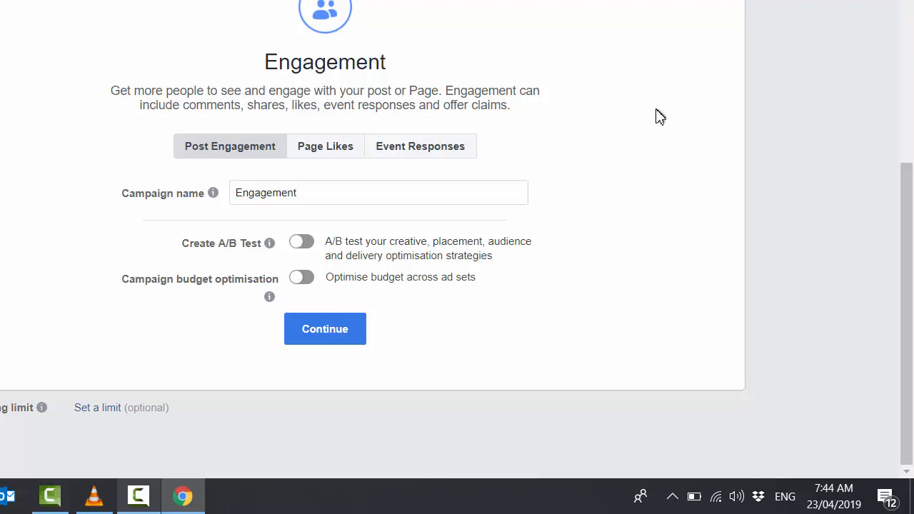
Name the campaign FACEBOOK ADS and turn on campaign budget optimisation
{"action": "mouse_move", "coordinate": [214, 194]}
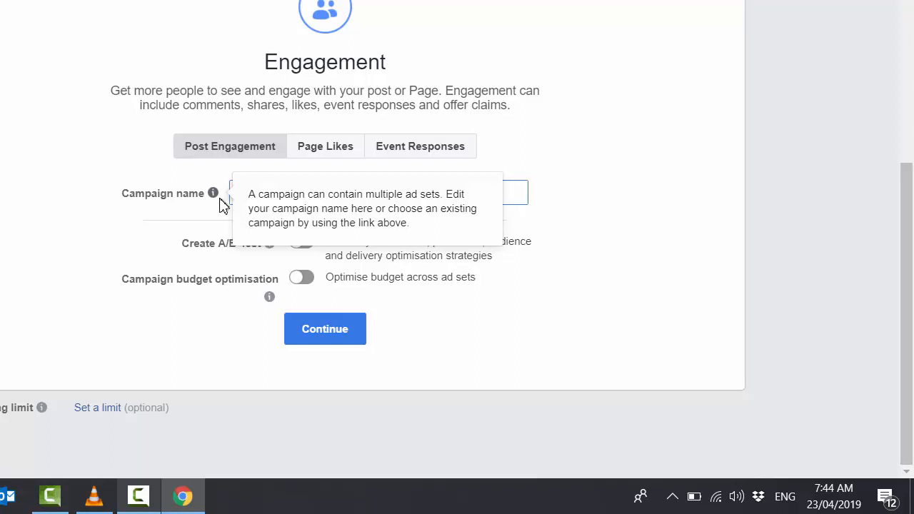
{"action": "left_click", "coordinate": [636, 264]}
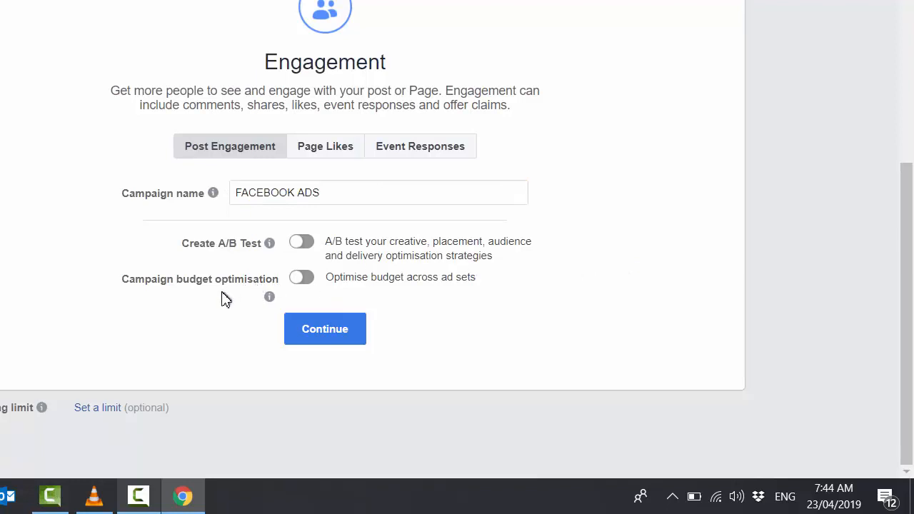
{"action": "left_click", "coordinate": [307, 278]}
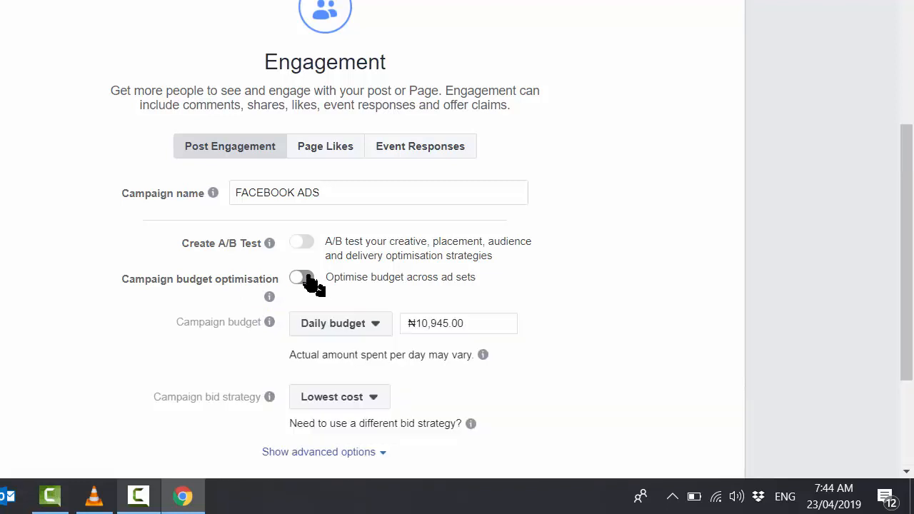
Set a daily campaign budget of ₦800.00 and continue to the ad set setup
{"action": "left_click_drag", "start_coordinate": [912, 185], "coordinate": [905, 266]}
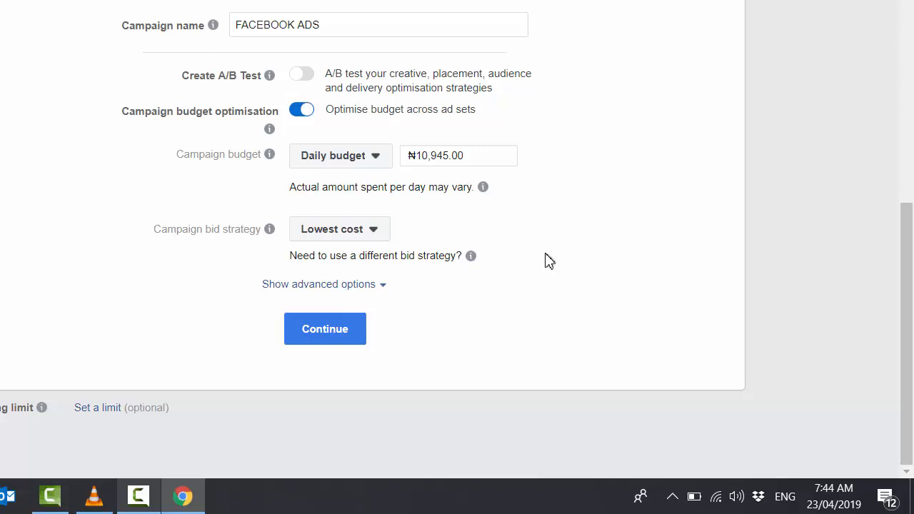
{"action": "left_click", "coordinate": [382, 161]}
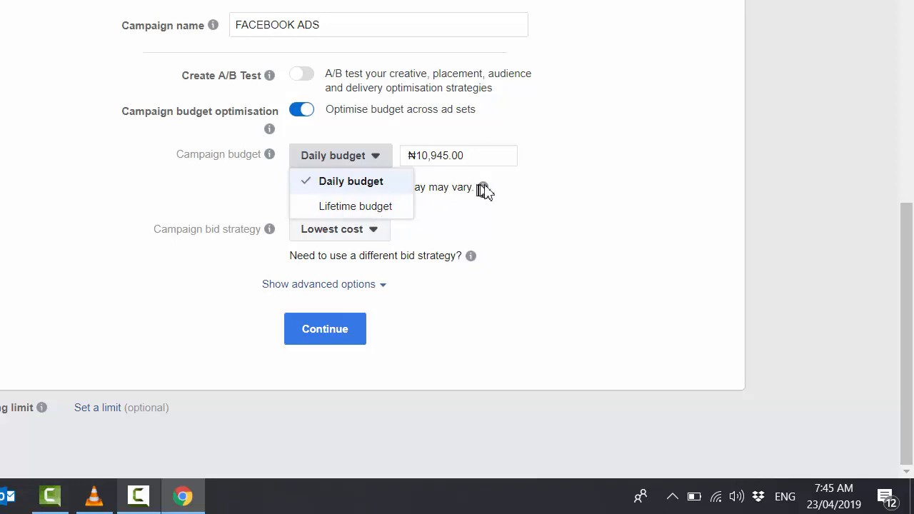
{"action": "mouse_move", "coordinate": [483, 188]}
{"action": "left_click", "coordinate": [372, 184]}
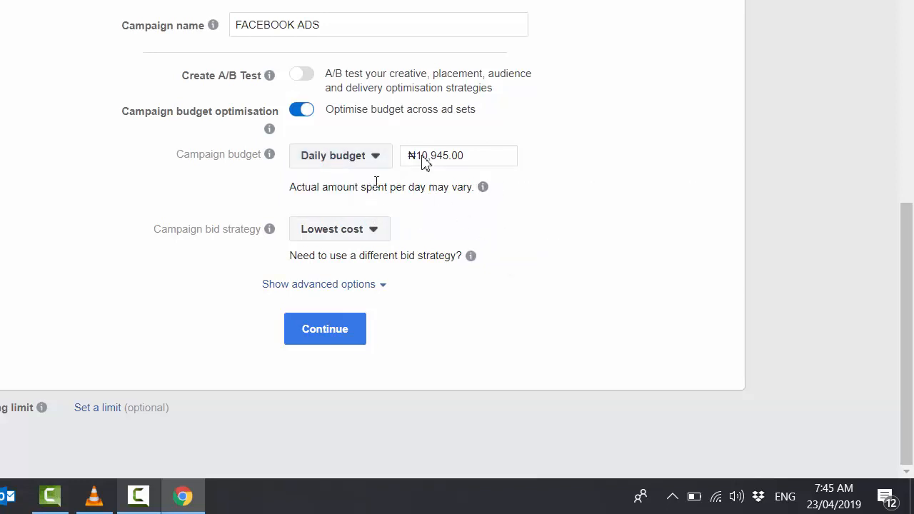
{"action": "left_click", "coordinate": [484, 154]}
{"action": "left_click_drag", "start_coordinate": [483, 154], "coordinate": [425, 155]}
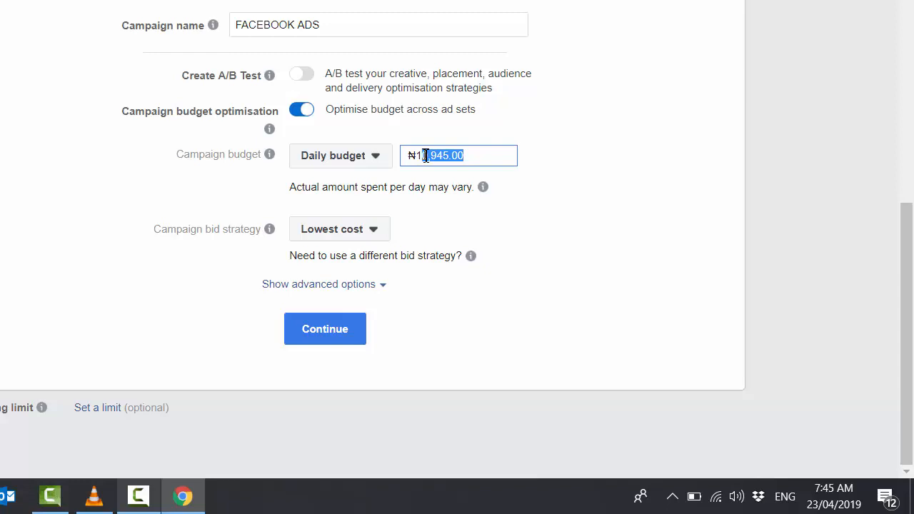
{"action": "key", "text": "BackSpace"}
{"action": "key", "text": "BackSpace"}
{"action": "key", "text": "BackSpace"}
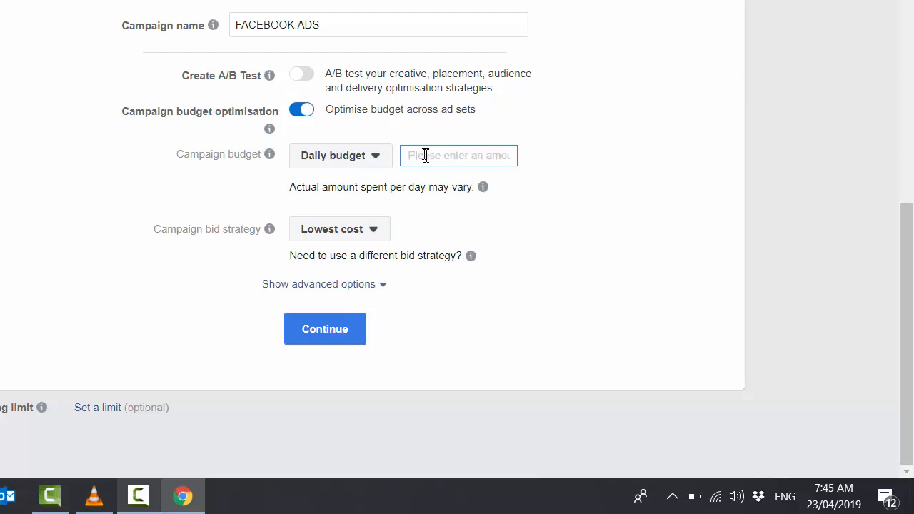
{"action": "type", "text": "800"}
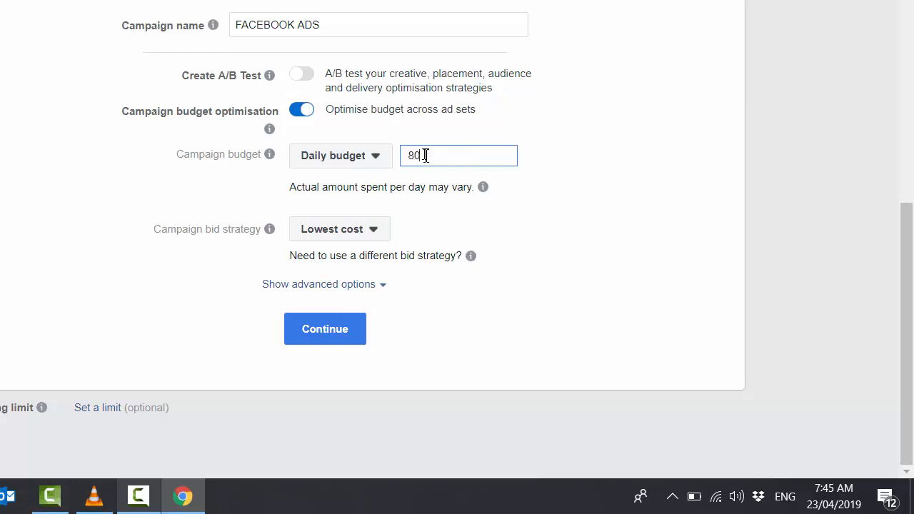
{"action": "left_click", "coordinate": [562, 261]}
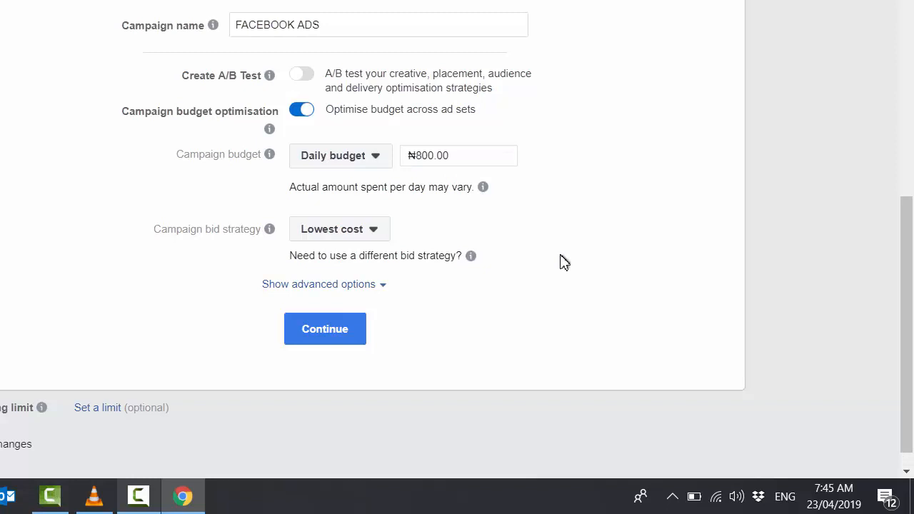
{"action": "left_click", "coordinate": [357, 325]}
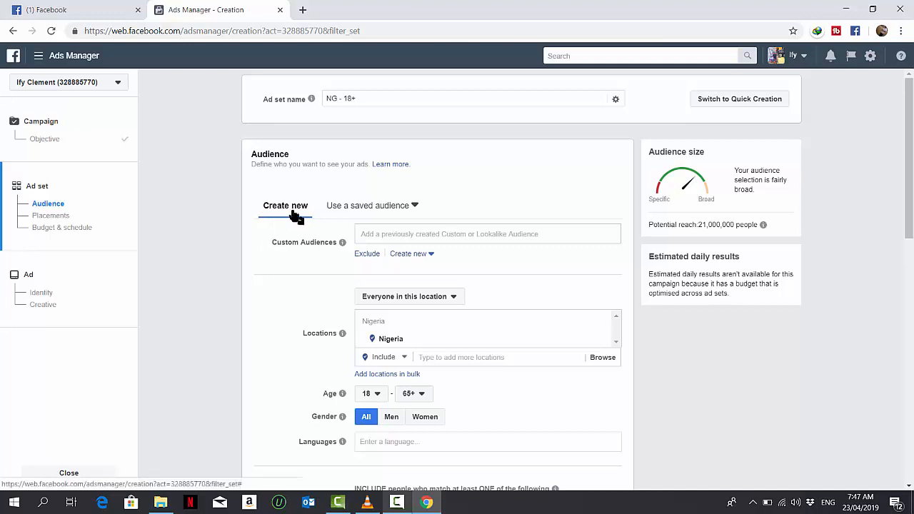
{"action": "left_click", "coordinate": [422, 263]}
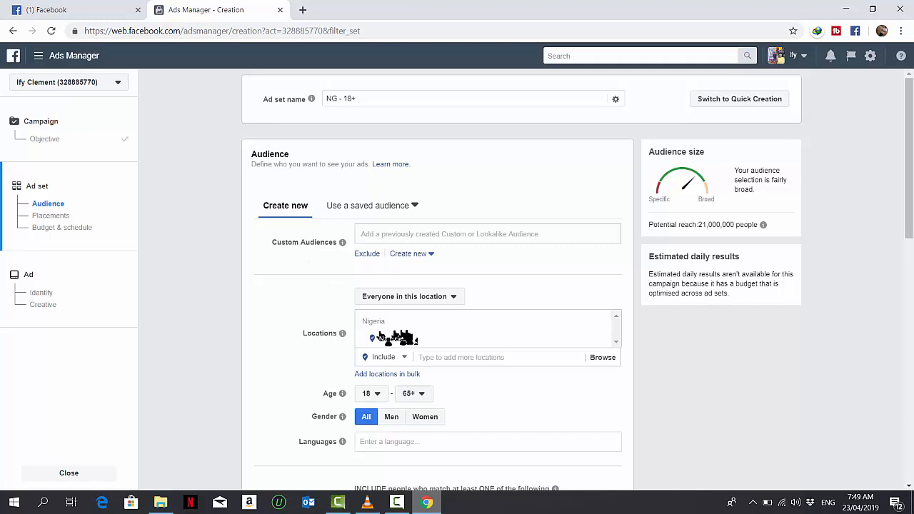
{"action": "left_click", "coordinate": [426, 359]}
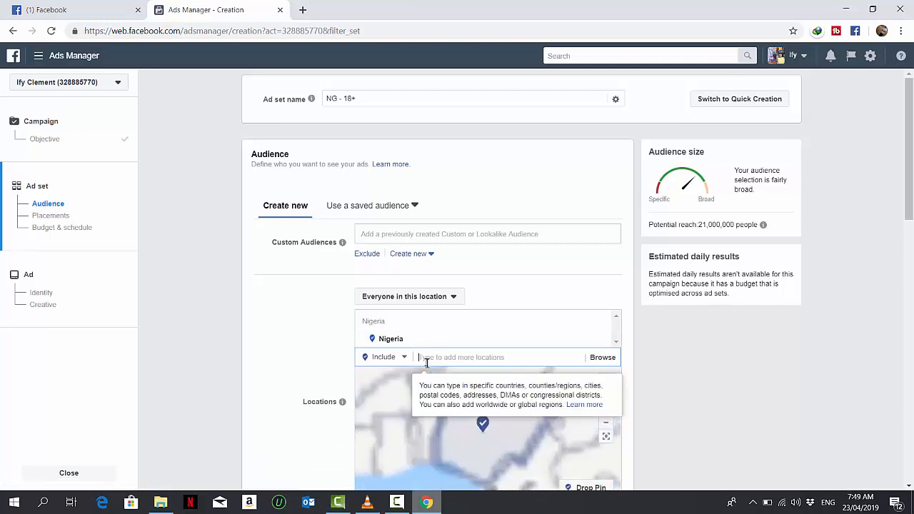
{"action": "type", "text": "UNITED"}
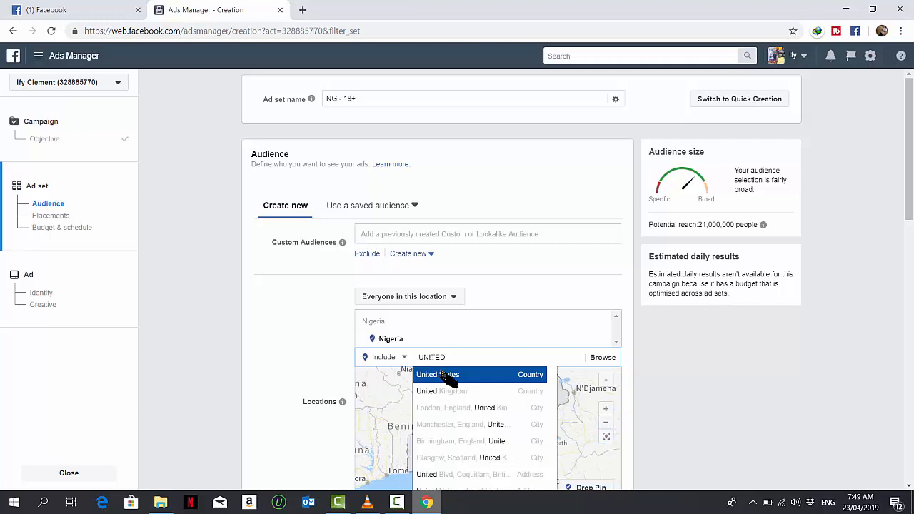
{"action": "left_click", "coordinate": [449, 374]}
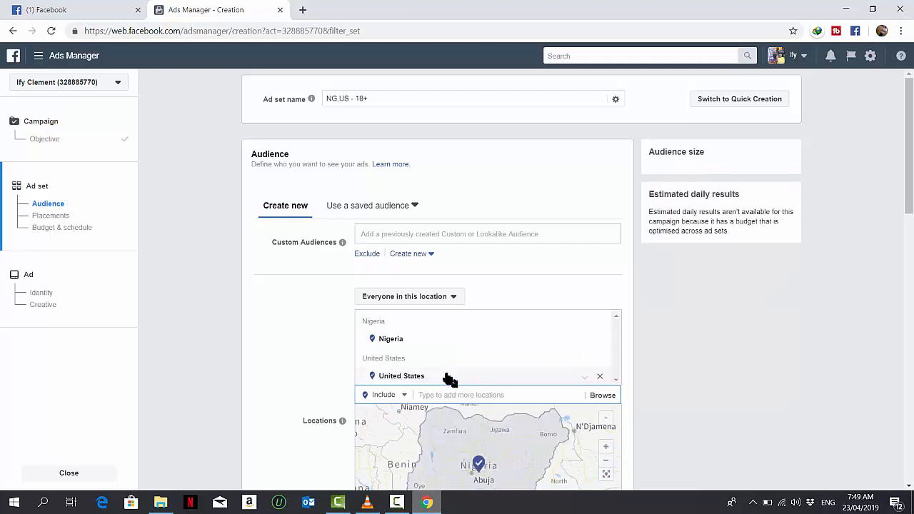
{"action": "left_click", "coordinate": [585, 379]}
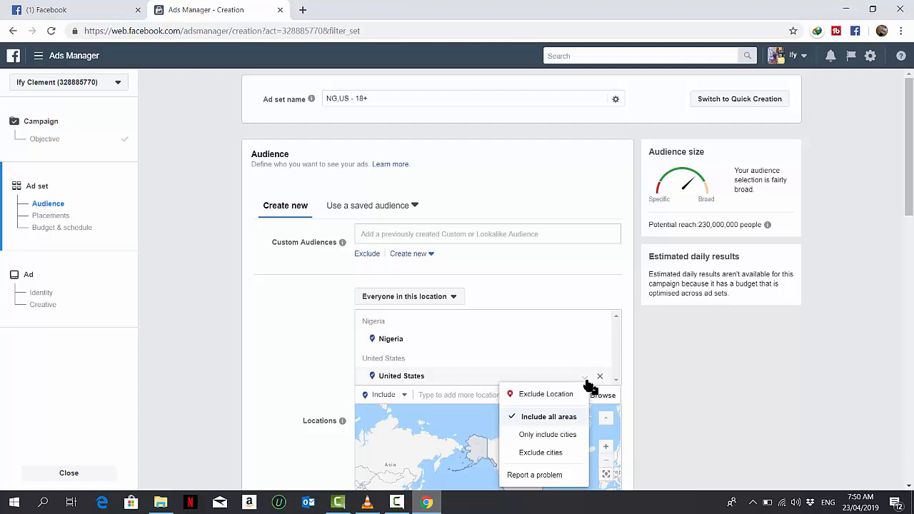
{"action": "left_click", "coordinate": [600, 376]}
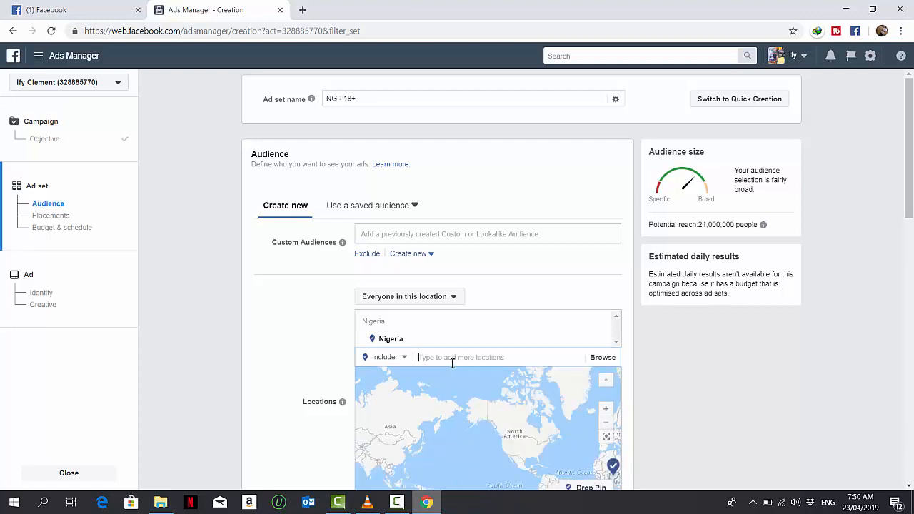
Add United States as a location in the ad set audience
{"action": "type", "text": "UNIT"}
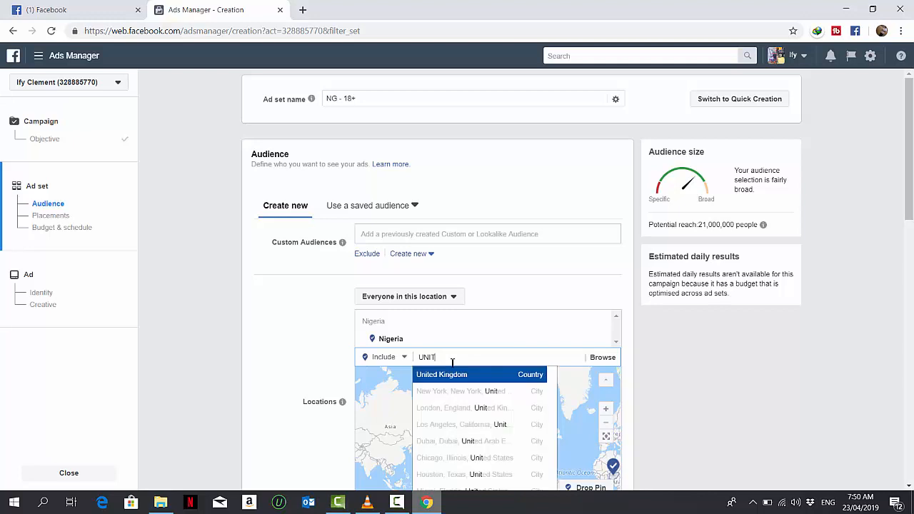
{"action": "type", "text": "TED"}
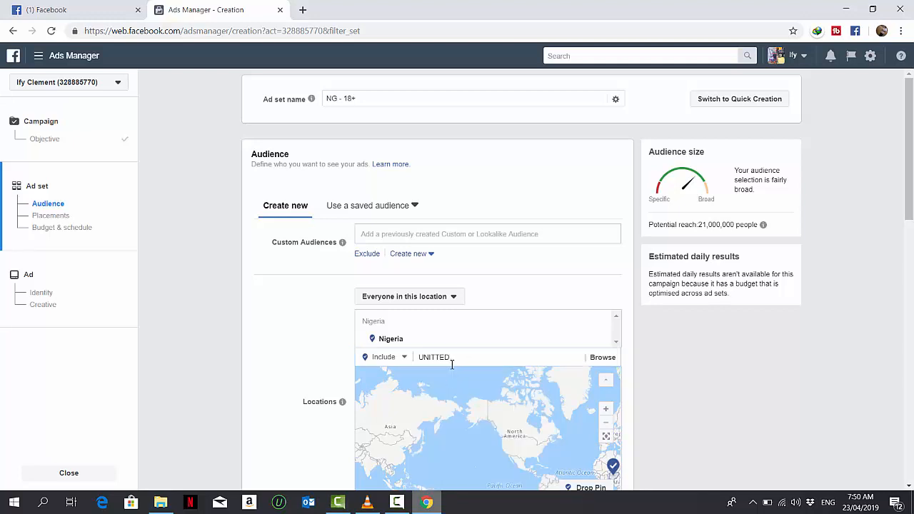
{"action": "double_click", "coordinate": [440, 361]}
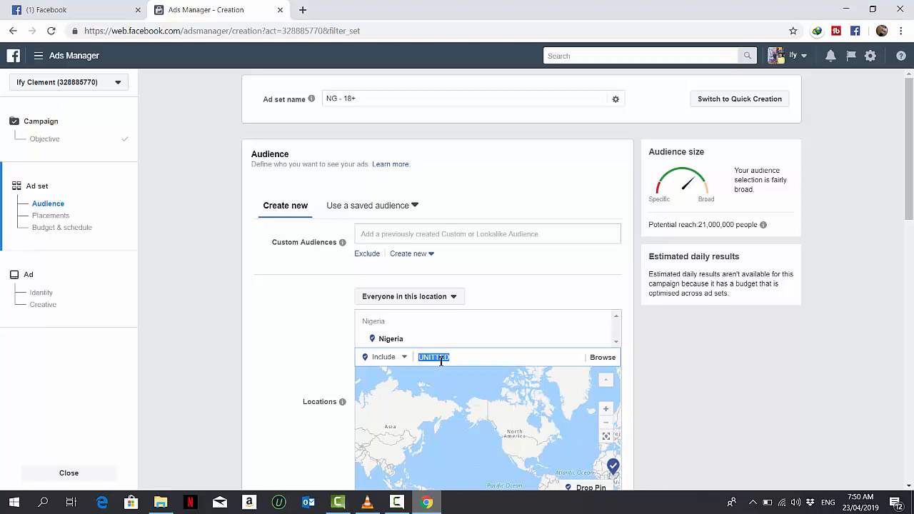
{"action": "type", "text": "UNITED ST"}
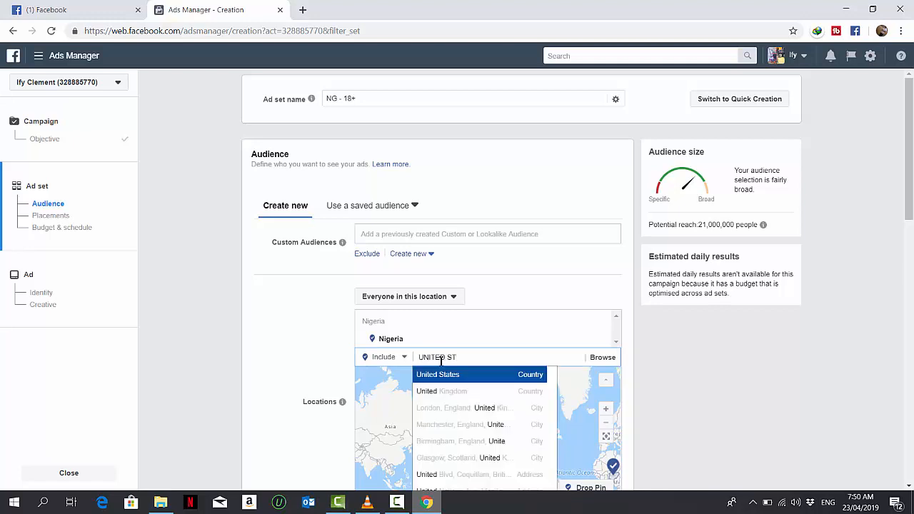
{"action": "left_click", "coordinate": [492, 377]}
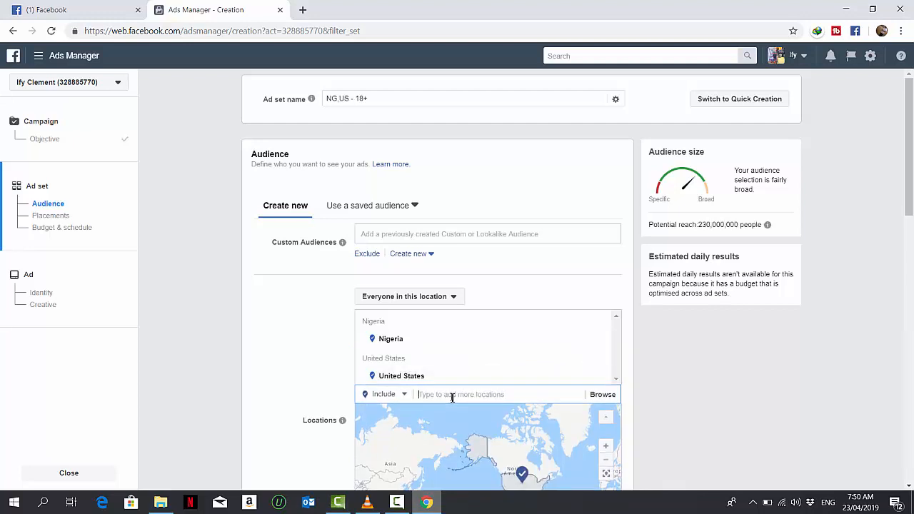
Add Ghana and South Africa as further audience locations
{"action": "type", "text": "GHANA"}
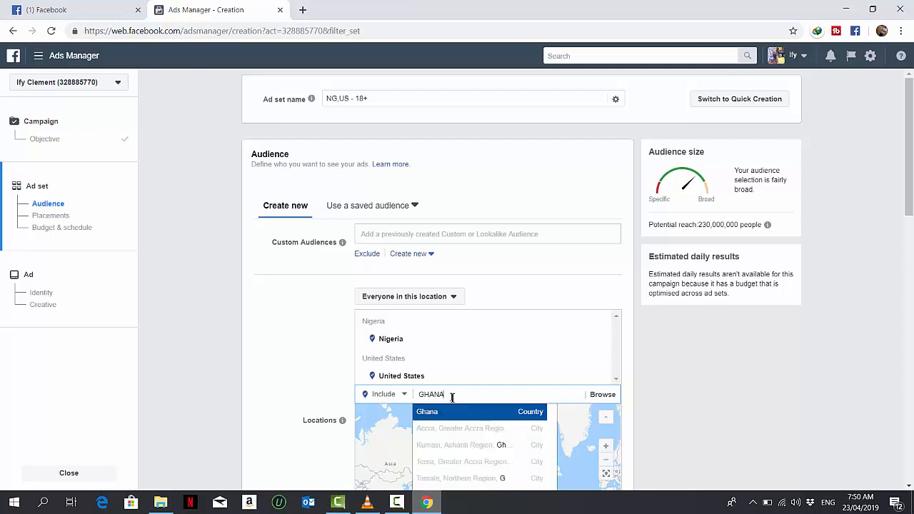
{"action": "left_click", "coordinate": [452, 413]}
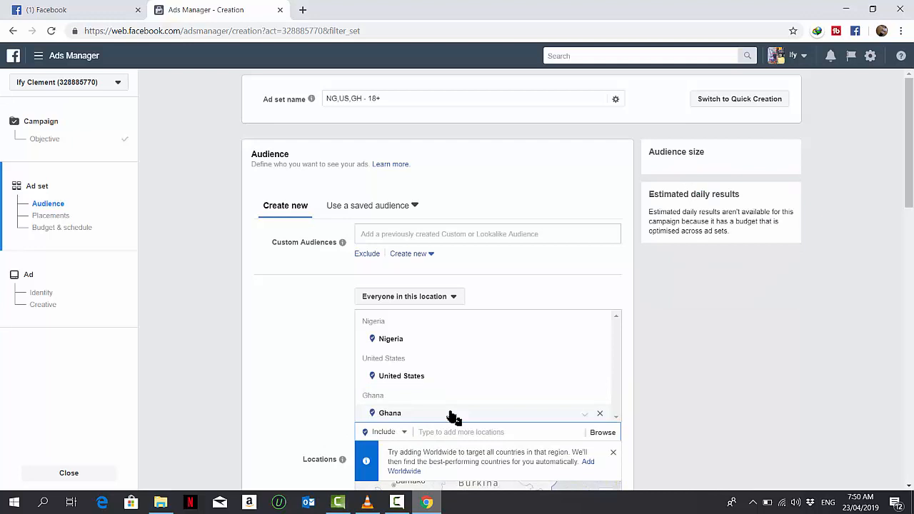
{"action": "type", "text": "SOUTH"}
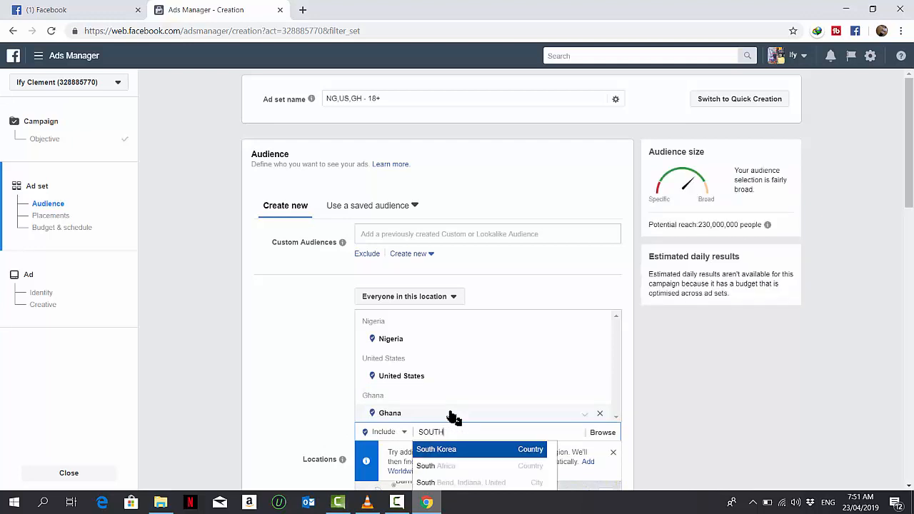
{"action": "type", "text": " AFR"}
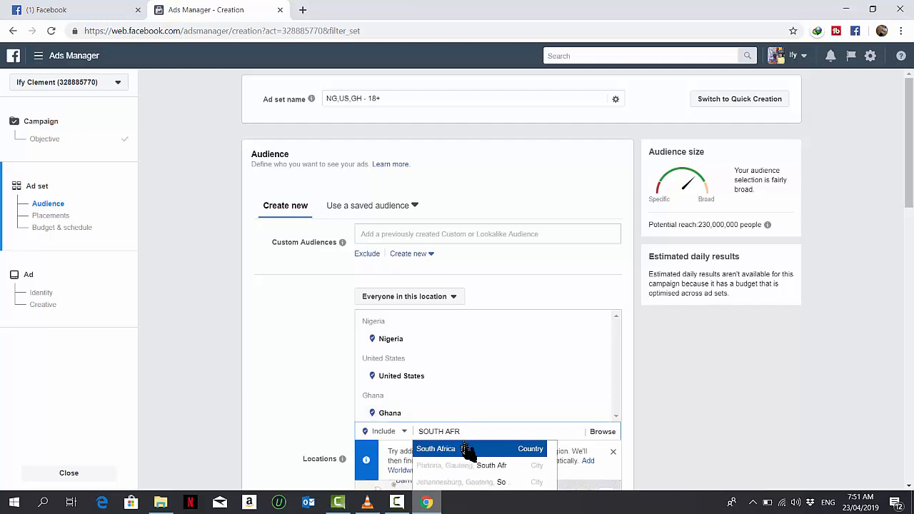
{"action": "left_click", "coordinate": [472, 450]}
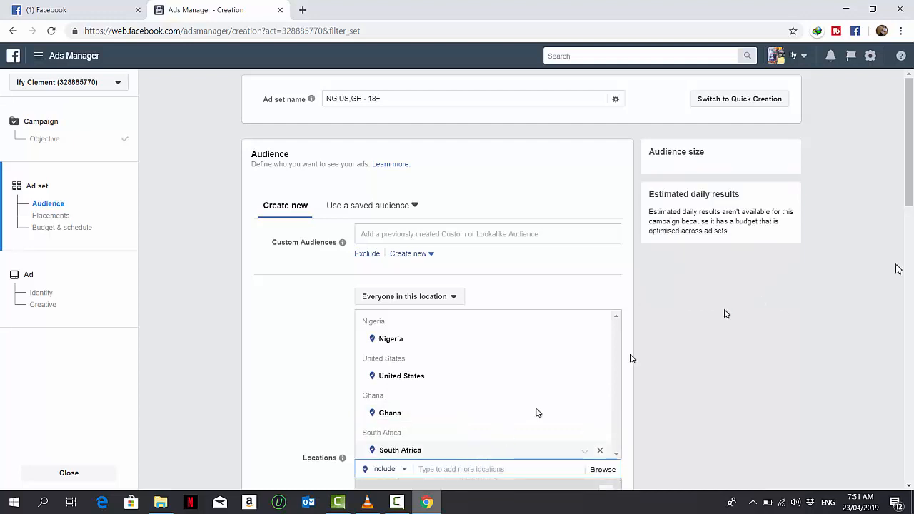
Switch the audience gender to Men and back to All
{"action": "left_click_drag", "start_coordinate": [909, 194], "coordinate": [908, 306]}
{"action": "scroll", "coordinate": [608, 178], "scroll_direction": "down", "scroll_amount": 1}
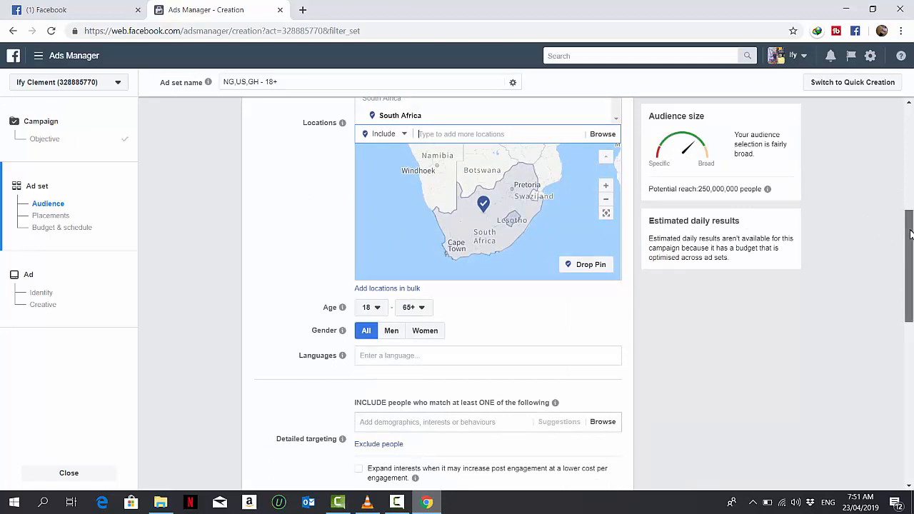
{"action": "left_click_drag", "start_coordinate": [910, 234], "coordinate": [910, 268]}
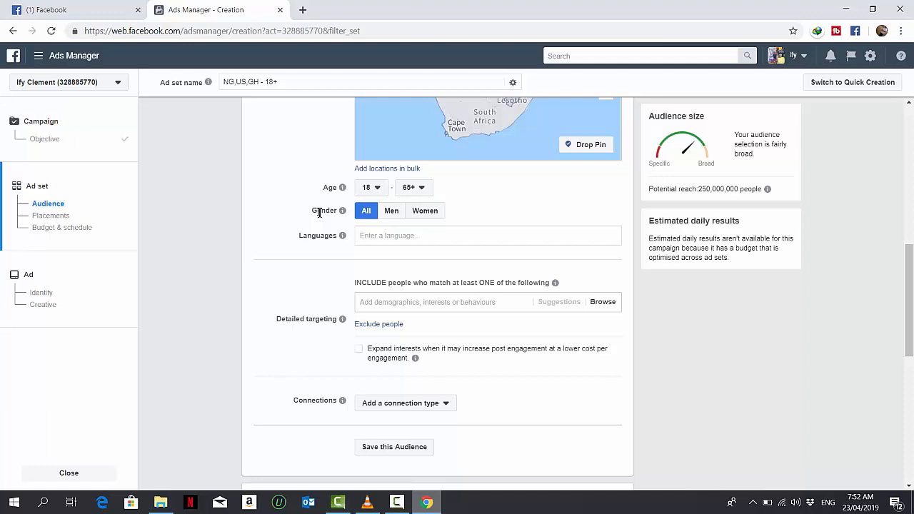
{"action": "left_click", "coordinate": [392, 213]}
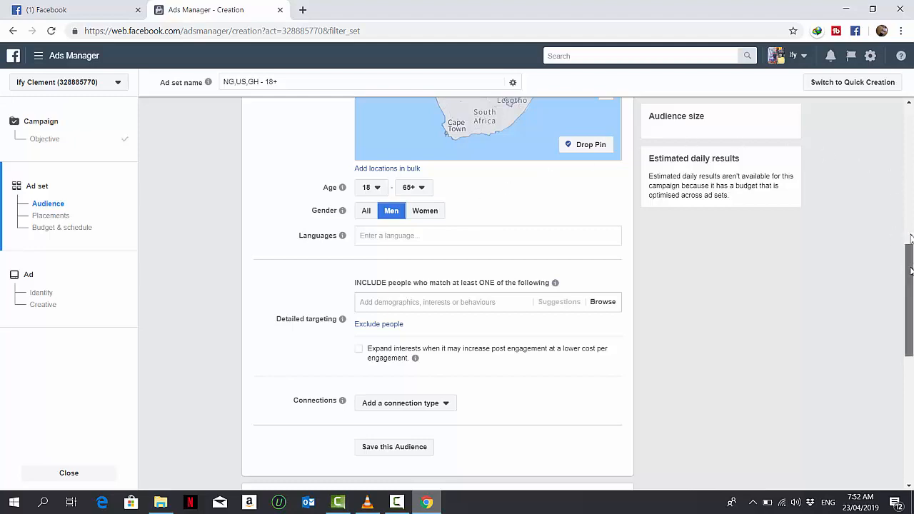
{"action": "mouse_move", "coordinate": [910, 270]}
{"action": "left_mouse_down"}
{"action": "mouse_move", "coordinate": [910, 187]}
{"action": "mouse_move", "coordinate": [910, 282]}
{"action": "left_mouse_up"}
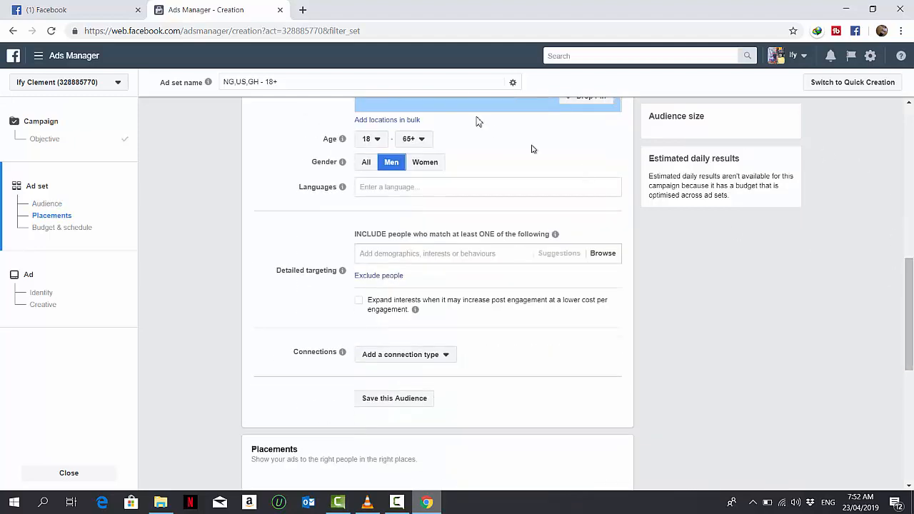
{"action": "left_click", "coordinate": [365, 163]}
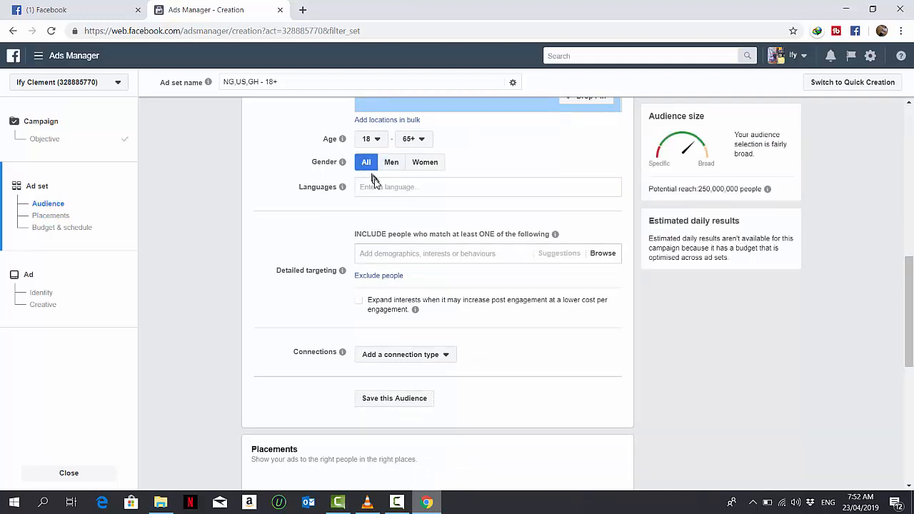
Add Afrikaans and English (All) as the audience languages
{"action": "left_click", "coordinate": [380, 186]}
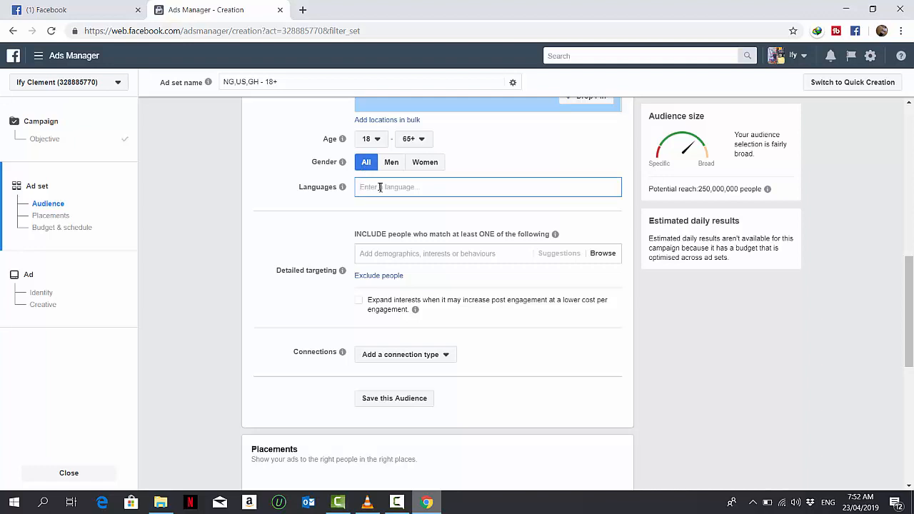
{"action": "scroll", "coordinate": [911, 229], "scroll_direction": "up", "scroll_amount": 1}
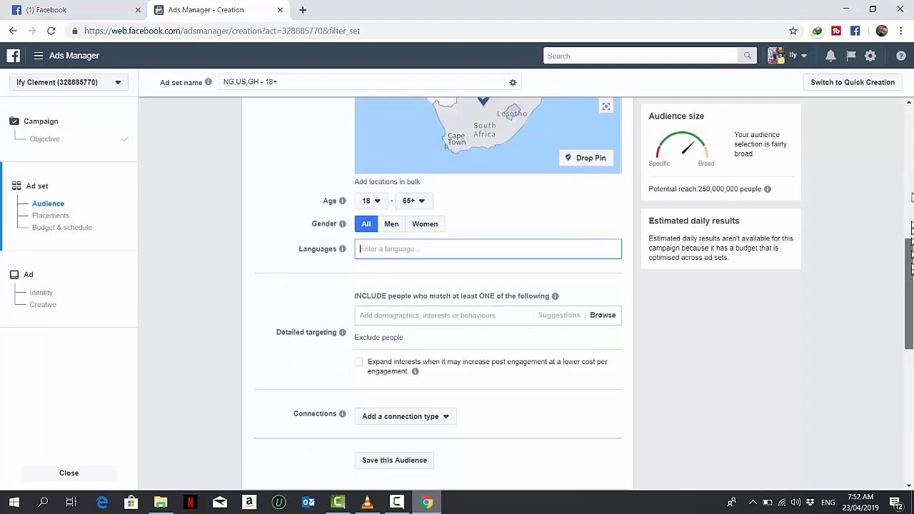
{"action": "scroll", "coordinate": [911, 197], "scroll_direction": "up", "scroll_amount": 3}
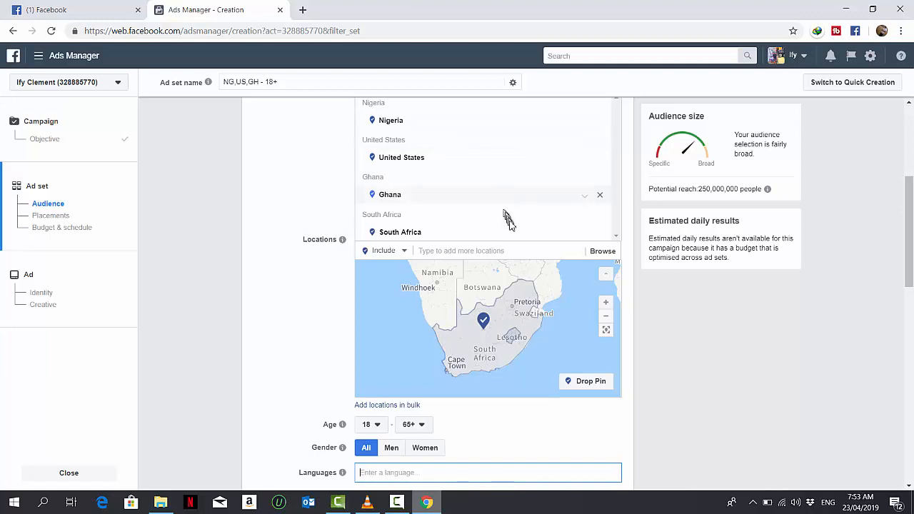
{"action": "left_click_drag", "start_coordinate": [907, 204], "coordinate": [909, 262]}
{"action": "left_click", "coordinate": [520, 274]}
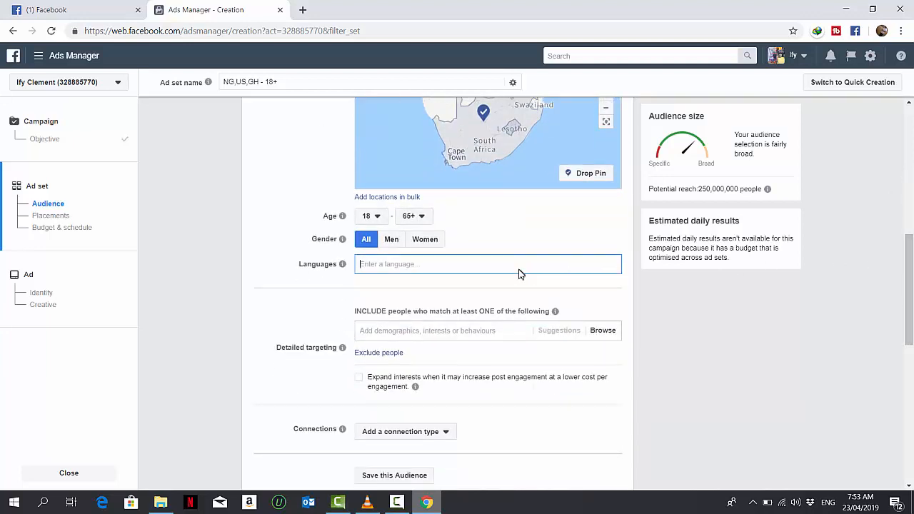
{"action": "type", "text": "AFR"}
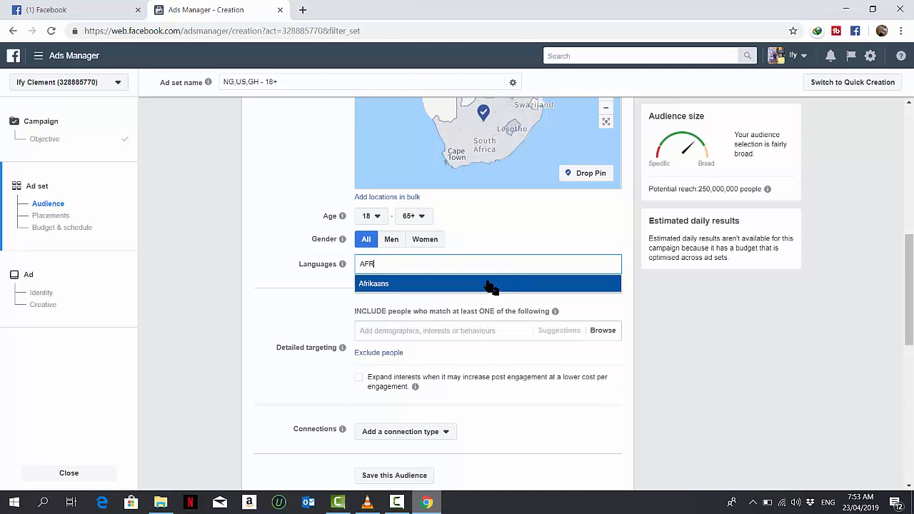
{"action": "left_click", "coordinate": [491, 284]}
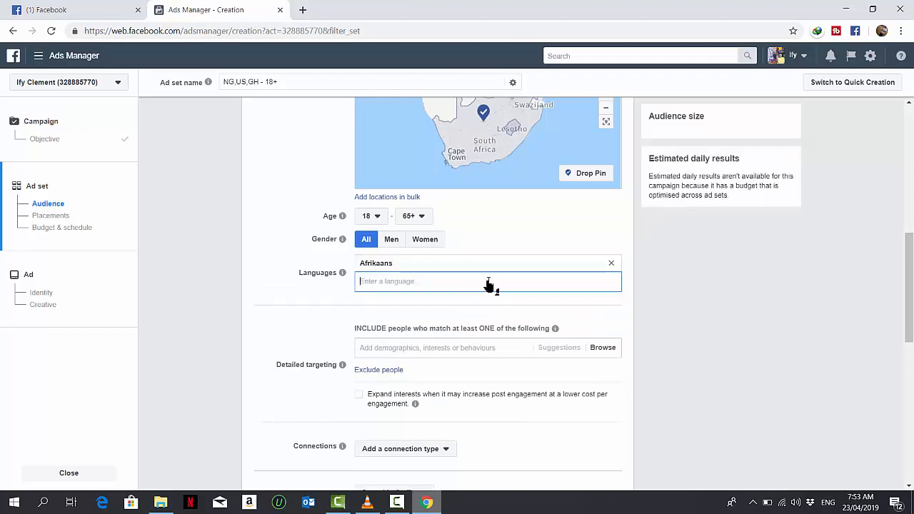
{"action": "type", "text": "E"}
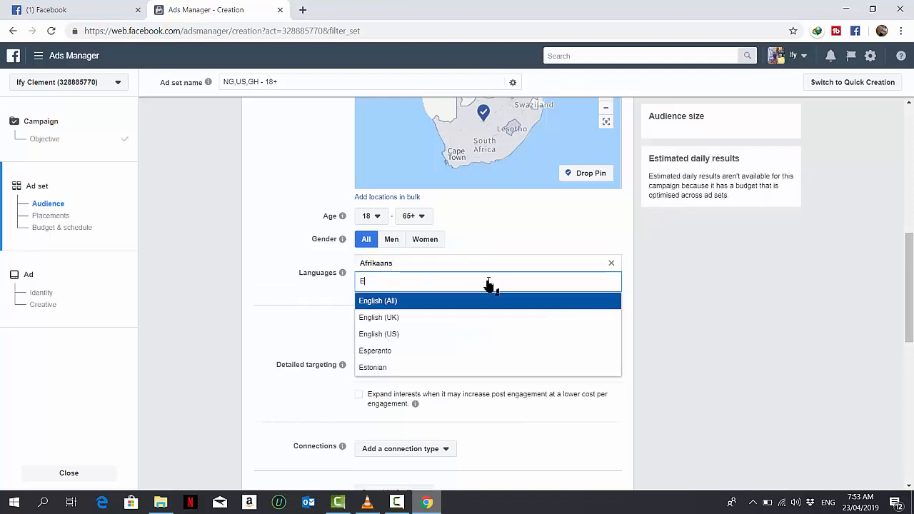
{"action": "left_click", "coordinate": [448, 301]}
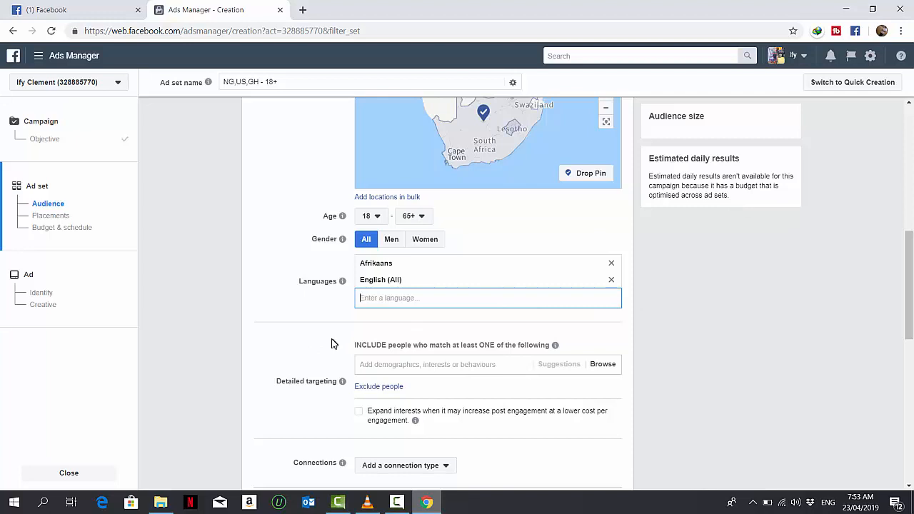
{"action": "left_click", "coordinate": [400, 502]}
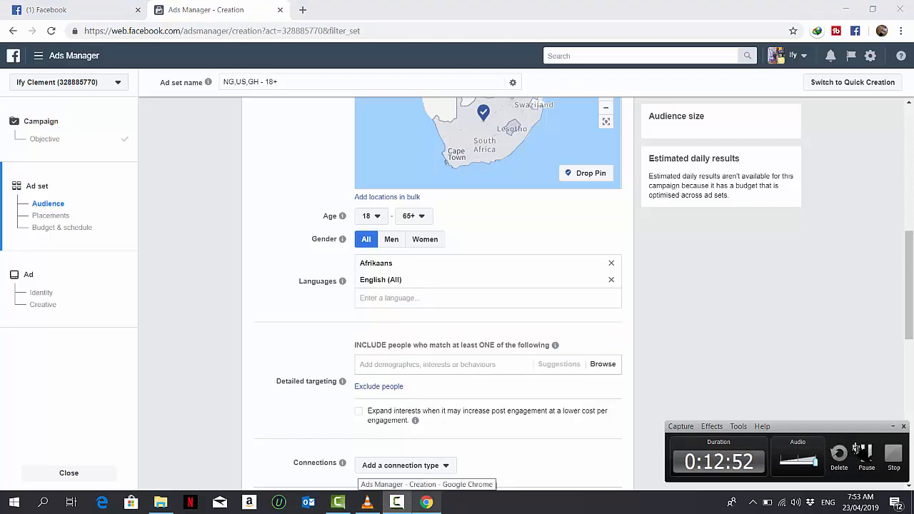
{"action": "left_click", "coordinate": [862, 461]}
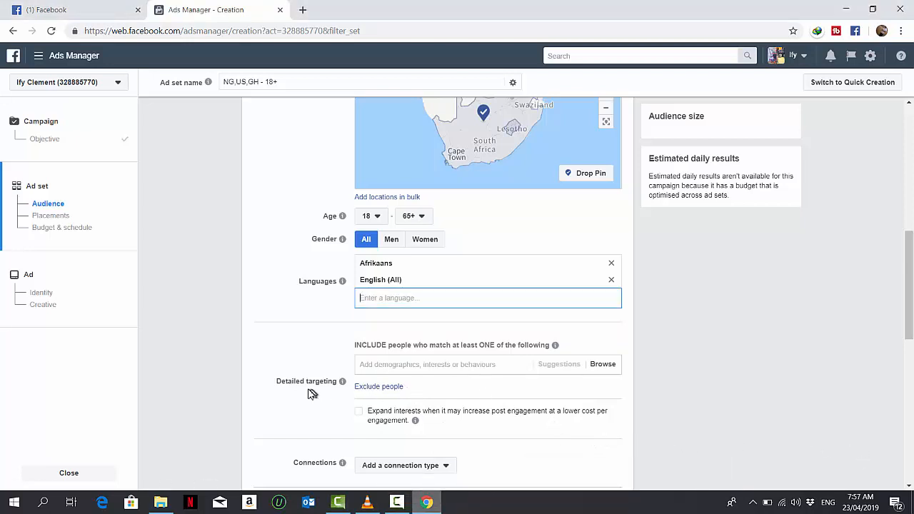
Browse the detailed targeting Demographics categories, such as Education level and Financial income
{"action": "left_click", "coordinate": [609, 371]}
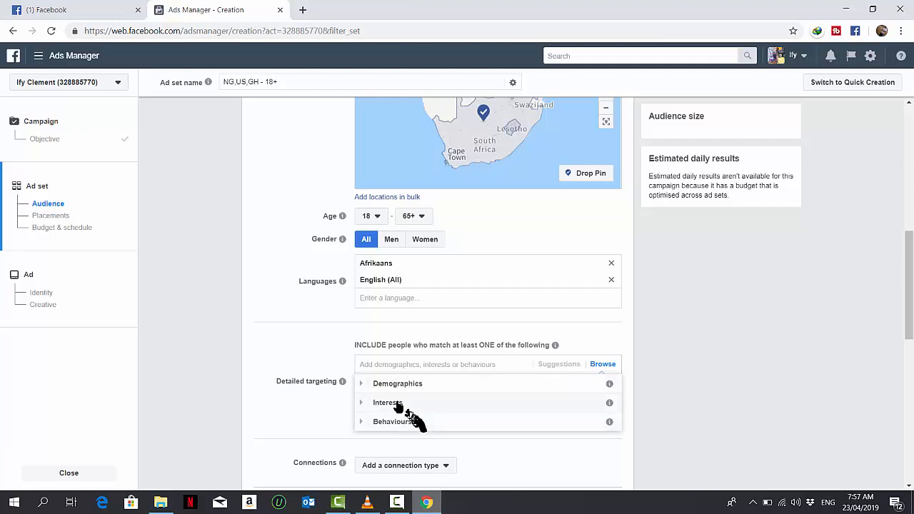
{"action": "left_click", "coordinate": [362, 384]}
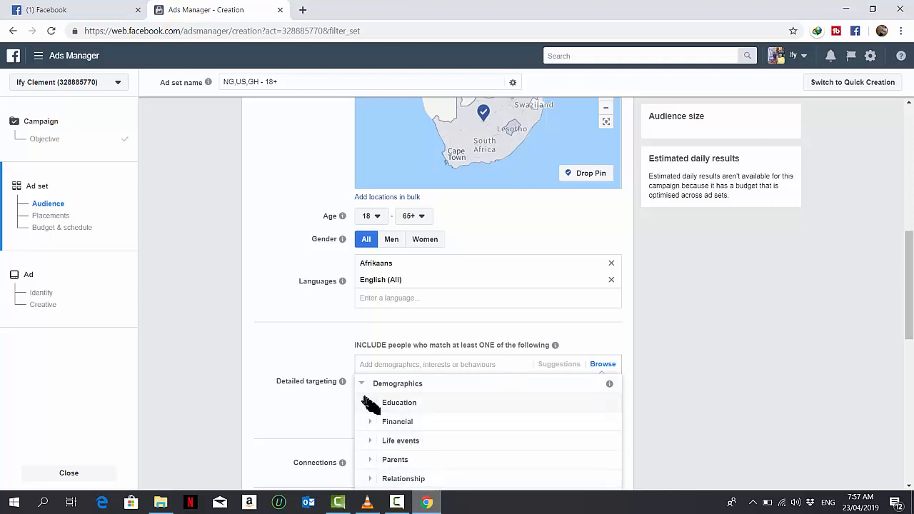
{"action": "left_click", "coordinate": [396, 503]}
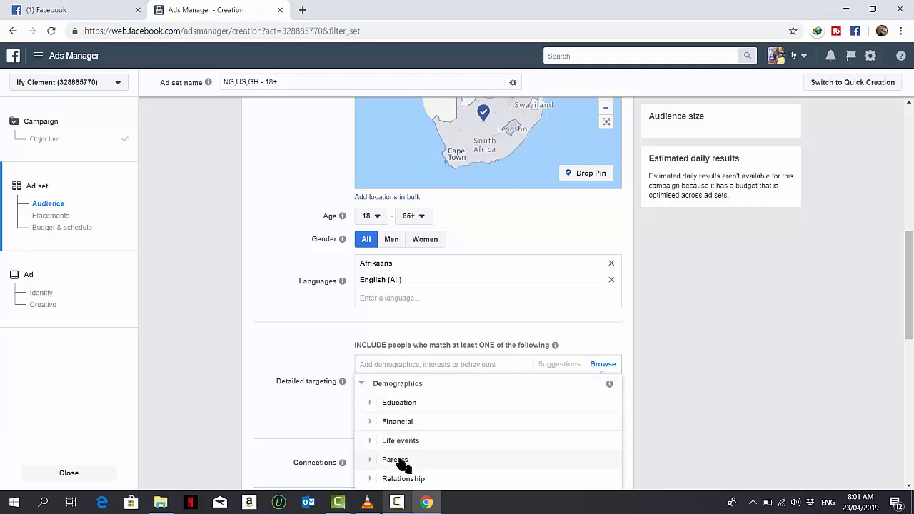
{"action": "left_click", "coordinate": [372, 406]}
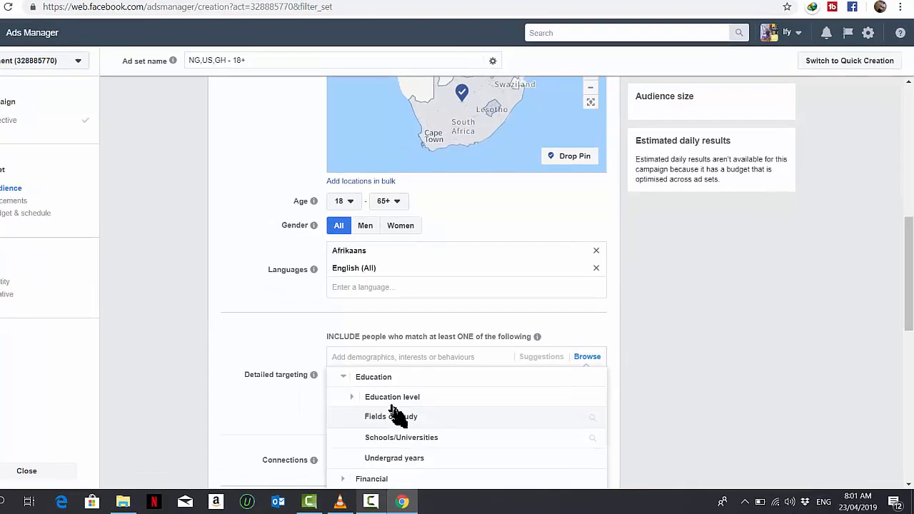
{"action": "left_click", "coordinate": [355, 397]}
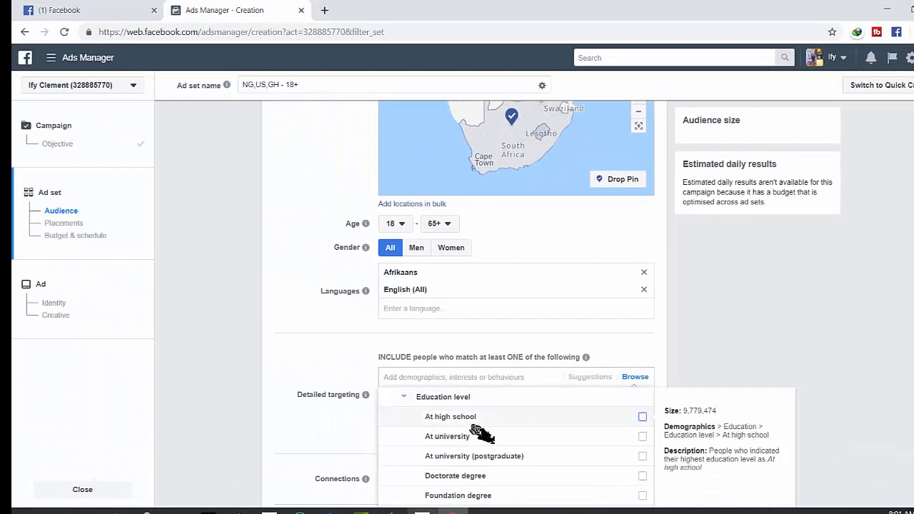
{"action": "left_click", "coordinate": [404, 397]}
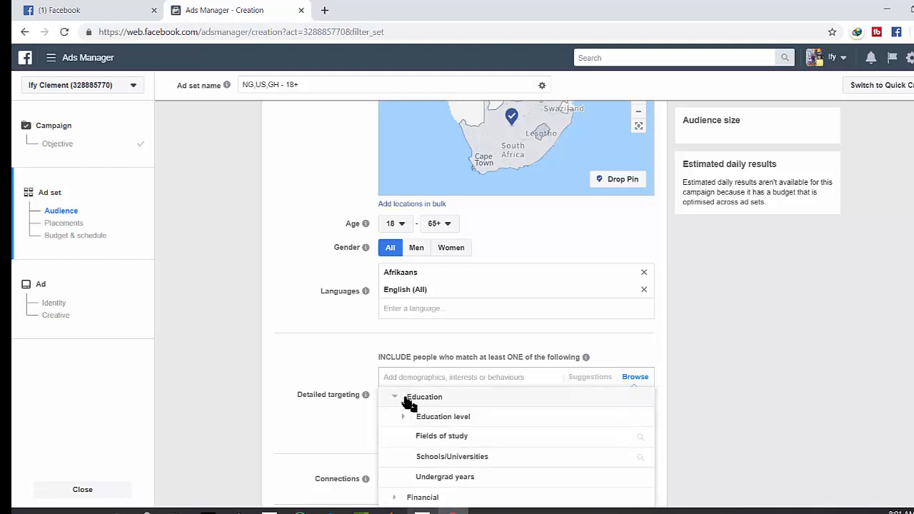
{"action": "left_click", "coordinate": [398, 401]}
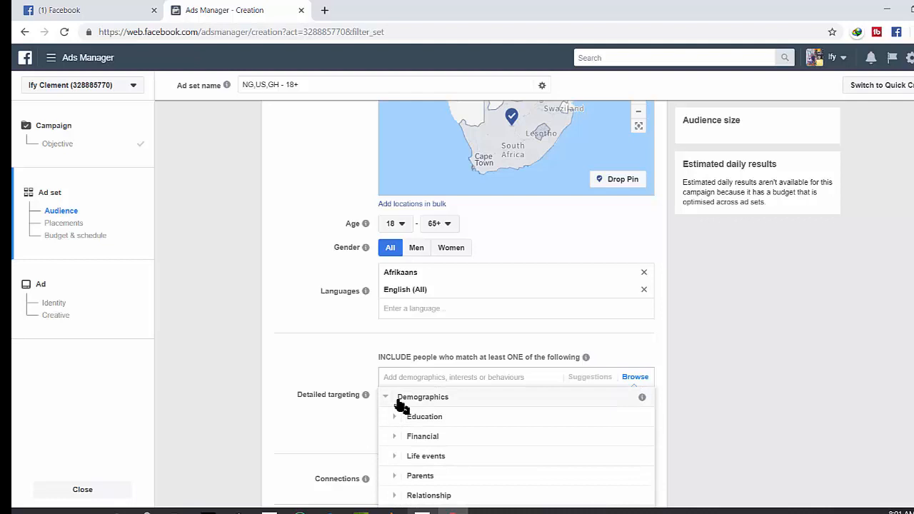
{"action": "left_click", "coordinate": [395, 436]}
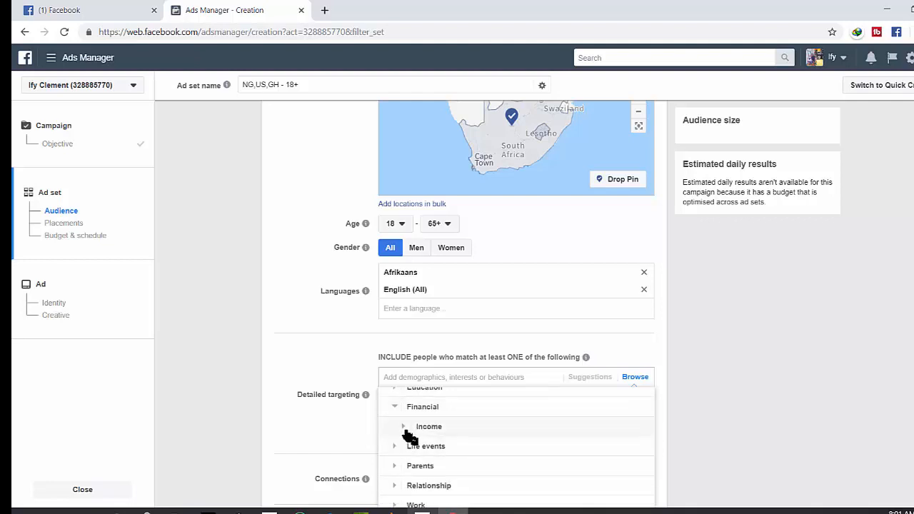
{"action": "left_click", "coordinate": [404, 428]}
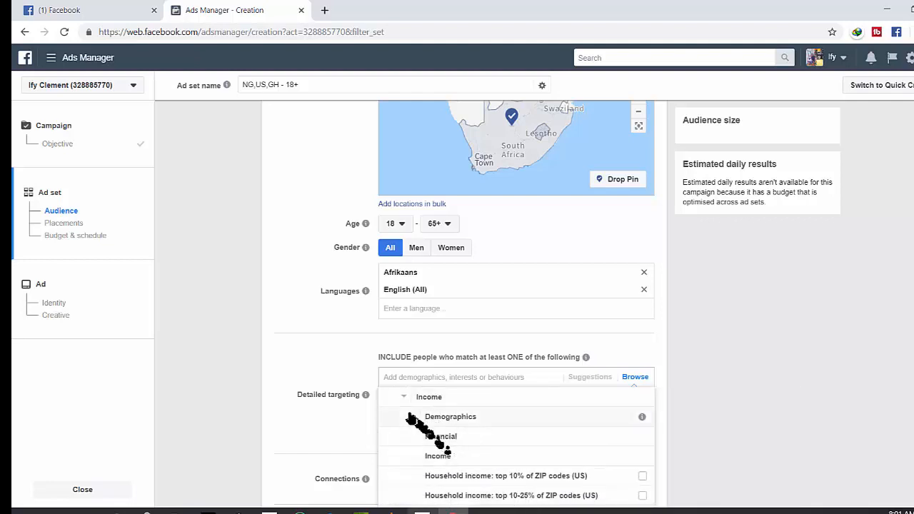
{"action": "left_click", "coordinate": [404, 398]}
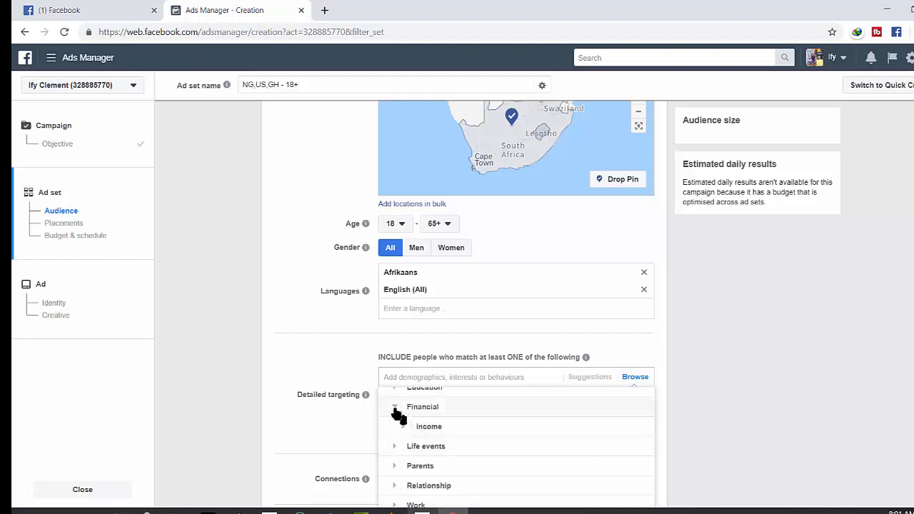
Collapse the Demographics categories and select all Business and industry interests for detailed targeting
{"action": "left_click", "coordinate": [396, 408]}
{"action": "left_click", "coordinate": [392, 400]}
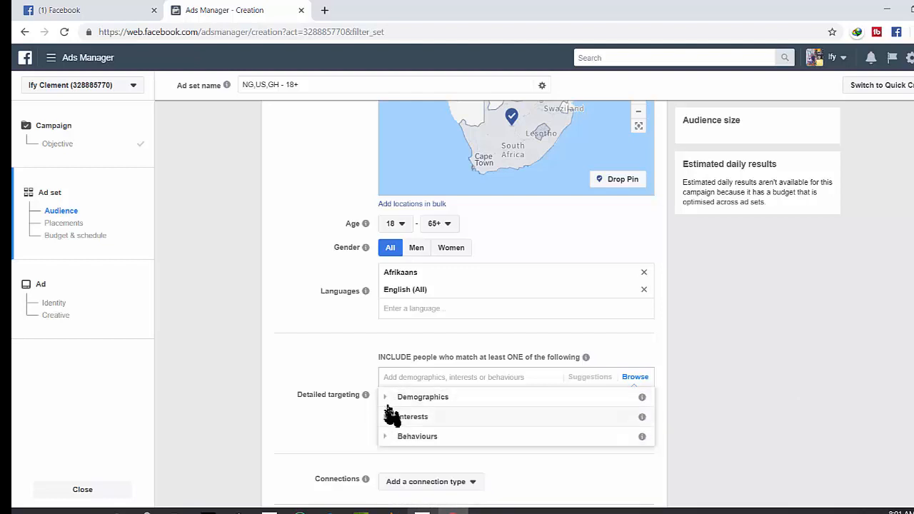
{"action": "left_click", "coordinate": [390, 414]}
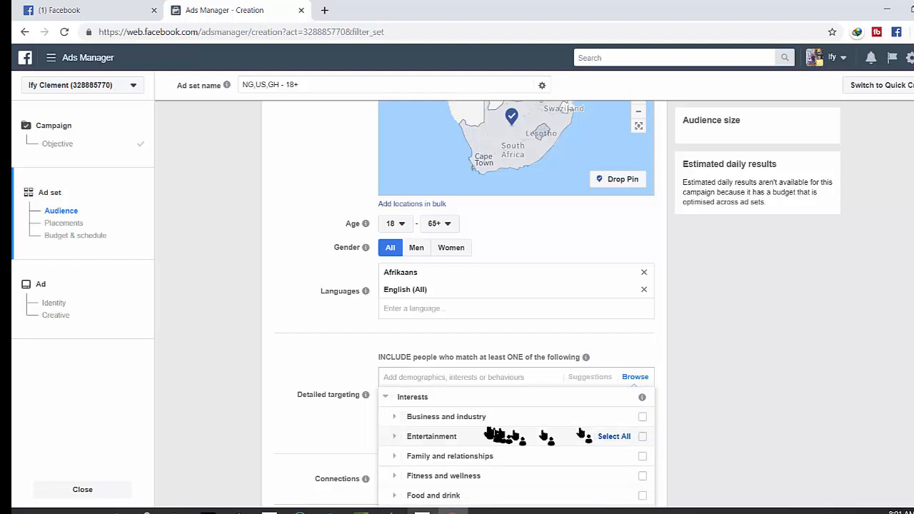
{"action": "left_click", "coordinate": [642, 419]}
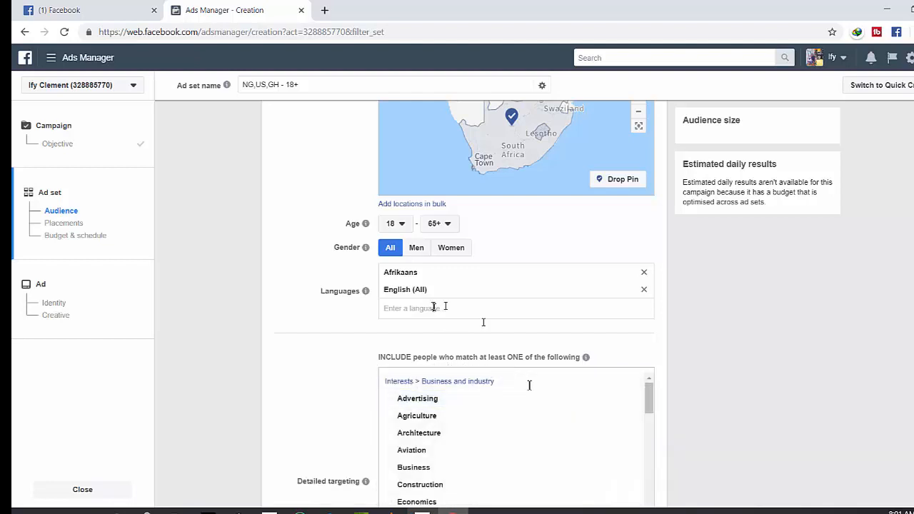
Select all Entertainment, Shopping and fashion, Hobbies and activities, and Food and drink interests for detailed targeting
{"action": "scroll", "coordinate": [821, 387], "scroll_direction": "down", "scroll_amount": 5}
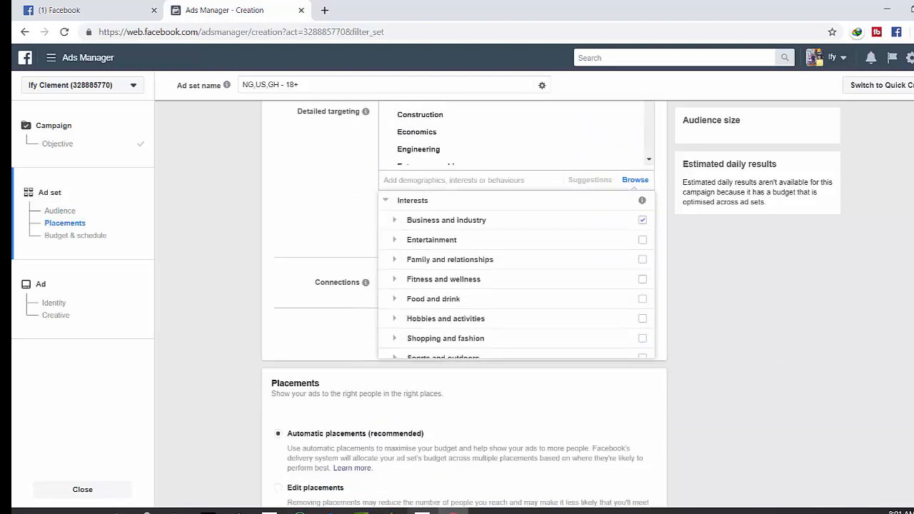
{"action": "left_click", "coordinate": [681, 236]}
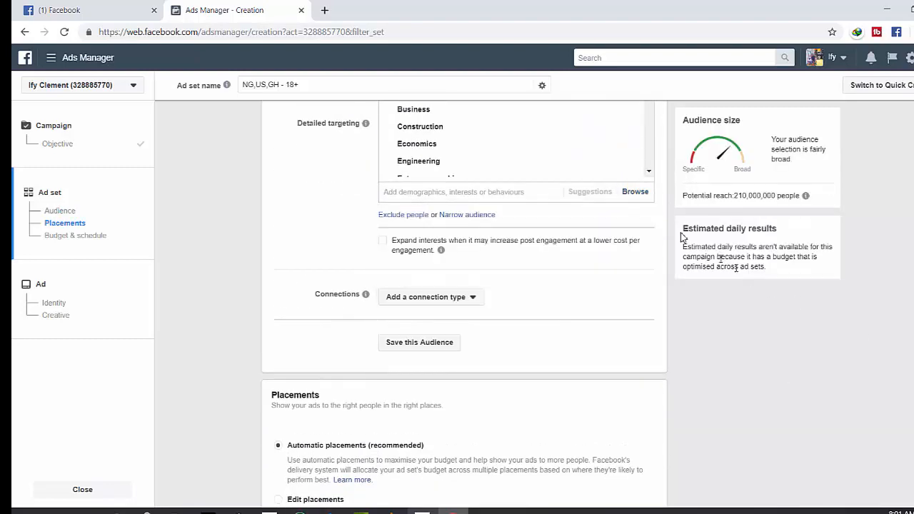
{"action": "left_click", "coordinate": [626, 198]}
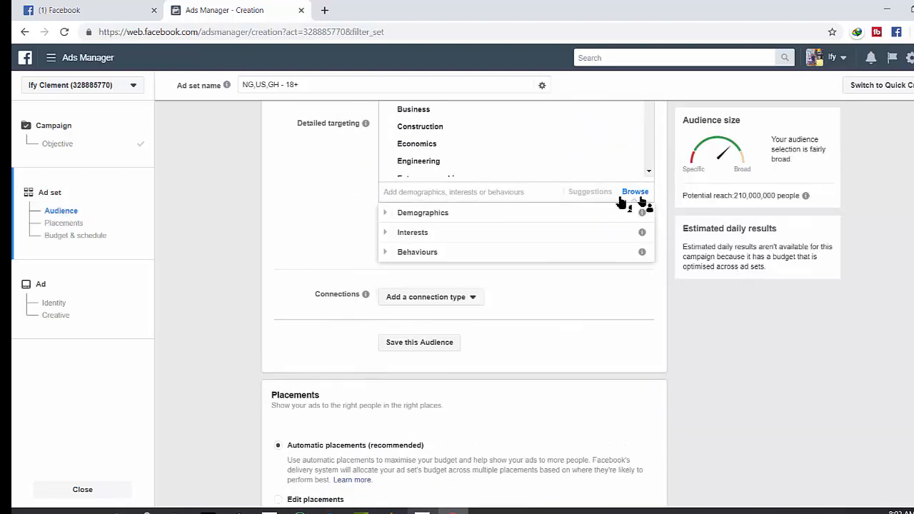
{"action": "left_click", "coordinate": [390, 214]}
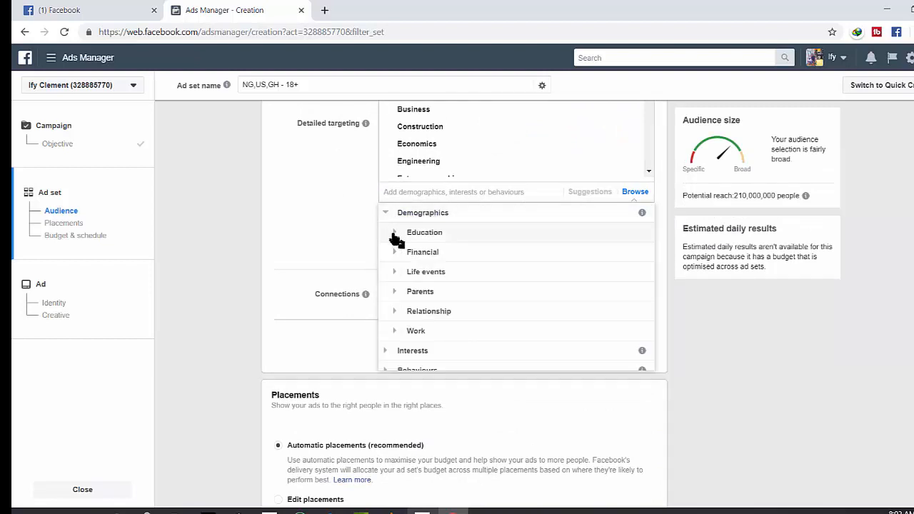
{"action": "left_click", "coordinate": [386, 350]}
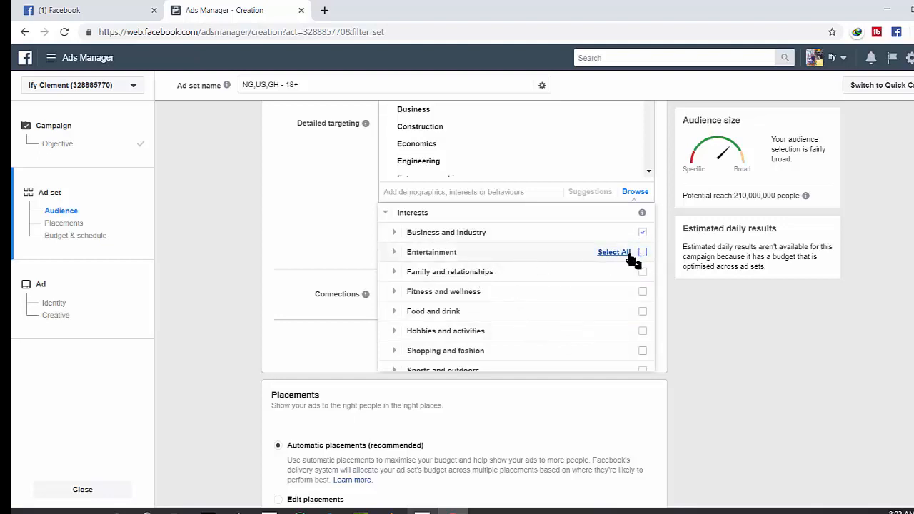
{"action": "left_click", "coordinate": [628, 254]}
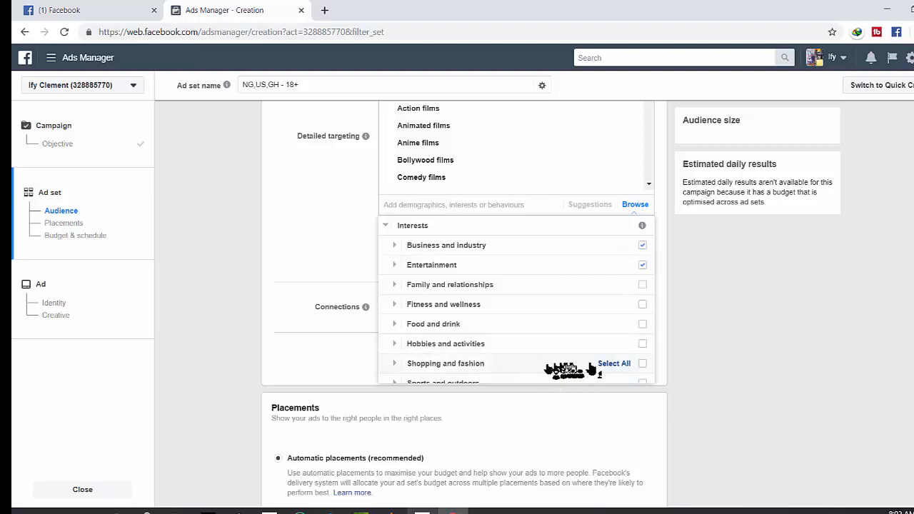
{"action": "left_click", "coordinate": [631, 365]}
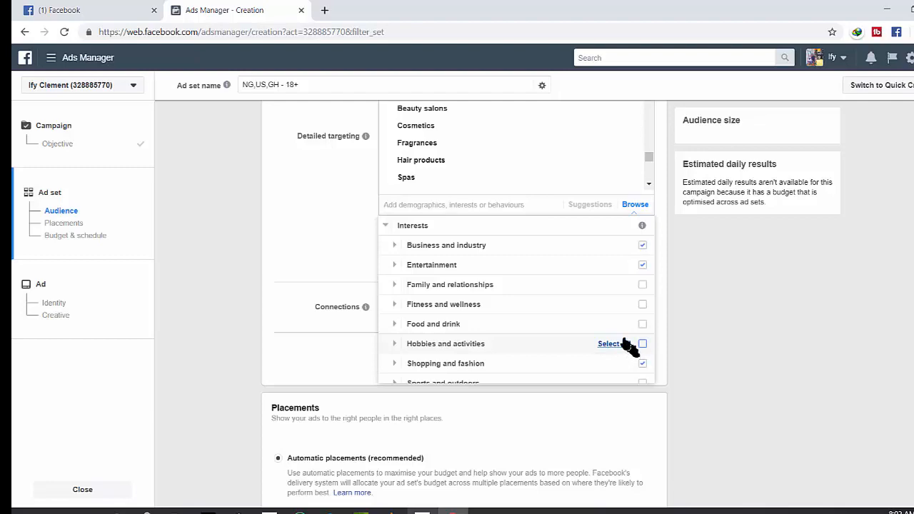
{"action": "left_click", "coordinate": [619, 345]}
{"action": "left_click", "coordinate": [614, 324]}
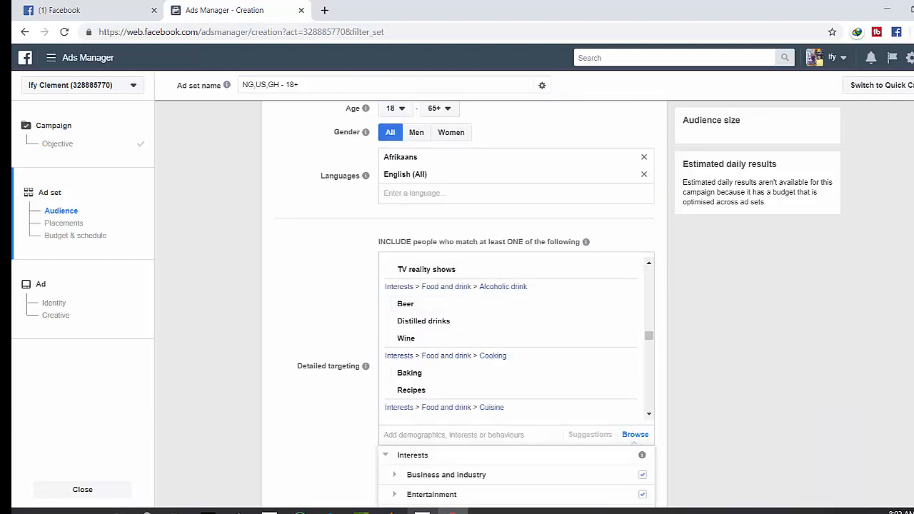
Add the Behaviours > More categories > Marketing API developers (last 90 days) option to detailed targeting
{"action": "scroll", "coordinate": [464, 300], "scroll_direction": "down", "scroll_amount": 10}
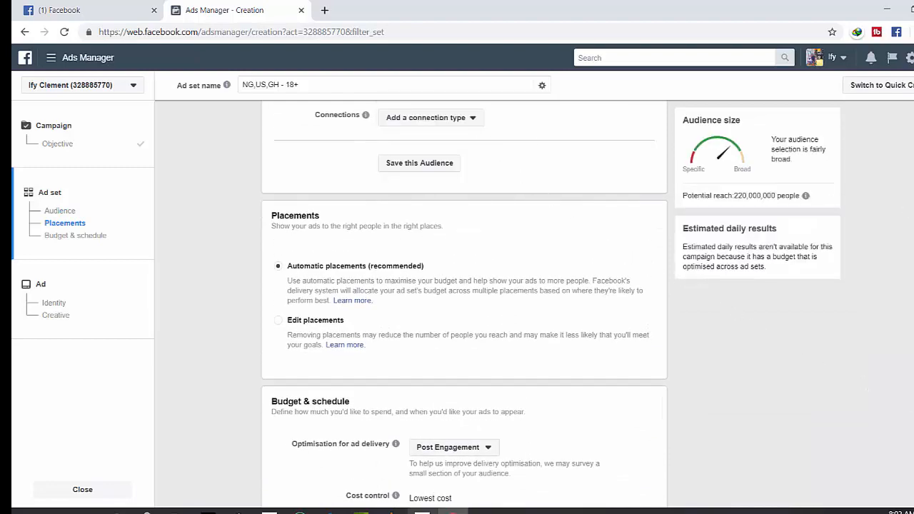
{"action": "scroll", "coordinate": [464, 299], "scroll_direction": "up", "scroll_amount": 3}
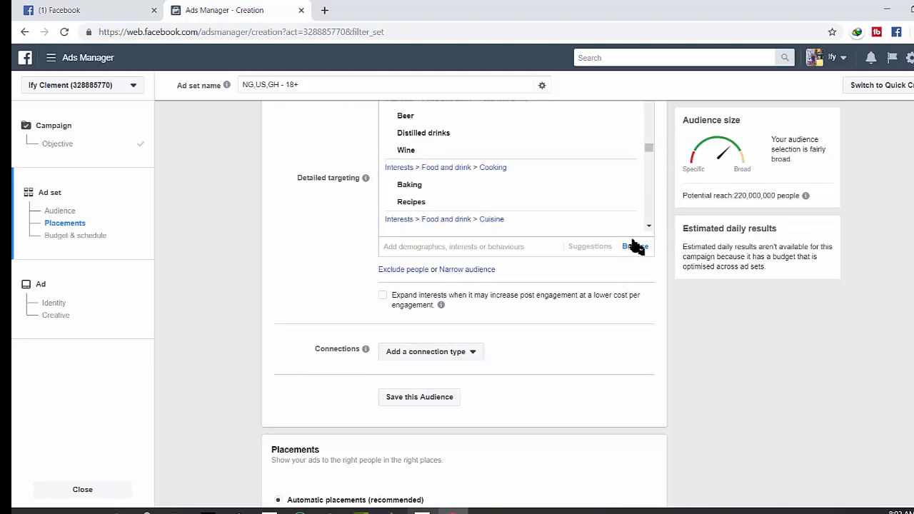
{"action": "left_click", "coordinate": [635, 246]}
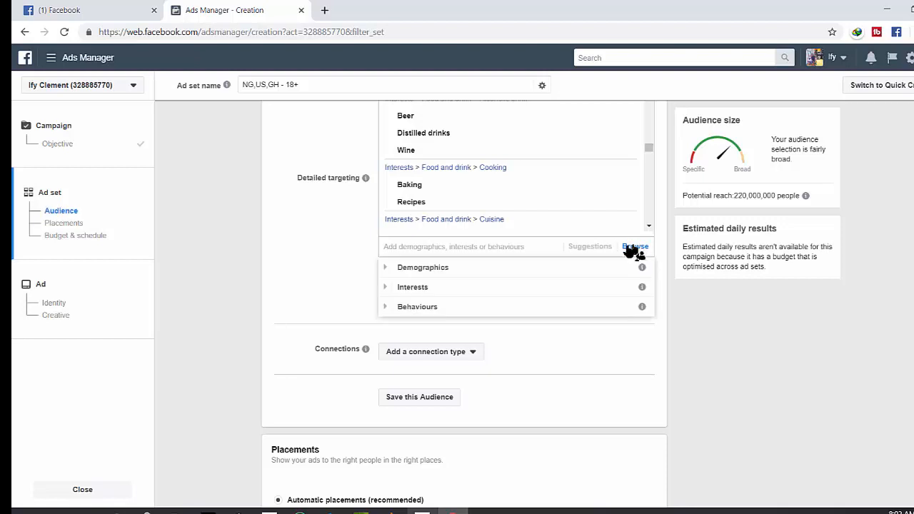
{"action": "left_click", "coordinate": [404, 307]}
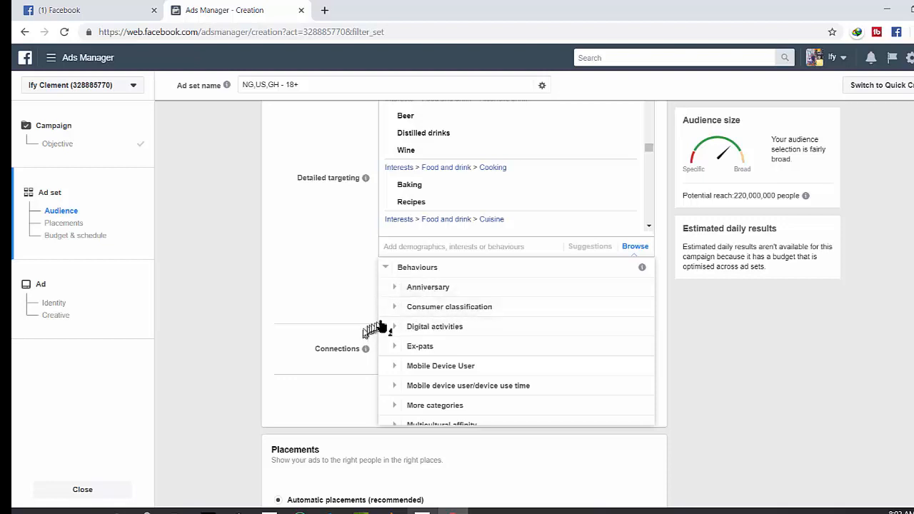
{"action": "left_click", "coordinate": [394, 308]}
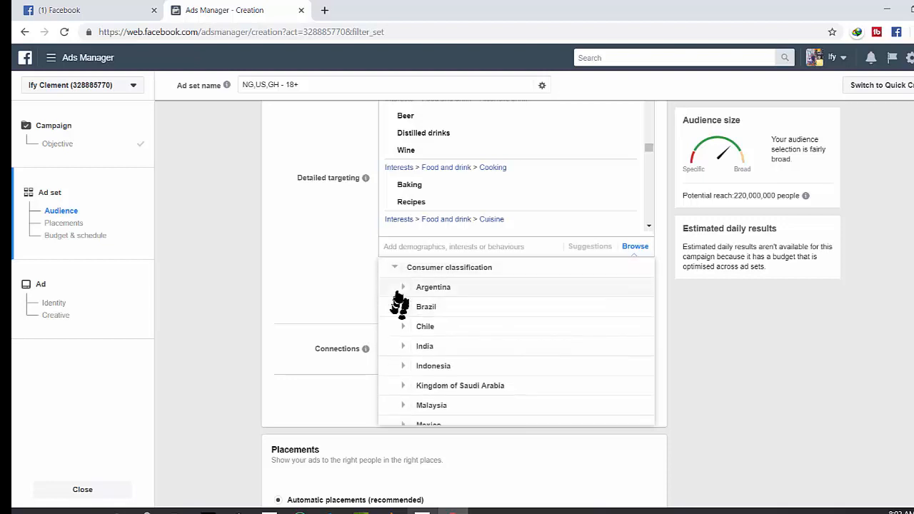
{"action": "left_click", "coordinate": [394, 269]}
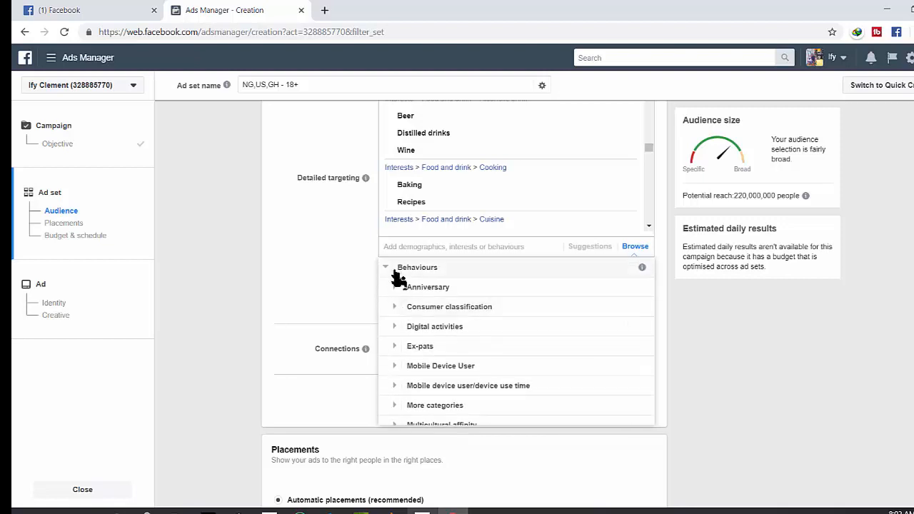
{"action": "left_click", "coordinate": [394, 406]}
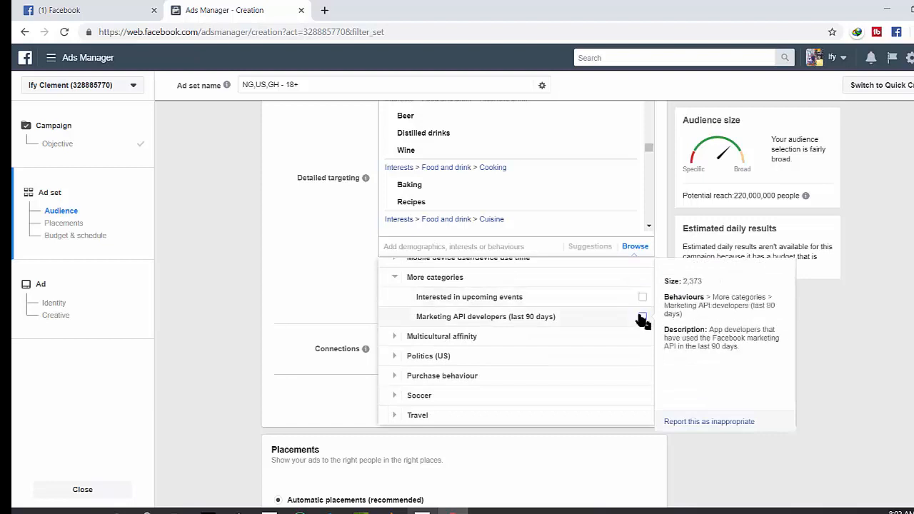
{"action": "left_click", "coordinate": [642, 316]}
{"action": "left_click", "coordinate": [342, 311]}
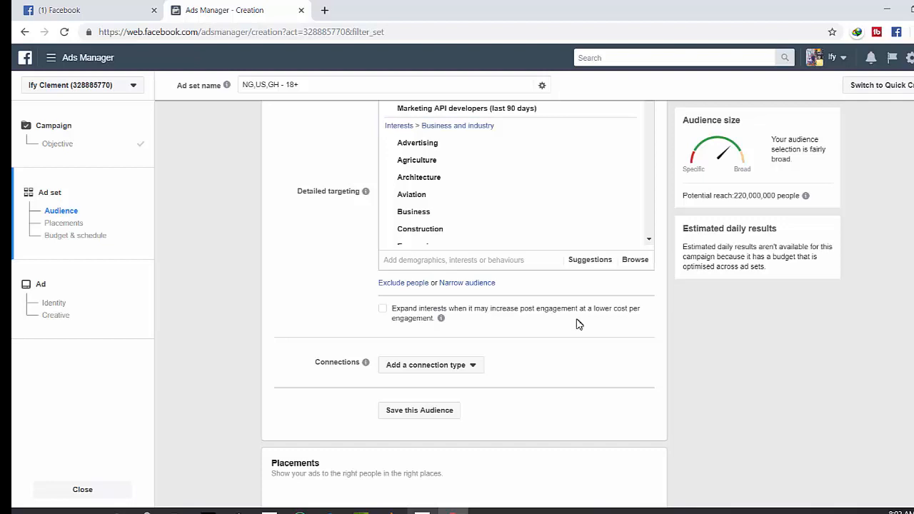
{"action": "left_click", "coordinate": [631, 262]}
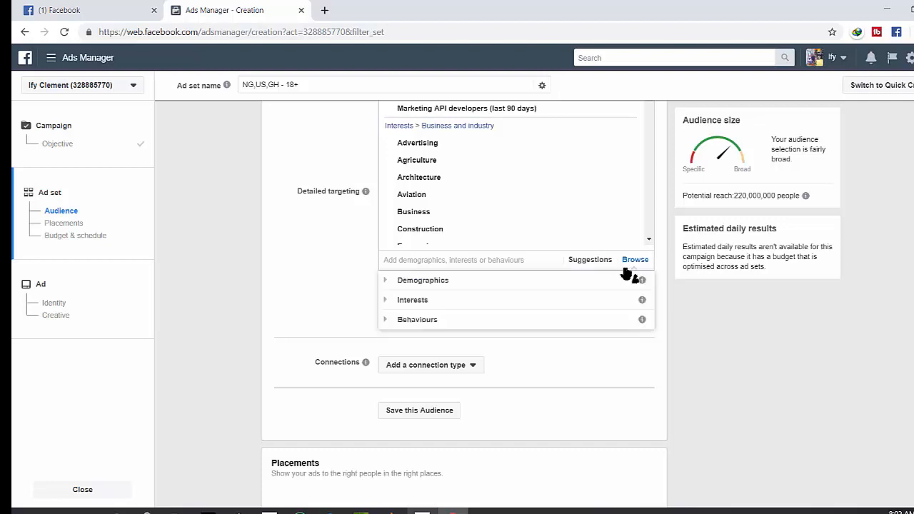
{"action": "left_click", "coordinate": [401, 282]}
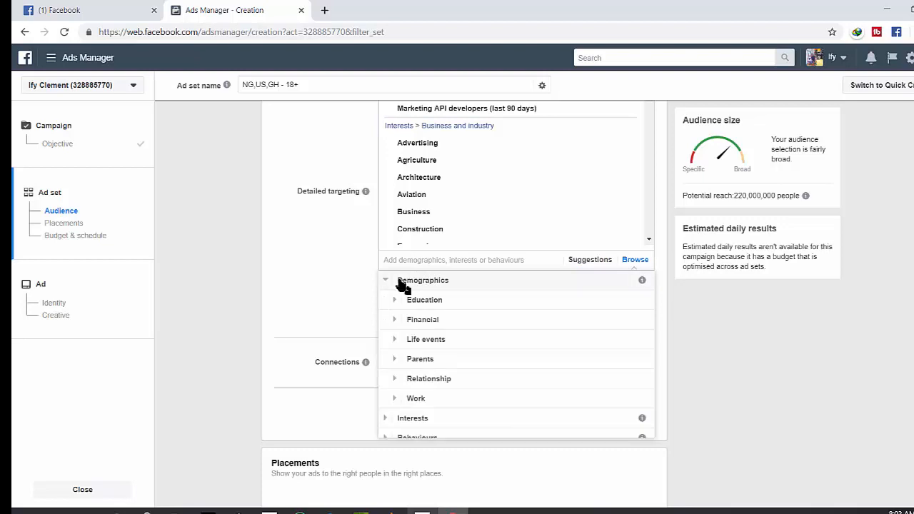
{"action": "left_click", "coordinate": [364, 302]}
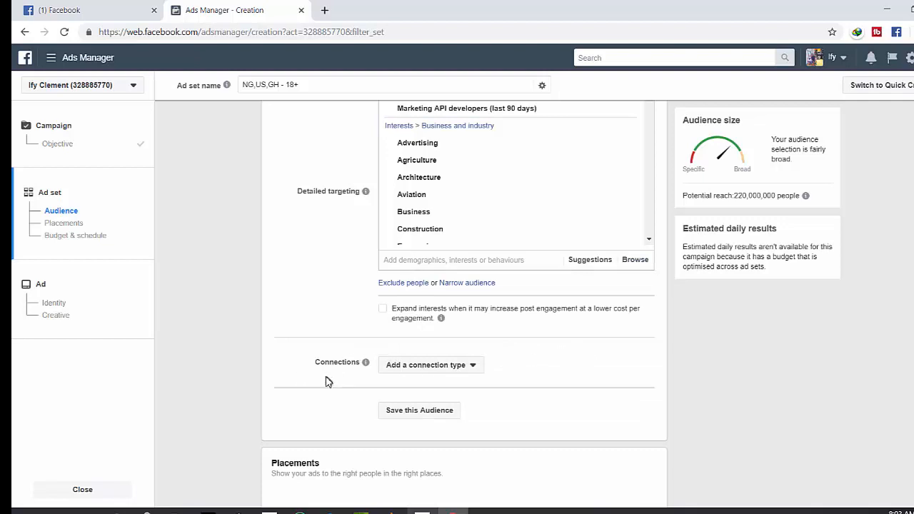
Set the audience connection type to Advanced combinations
{"action": "left_click", "coordinate": [419, 371]}
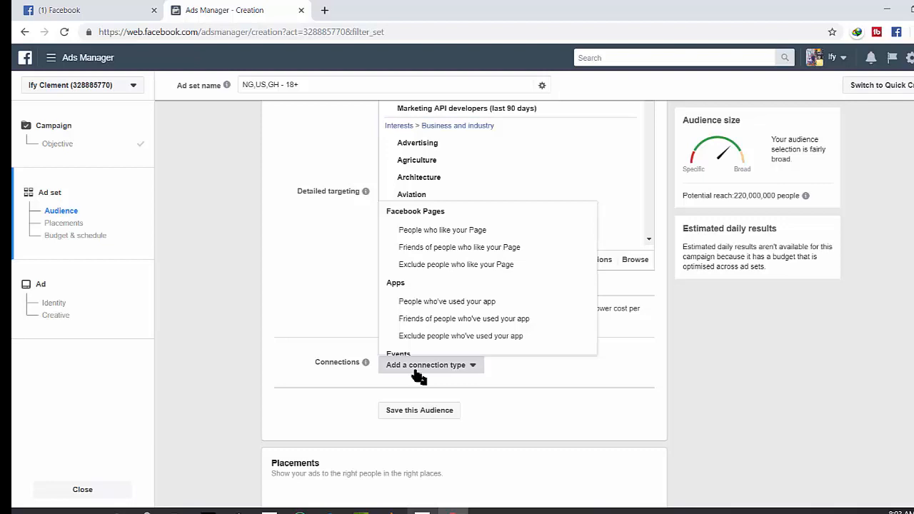
{"action": "key", "text": "Down"}
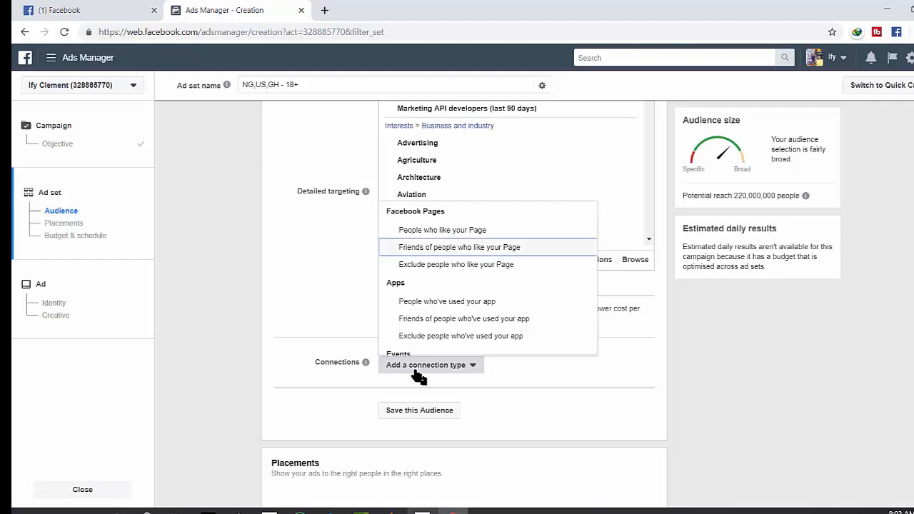
{"action": "key", "text": "Down"}
{"action": "key", "text": "Down"}
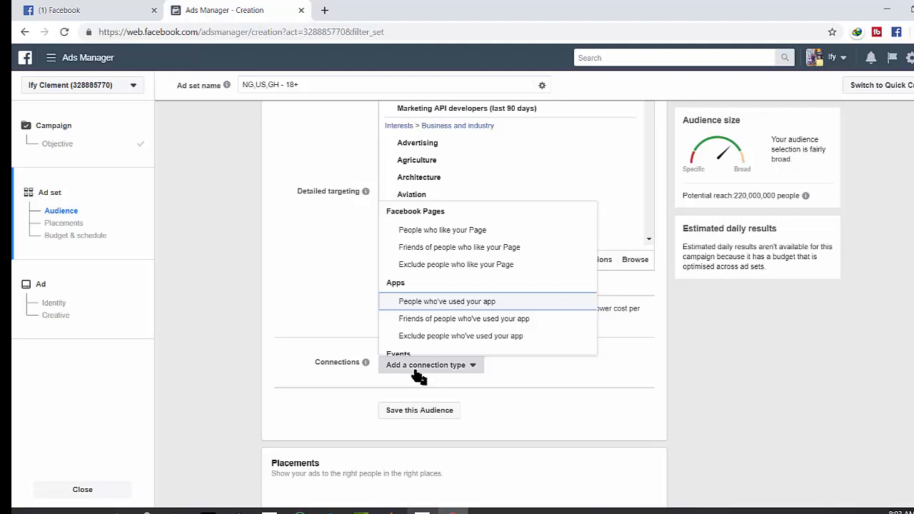
{"action": "key", "text": "Down"}
{"action": "key", "text": "Down"}
{"action": "key", "text": "Down"}
{"action": "key", "text": "Down"}
{"action": "key", "text": "Down"}
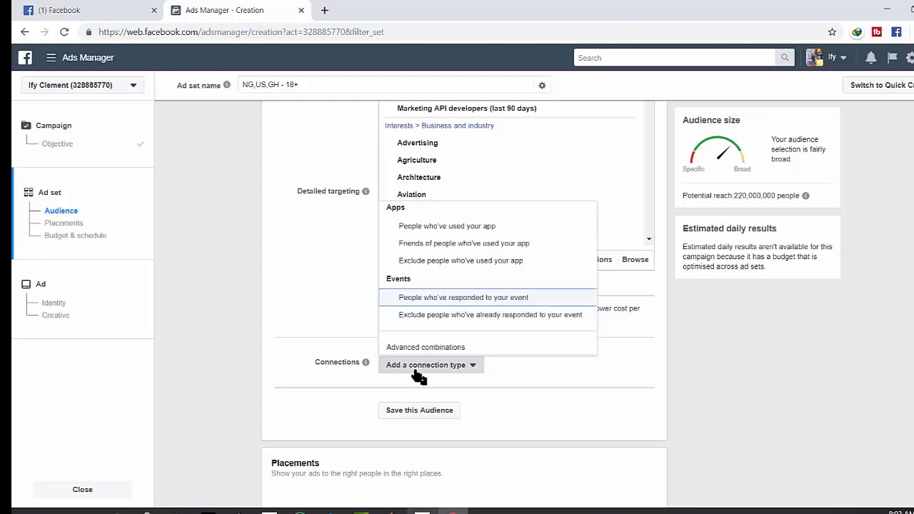
{"action": "key", "text": "Up"}
{"action": "key", "text": "Up"}
{"action": "key", "text": "Up"}
{"action": "key", "text": "Down"}
{"action": "key", "text": "Down"}
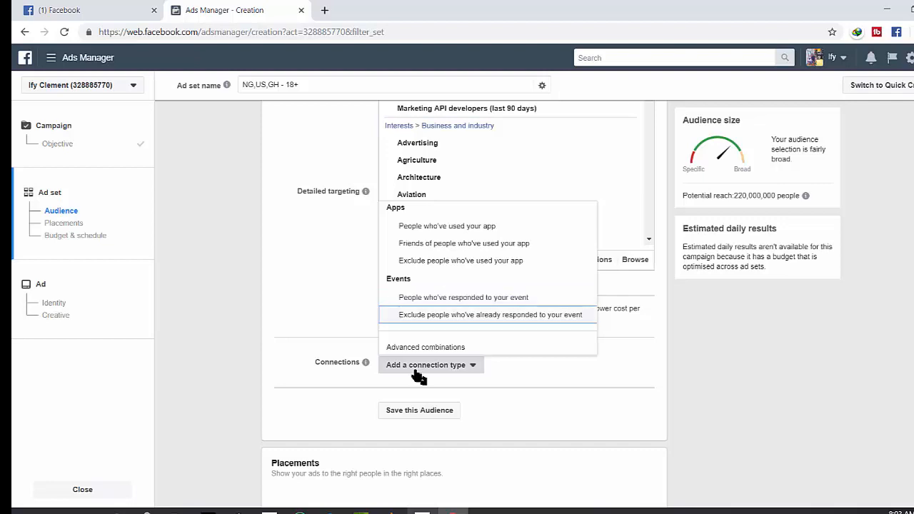
{"action": "key", "text": "Up"}
{"action": "key", "text": "Down"}
{"action": "key", "text": "Down"}
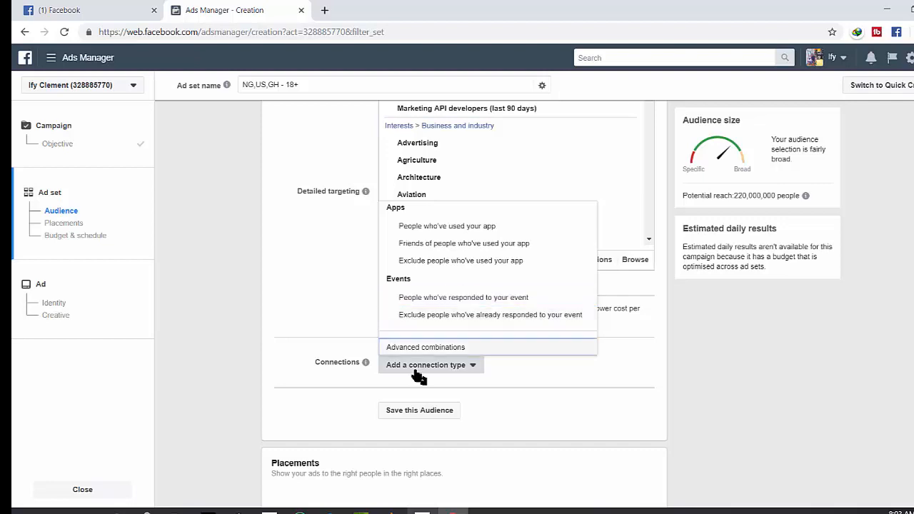
{"action": "left_click", "coordinate": [437, 348]}
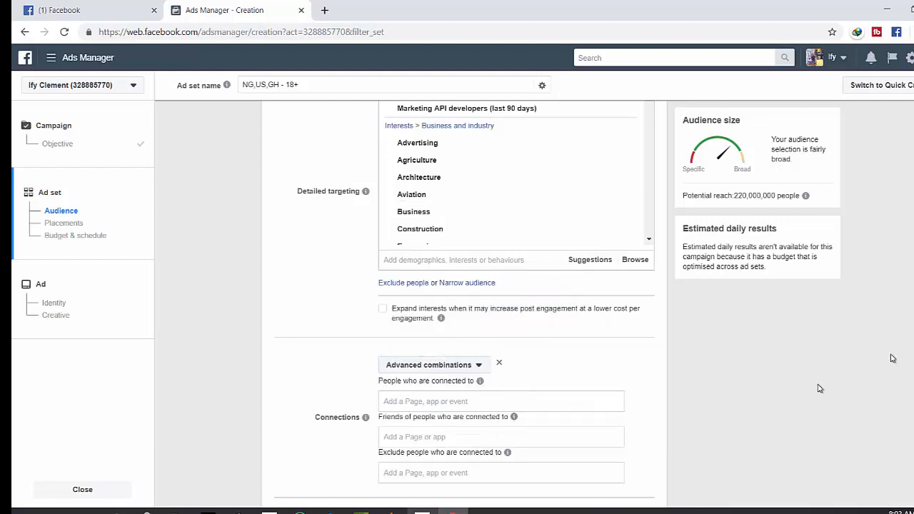
Add the Digitalium Page under people who are connected to
{"action": "scroll", "coordinate": [410, 295], "scroll_direction": "down", "scroll_amount": 2}
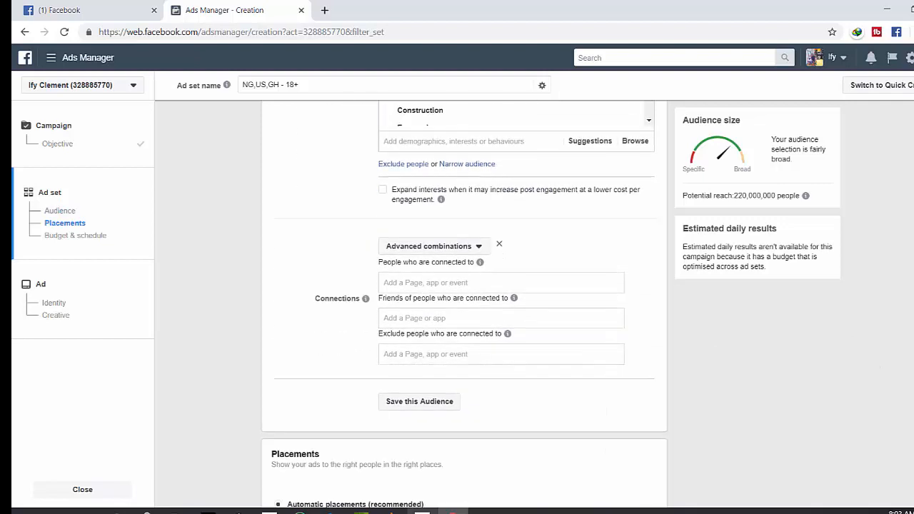
{"action": "left_click", "coordinate": [445, 284]}
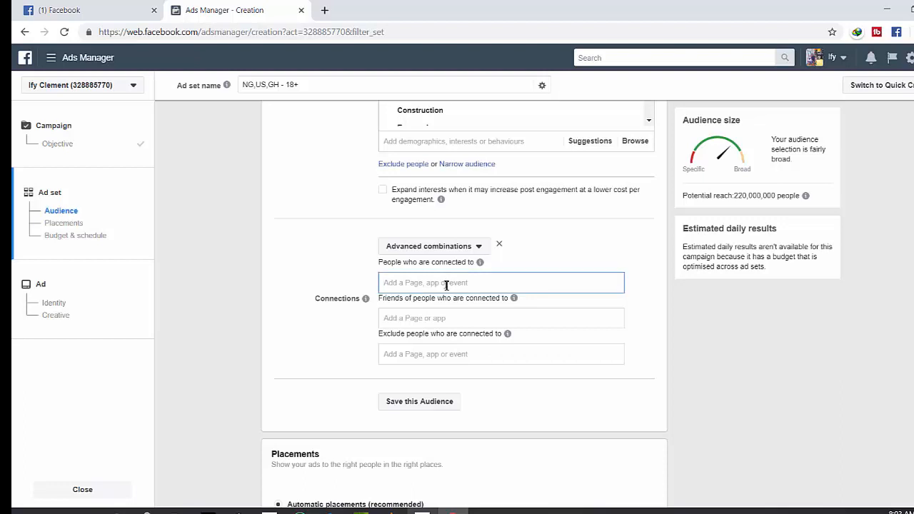
{"action": "type", "text": "DI"}
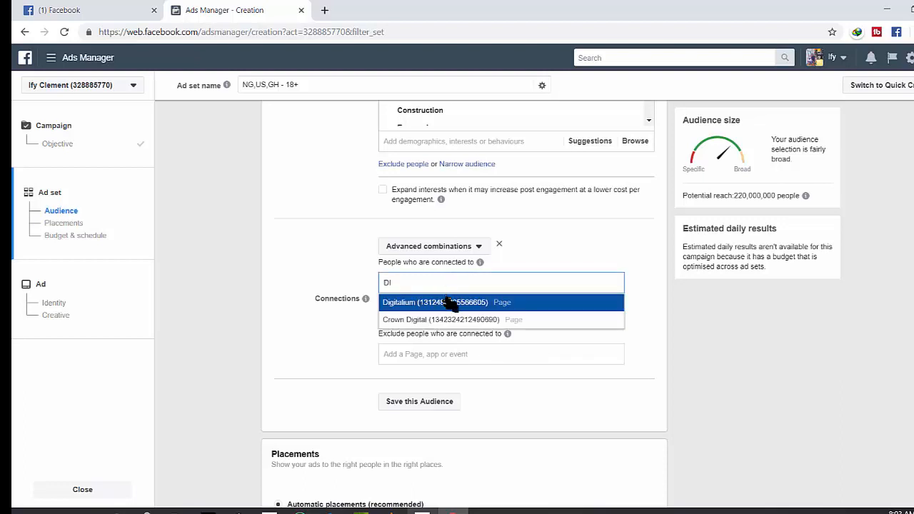
{"action": "left_click", "coordinate": [448, 302]}
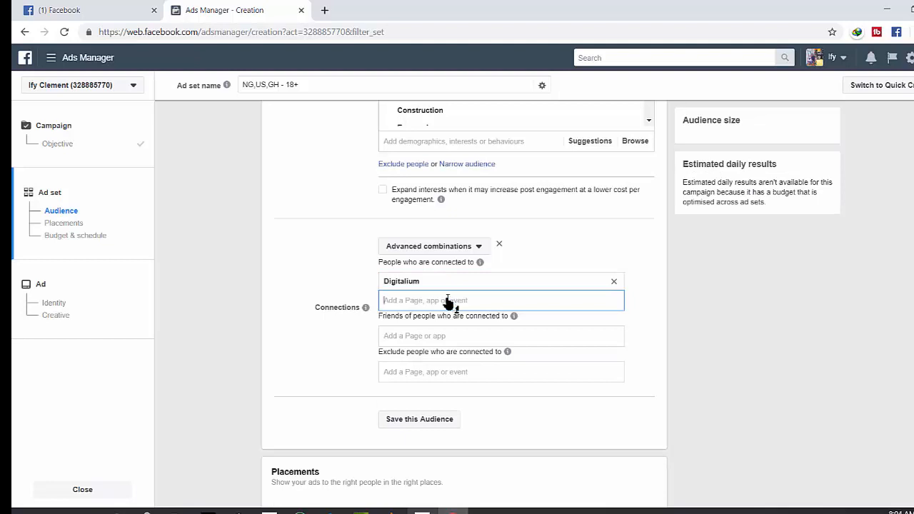
Add the Digitalium Page under friends of people who are connected to
{"action": "left_click", "coordinate": [486, 336]}
{"action": "type", "text": "Di"}
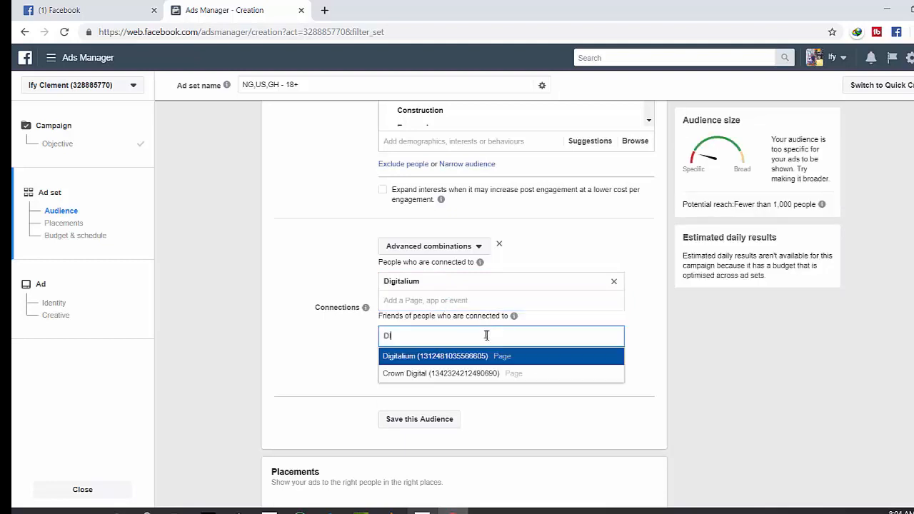
{"action": "left_click", "coordinate": [492, 357]}
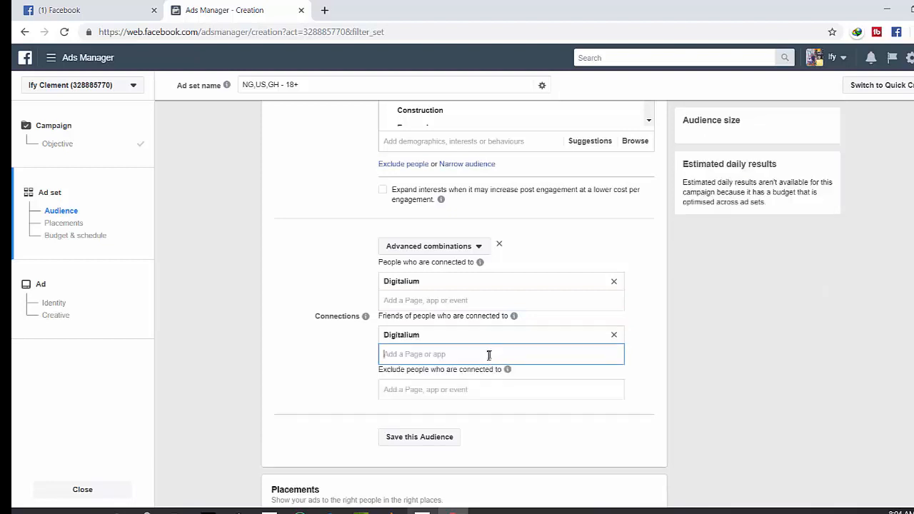
Save the current ad set targeting as a saved audience
{"action": "left_click", "coordinate": [451, 391]}
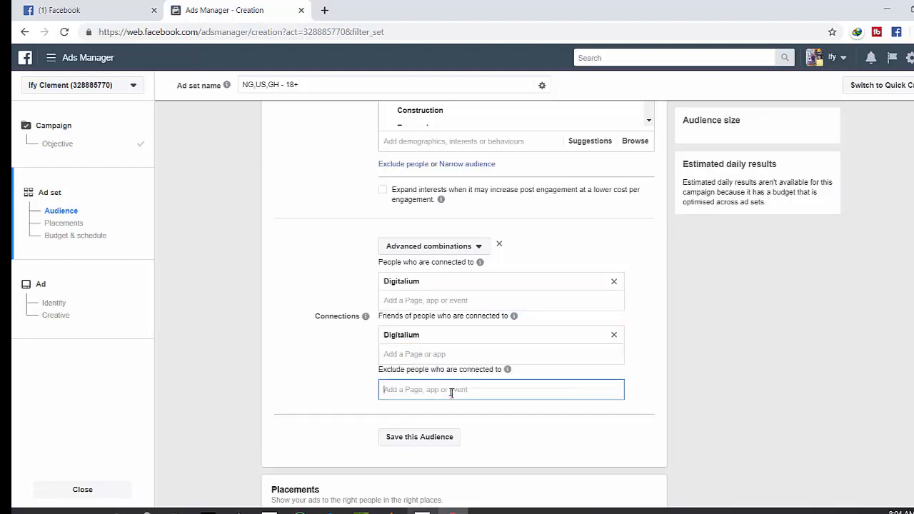
{"action": "left_click", "coordinate": [356, 367]}
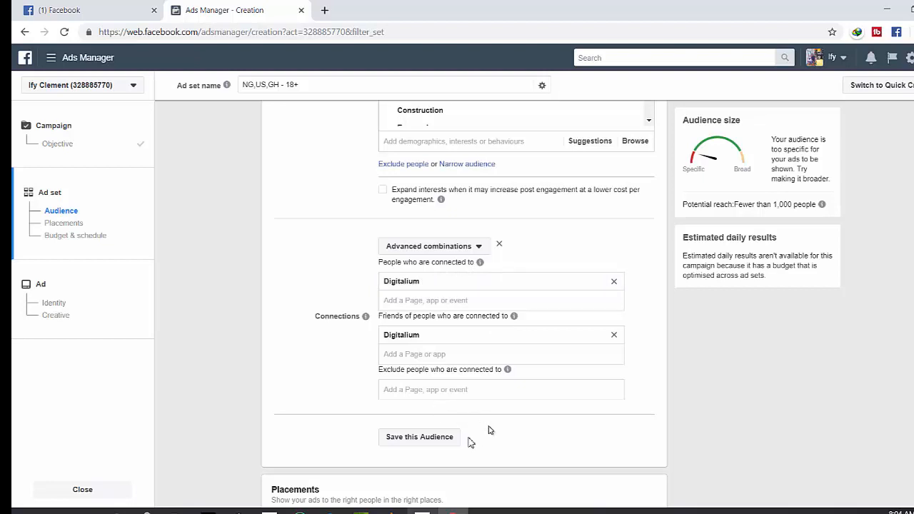
{"action": "left_click", "coordinate": [427, 444]}
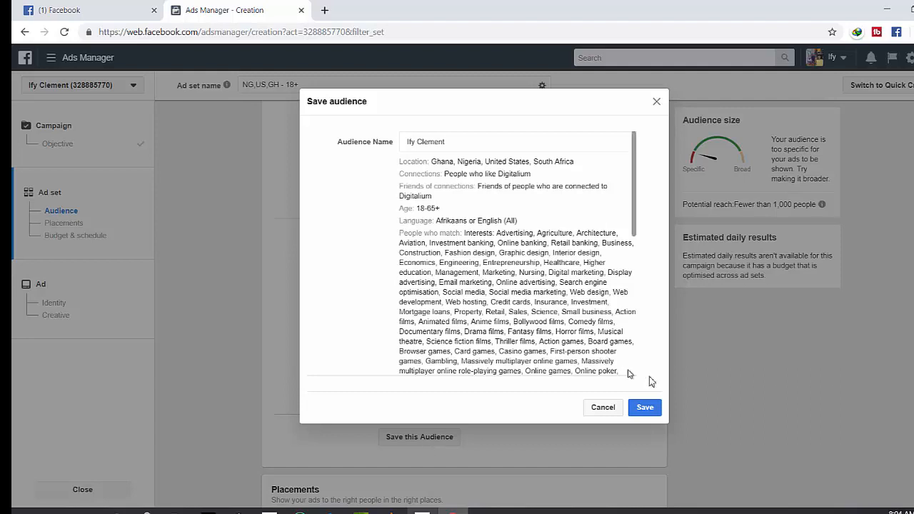
{"action": "left_click", "coordinate": [645, 408]}
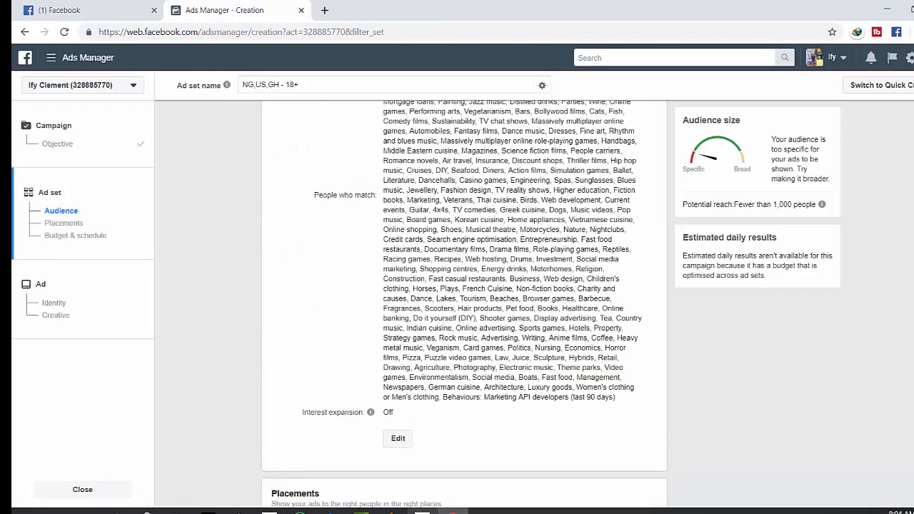
Set the optimisation for ad delivery to Post Engagement
{"action": "scroll", "coordinate": [464, 304], "scroll_direction": "down", "scroll_amount": 2}
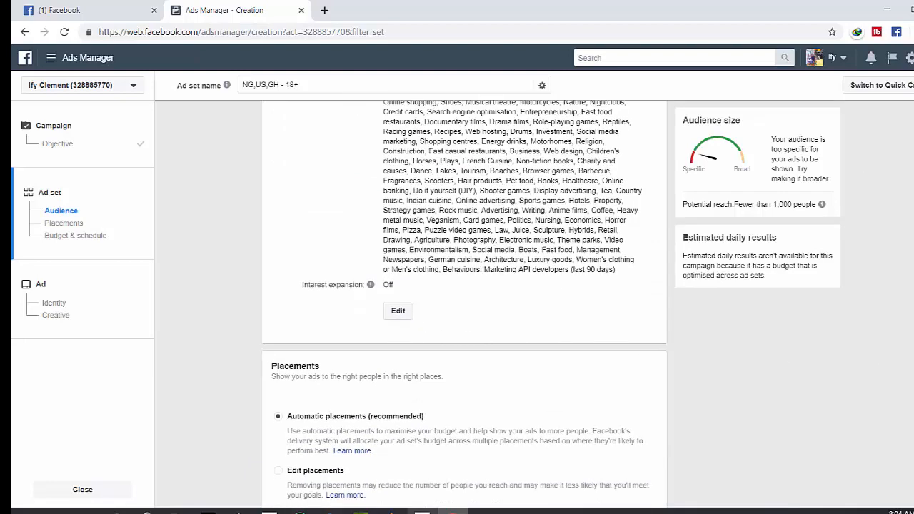
{"action": "scroll", "coordinate": [820, 271], "scroll_direction": "down", "scroll_amount": 1}
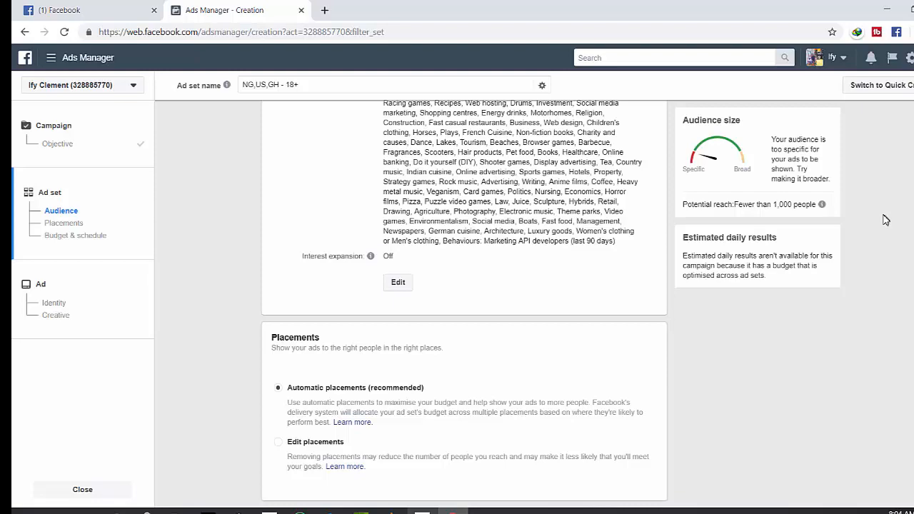
{"action": "scroll", "coordinate": [464, 307], "scroll_direction": "down", "scroll_amount": 4}
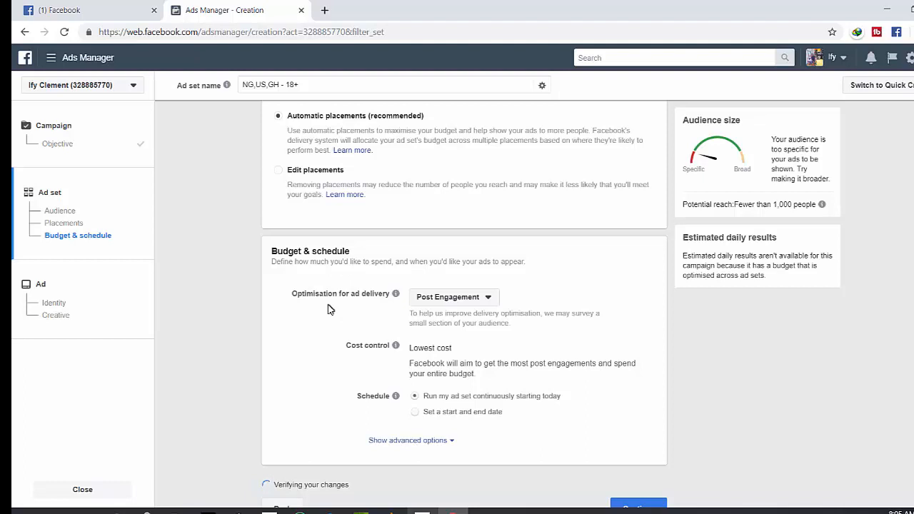
{"action": "left_click", "coordinate": [443, 298]}
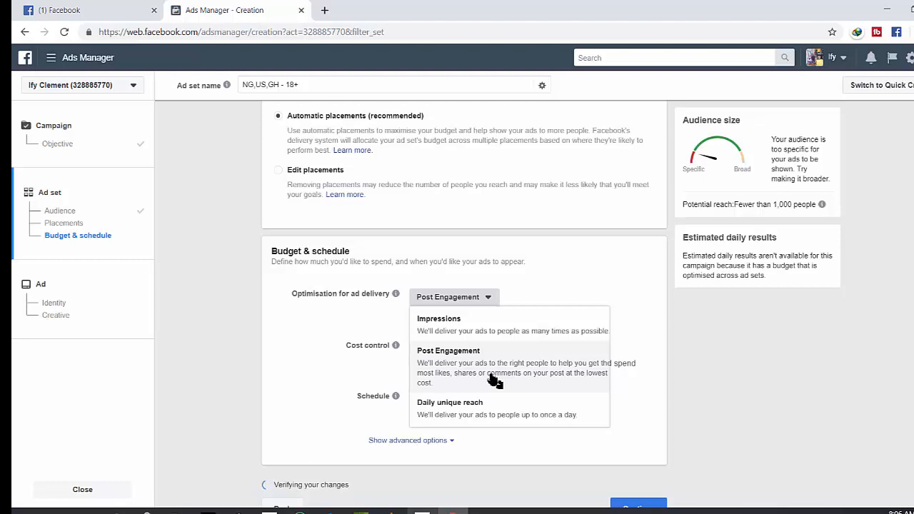
{"action": "left_click", "coordinate": [467, 366]}
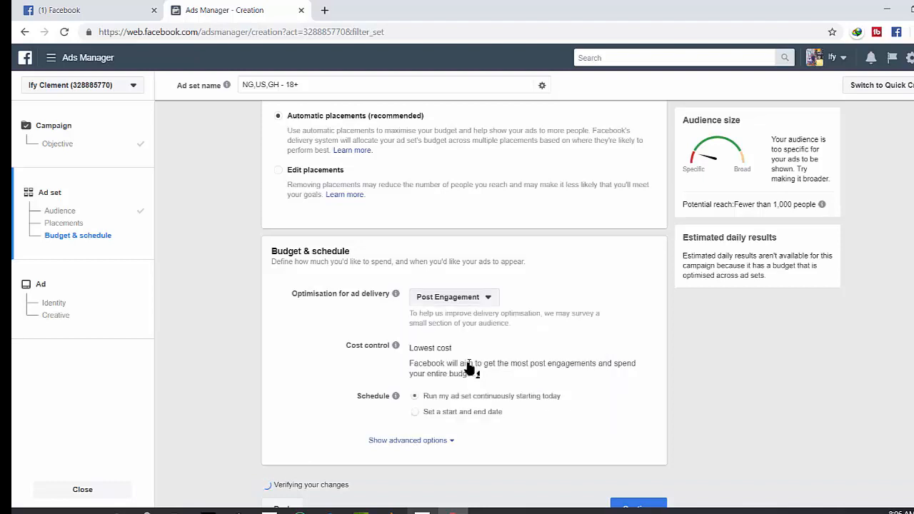
Schedule the ad set with a start date of 24/4/2019 and an end date of 30/5/2019
{"action": "left_click", "coordinate": [416, 412]}
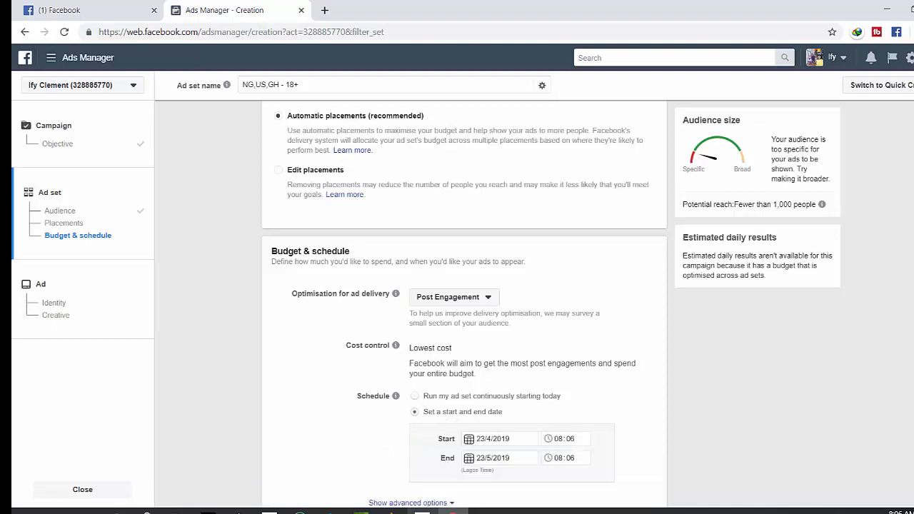
{"action": "scroll", "coordinate": [642, 393], "scroll_direction": "down", "scroll_amount": 1}
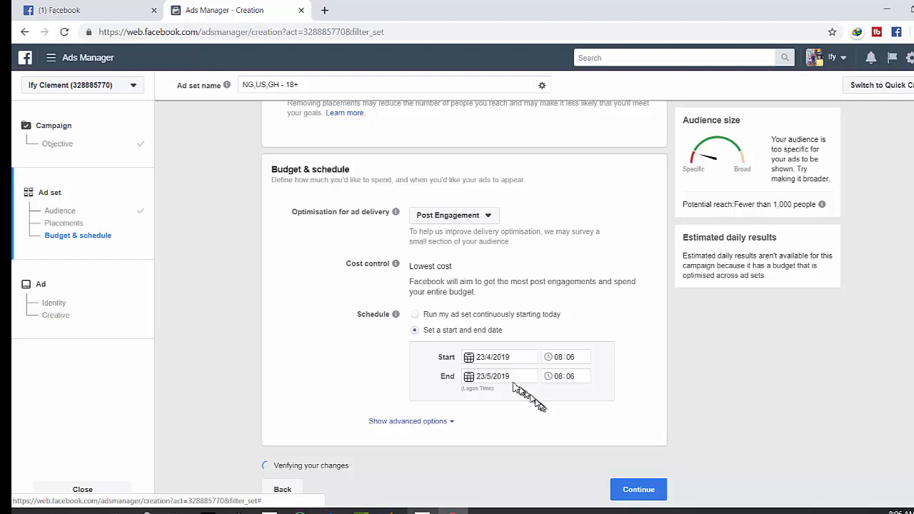
{"action": "left_click", "coordinate": [485, 358]}
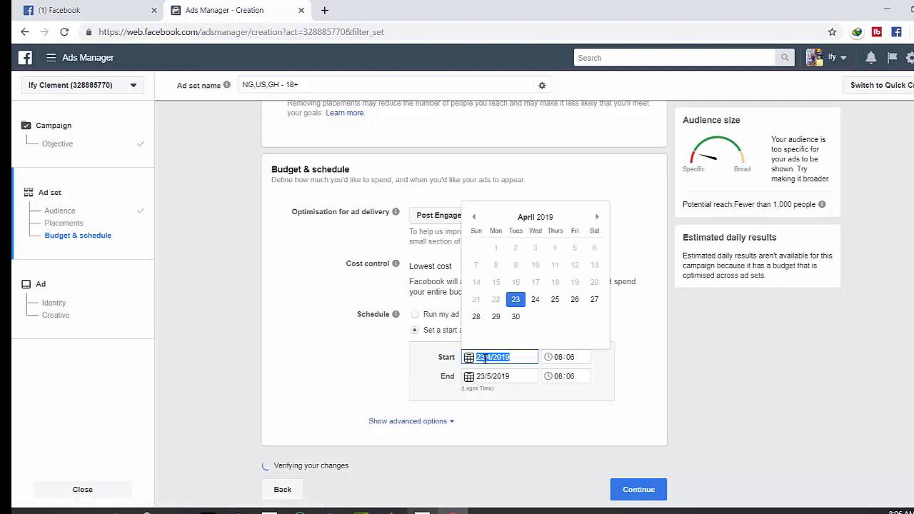
{"action": "left_click", "coordinate": [536, 303]}
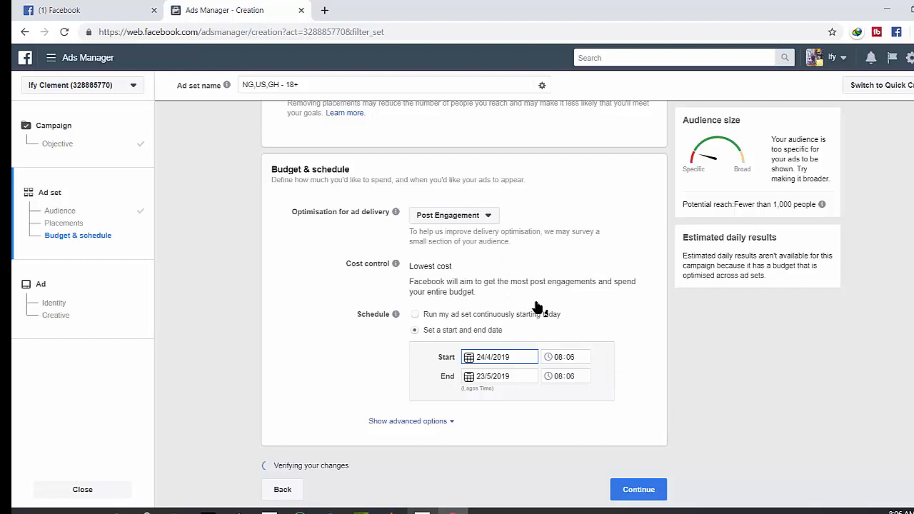
{"action": "left_click", "coordinate": [482, 377]}
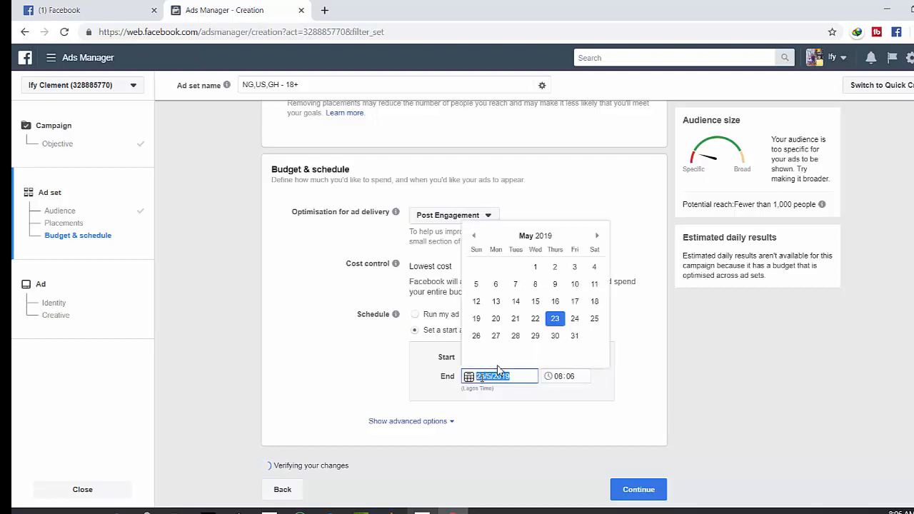
{"action": "left_click", "coordinate": [554, 336]}
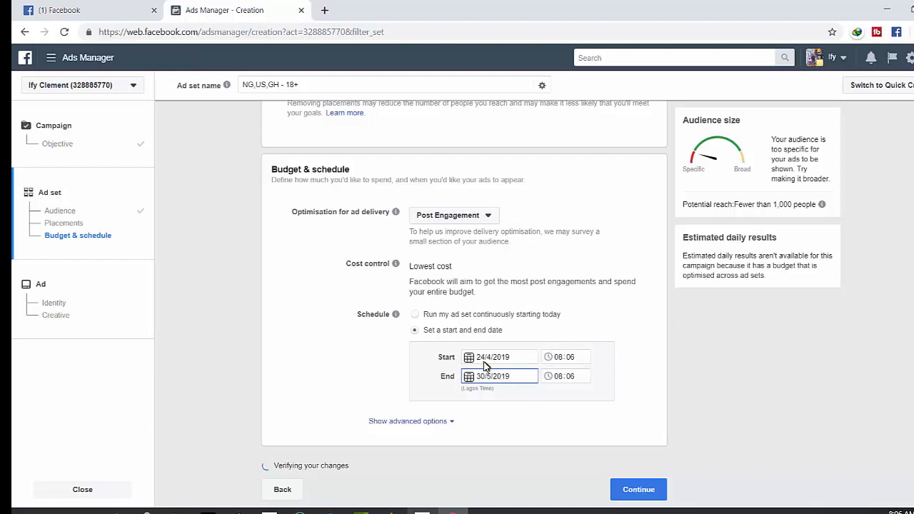
Set the schedule's start time to 09:00 and end time to 08:00
{"action": "left_click", "coordinate": [562, 360]}
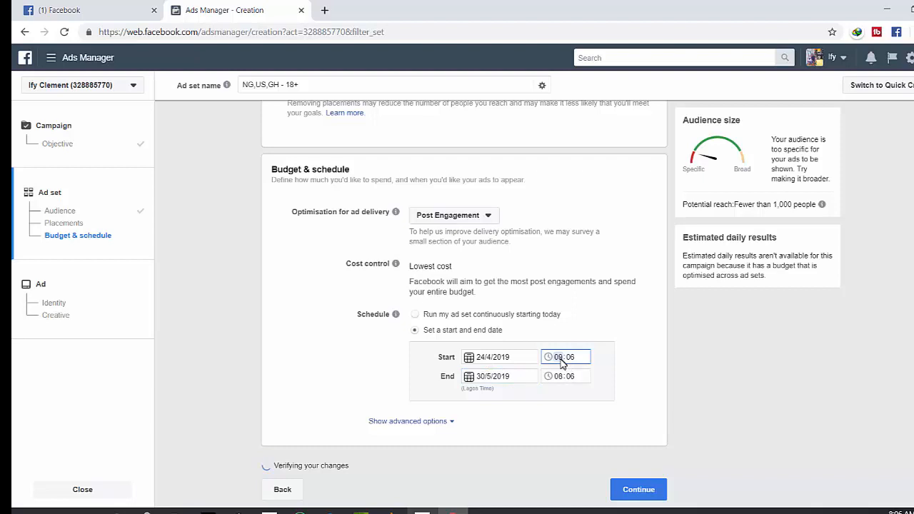
{"action": "left_click", "coordinate": [574, 360]}
{"action": "left_click", "coordinate": [596, 394]}
{"action": "left_click", "coordinate": [571, 376]}
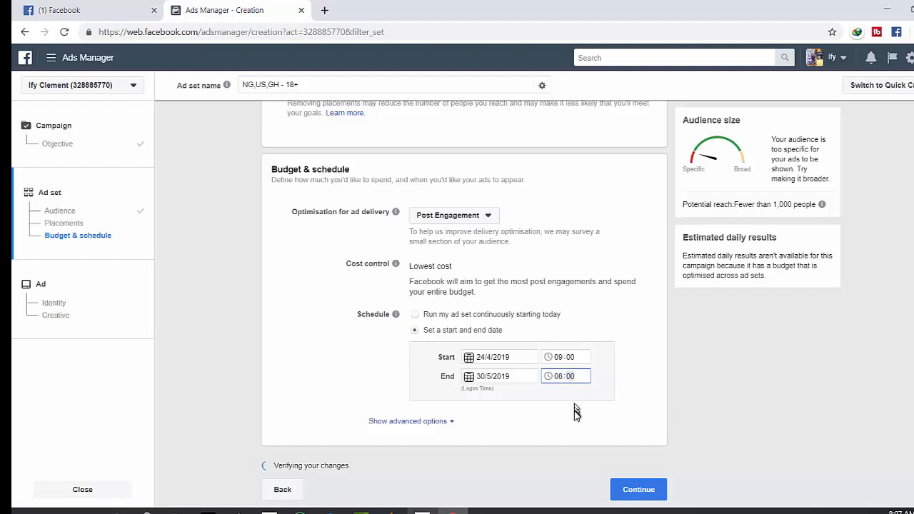
Add ad set spend limits with a daily minimum of 800
{"action": "left_click", "coordinate": [412, 422]}
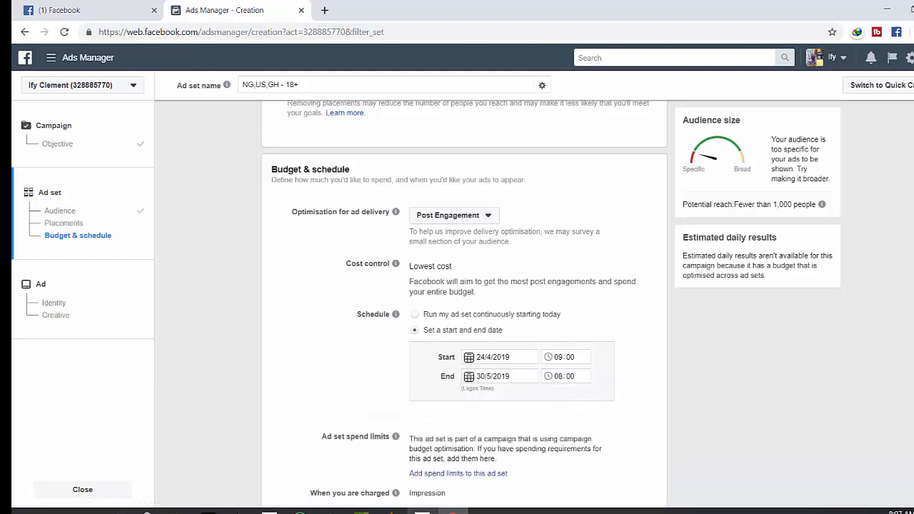
{"action": "scroll", "coordinate": [464, 285], "scroll_direction": "down", "scroll_amount": 3}
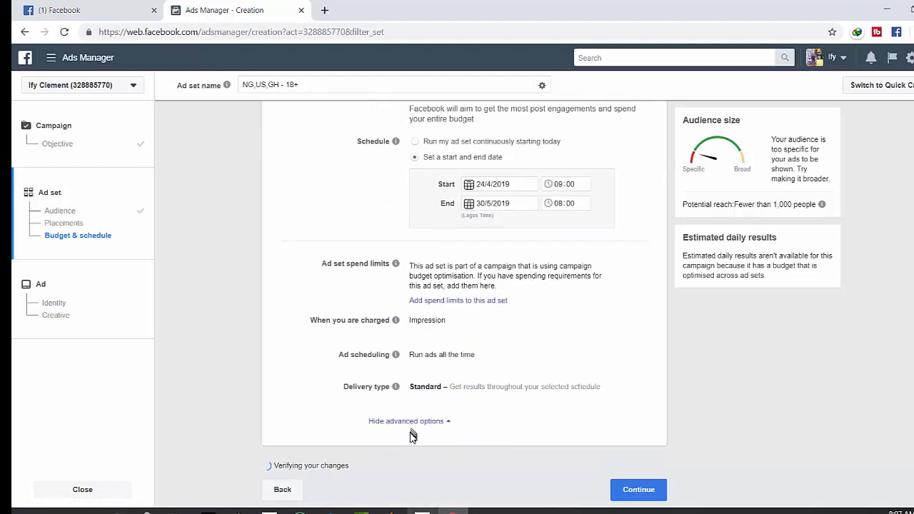
{"action": "left_click", "coordinate": [471, 302]}
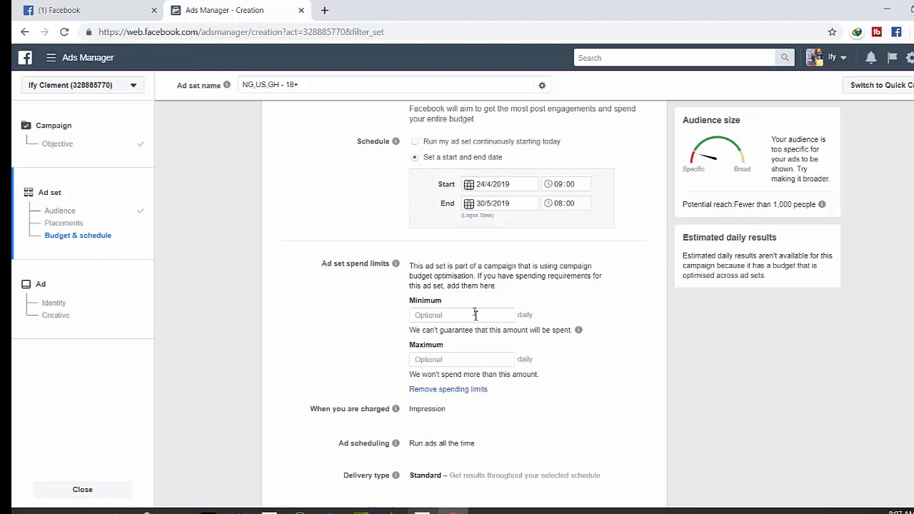
{"action": "left_click", "coordinate": [474, 315]}
{"action": "type", "text": "800"}
Set the daily maximum spend limit to 850
{"action": "left_click", "coordinate": [461, 362]}
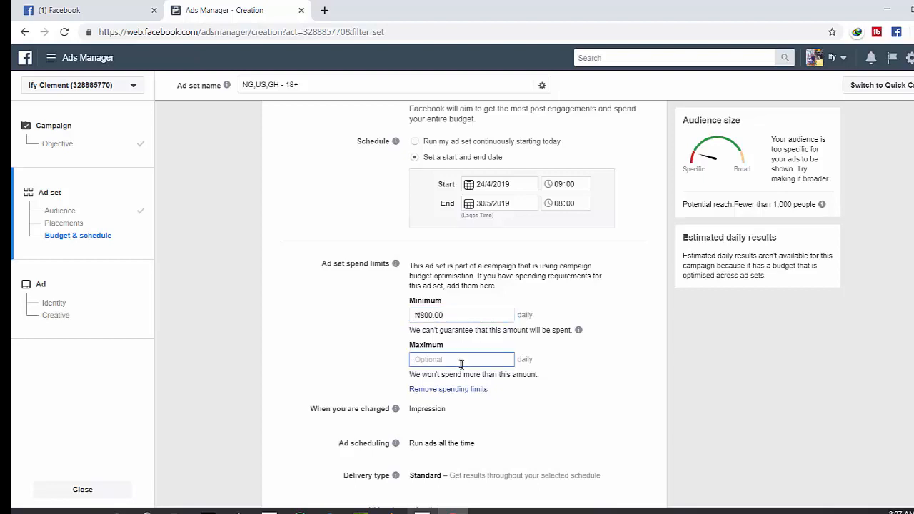
{"action": "type", "text": "850"}
{"action": "left_click", "coordinate": [568, 372]}
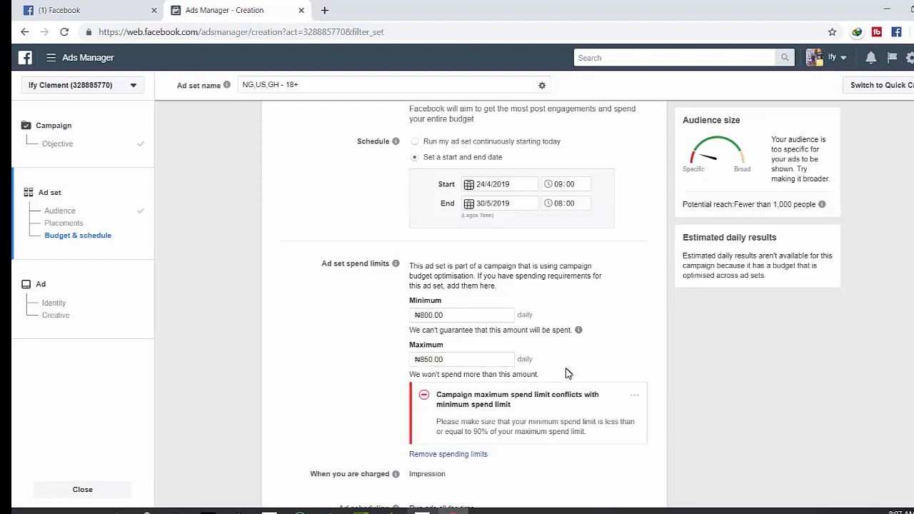
Change the daily maximum spend limit to 900
{"action": "left_click", "coordinate": [482, 358]}
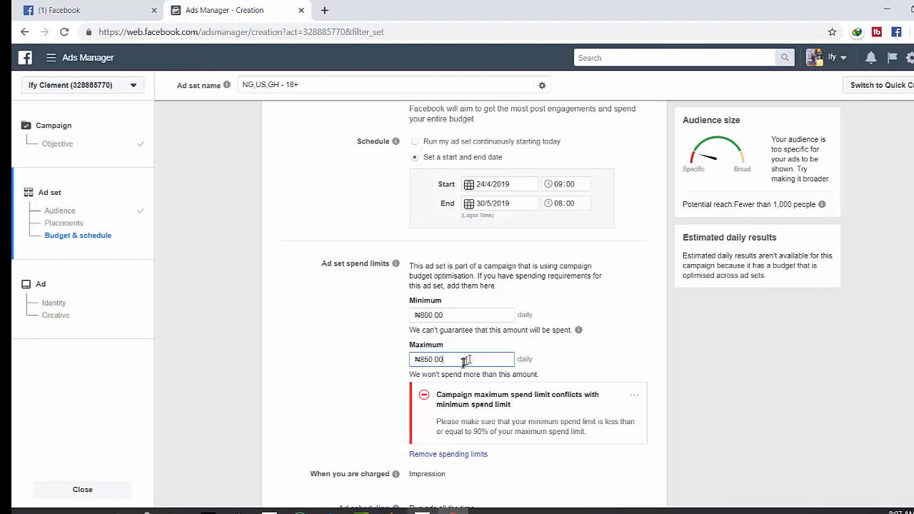
{"action": "key", "text": "BackSpace"}
{"action": "key", "text": "BackSpace"}
{"action": "key", "text": "BackSpace"}
{"action": "key", "text": "BackSpace"}
{"action": "key", "text": "BackSpace"}
{"action": "key", "text": "BackSpace"}
{"action": "key", "text": "BackSpace"}
{"action": "type", "text": "900"}
{"action": "left_click", "coordinate": [567, 370]}
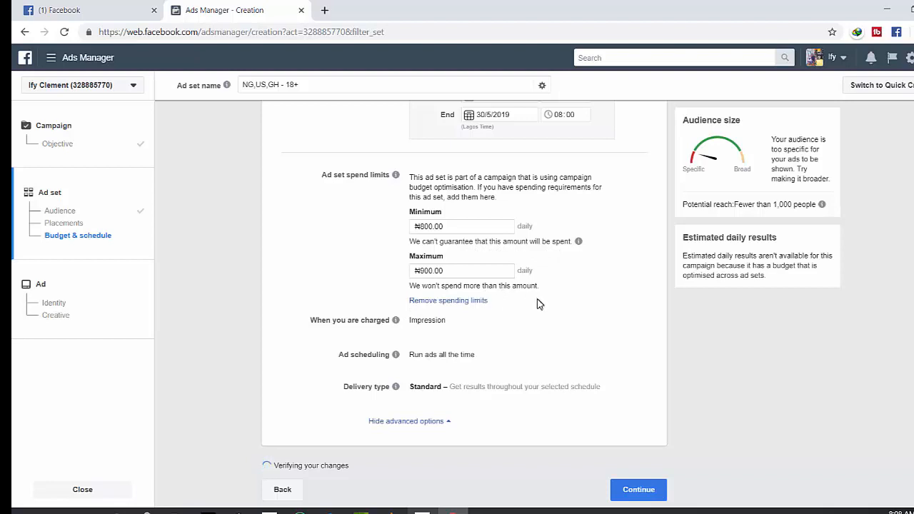
Continue to the ad level and choose to create a new ad instead of using an existing post
{"action": "left_click", "coordinate": [632, 497]}
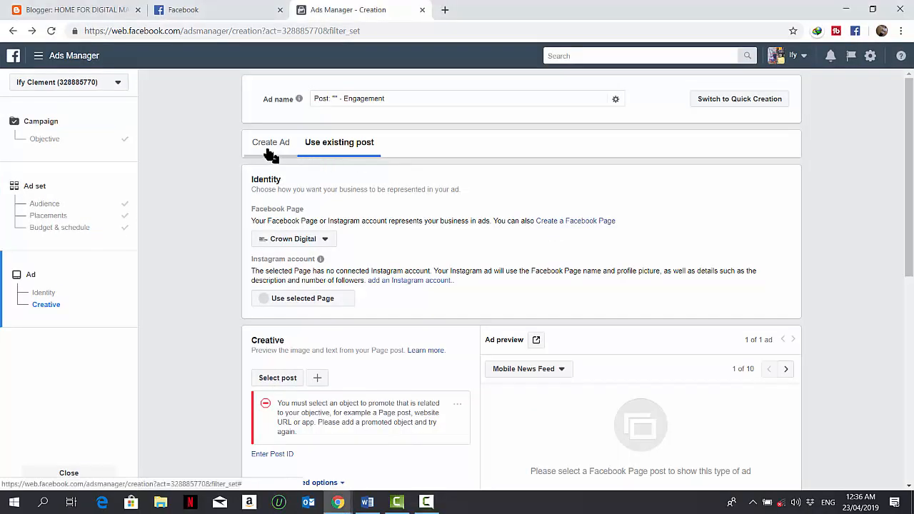
{"action": "left_click", "coordinate": [270, 152]}
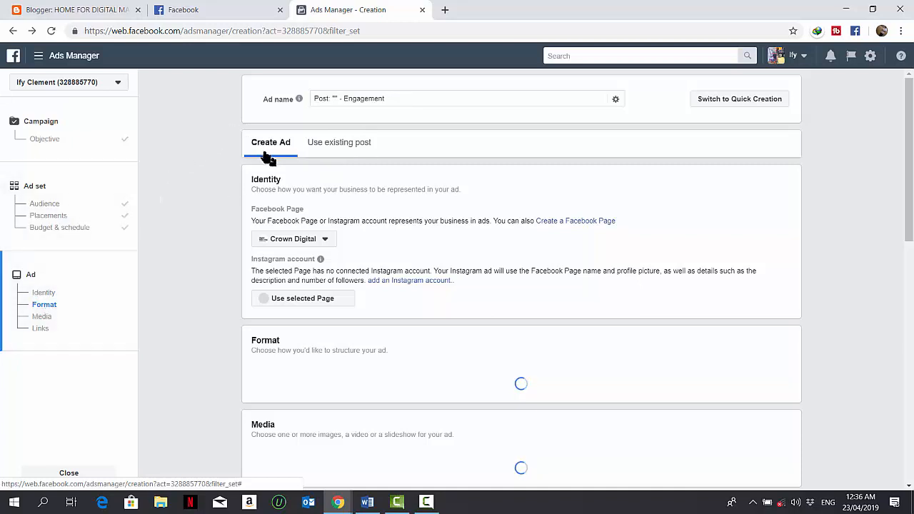
{"action": "left_click", "coordinate": [338, 157]}
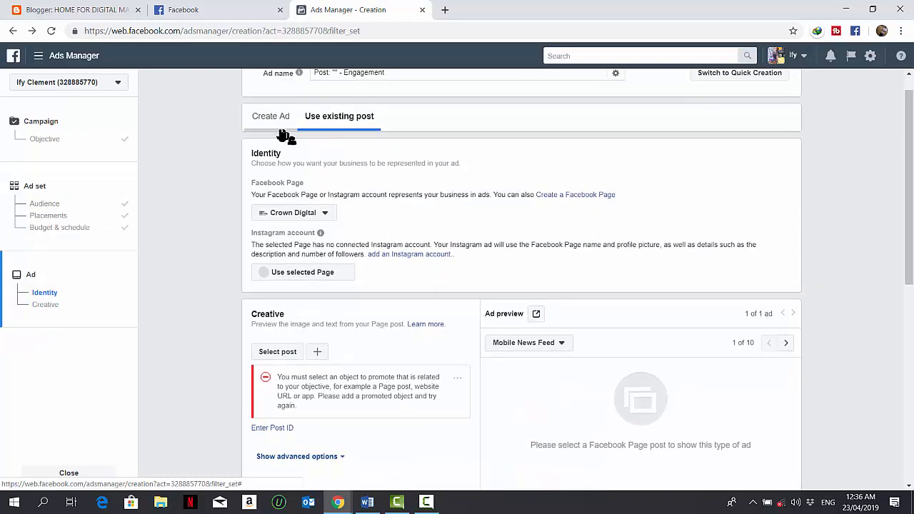
{"action": "left_click", "coordinate": [264, 131]}
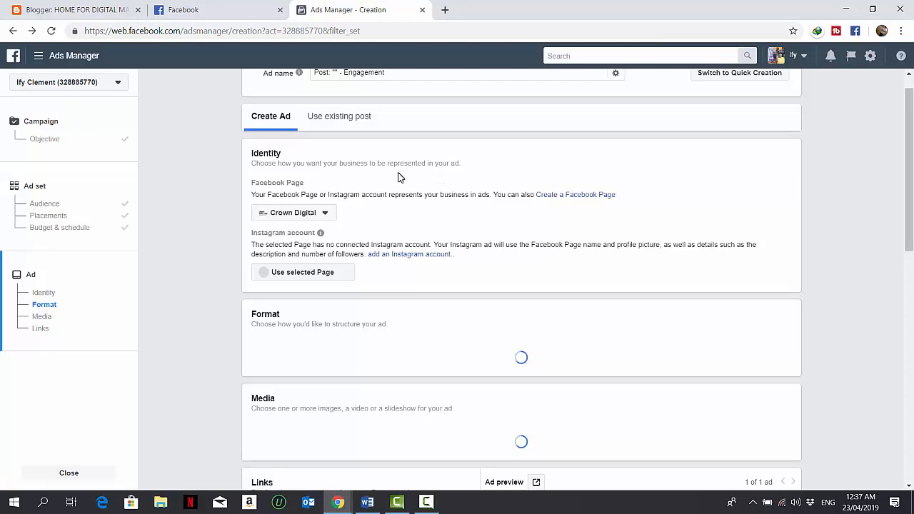
Set the ad identity to the Digitalium Facebook Page and the Digitalium1 Instagram account
{"action": "left_click", "coordinate": [328, 214]}
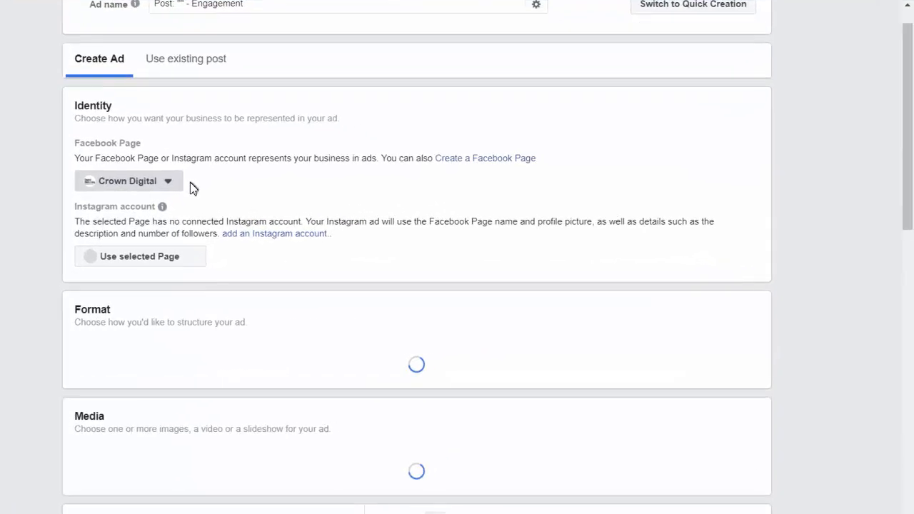
{"action": "left_click", "coordinate": [330, 212]}
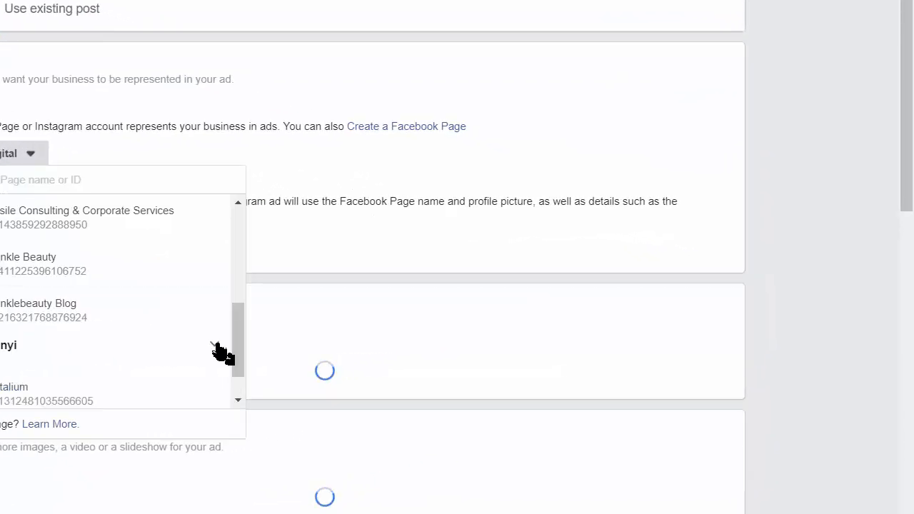
{"action": "left_click_drag", "start_coordinate": [235, 354], "coordinate": [235, 385]}
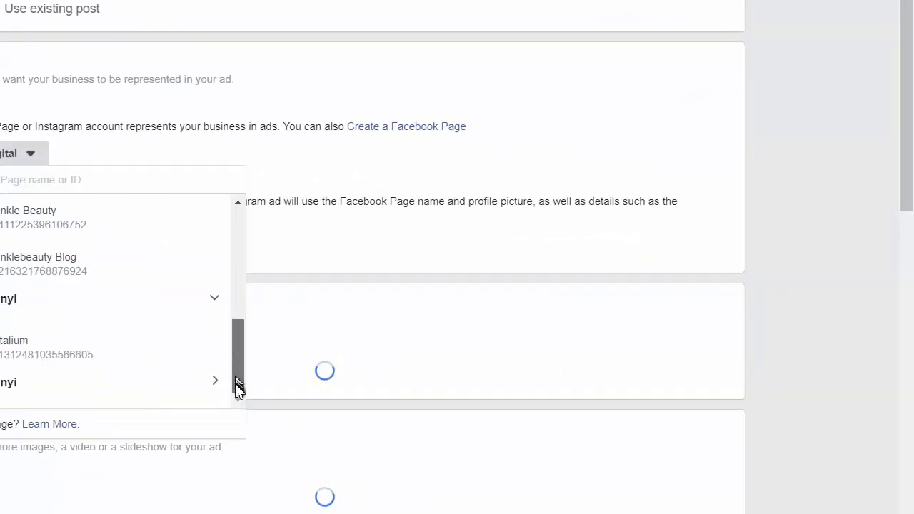
{"action": "left_click", "coordinate": [69, 360]}
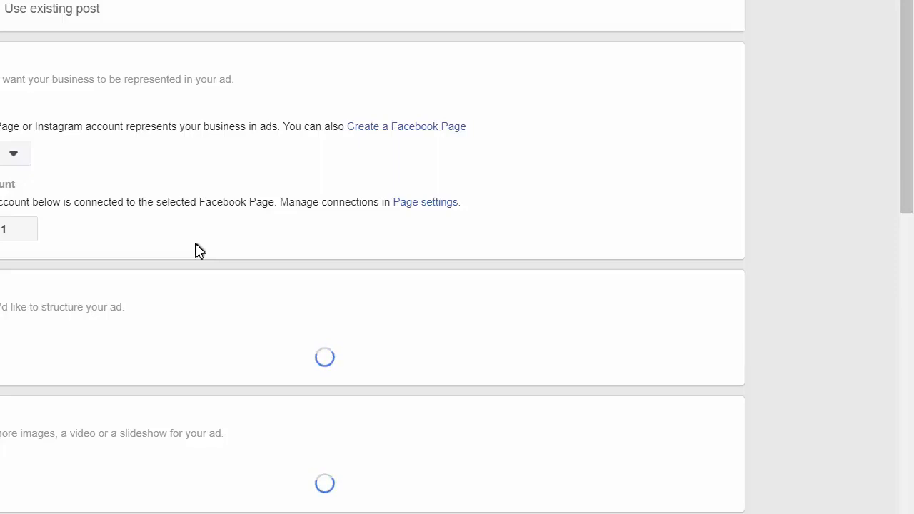
{"action": "left_click", "coordinate": [10, 232]}
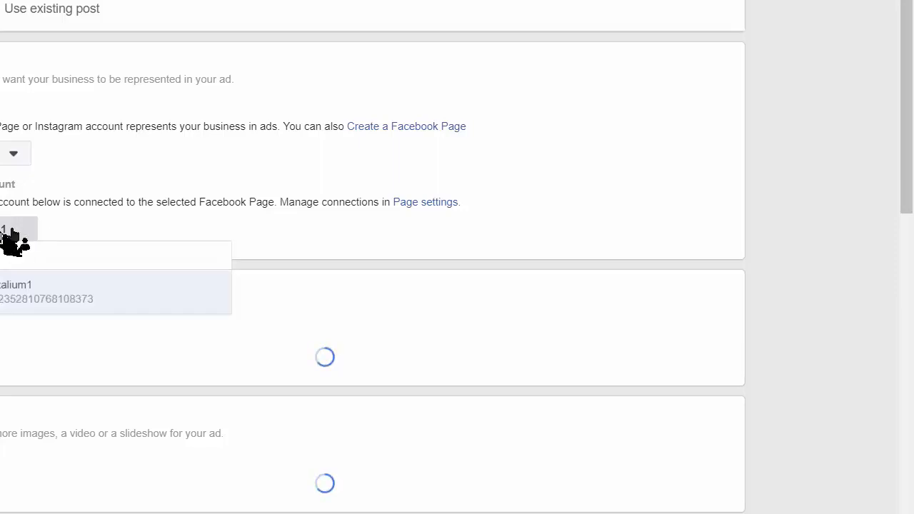
{"action": "left_click", "coordinate": [54, 310]}
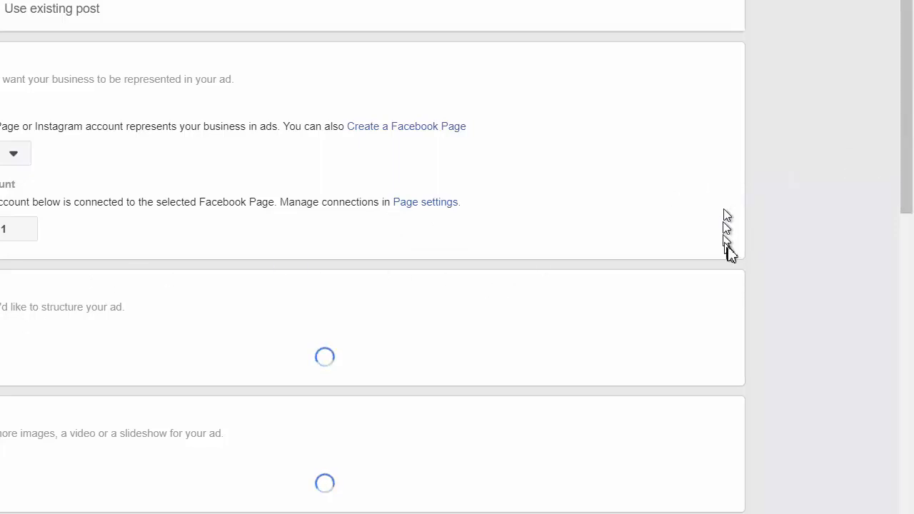
{"action": "left_click_drag", "start_coordinate": [904, 107], "coordinate": [909, 264]}
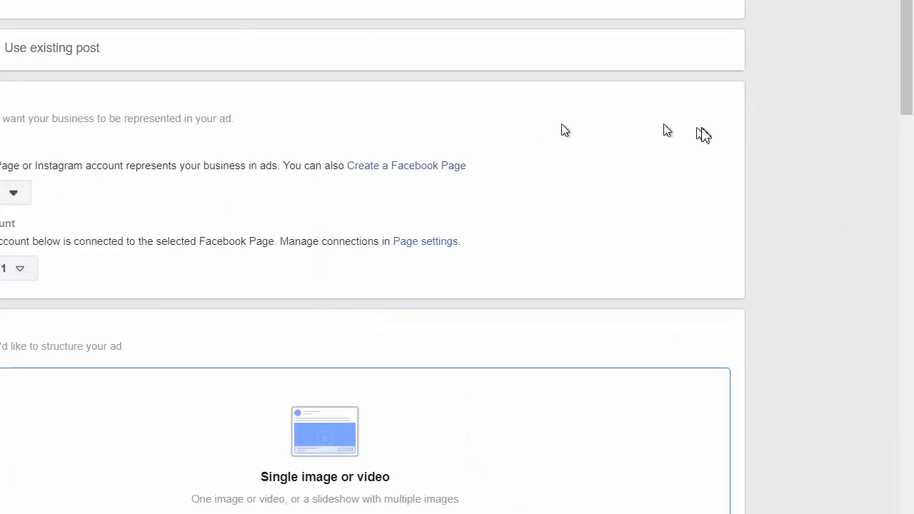
{"action": "left_click_drag", "start_coordinate": [911, 90], "coordinate": [910, 169]}
{"action": "left_click_drag", "start_coordinate": [912, 134], "coordinate": [912, 162]}
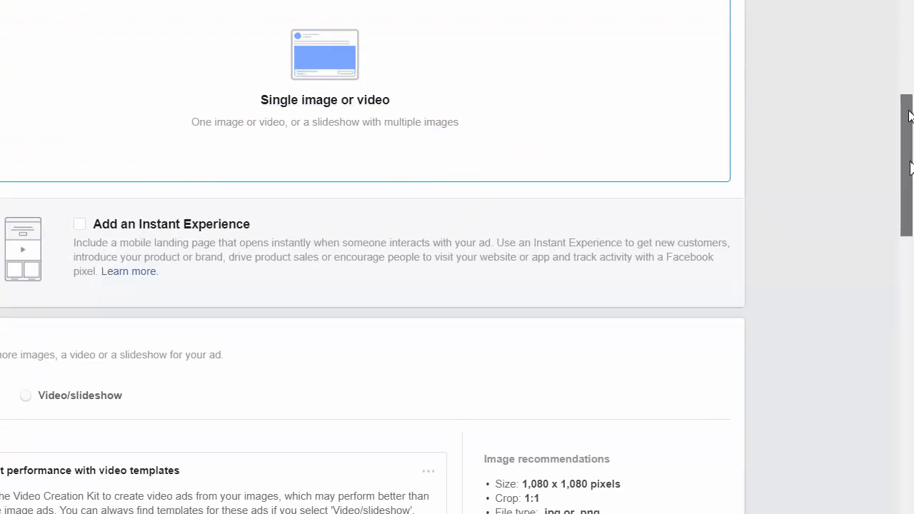
{"action": "left_click_drag", "start_coordinate": [906, 111], "coordinate": [897, 156]}
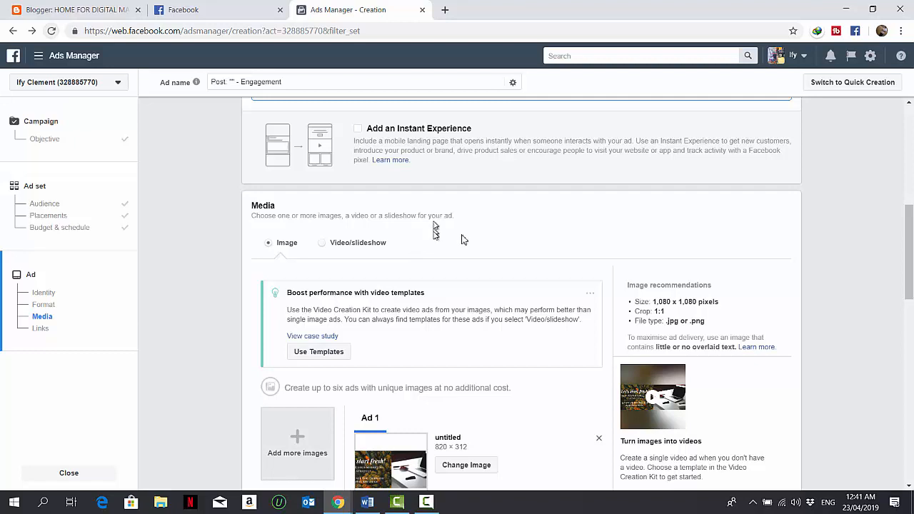
{"action": "left_click_drag", "start_coordinate": [900, 244], "coordinate": [904, 269]}
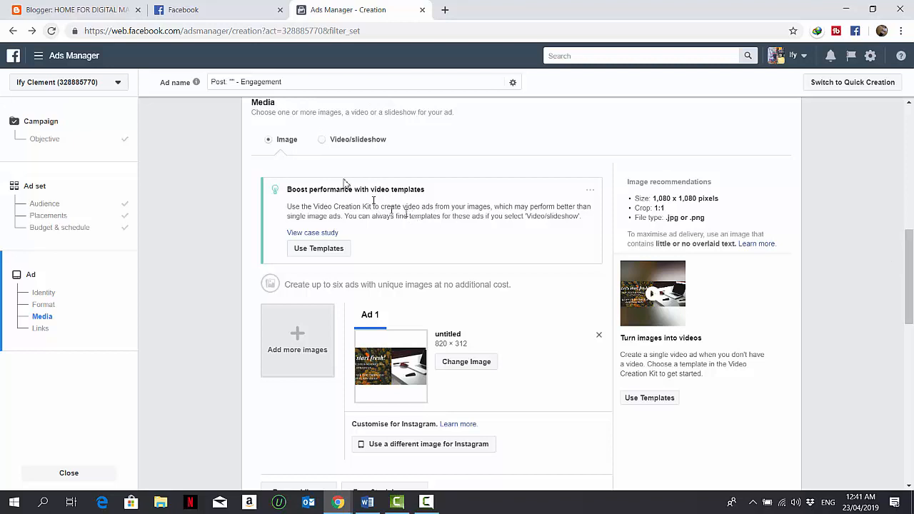
{"action": "left_click", "coordinate": [324, 141]}
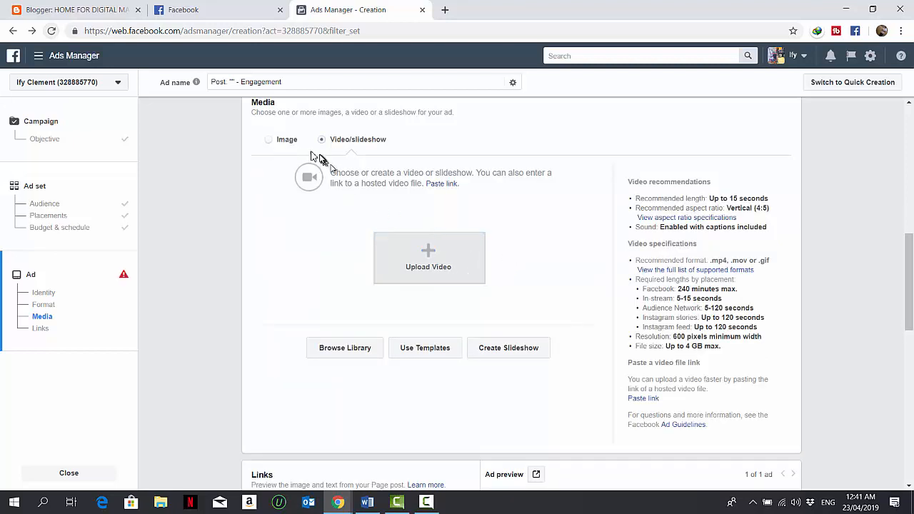
{"action": "left_click", "coordinate": [271, 140]}
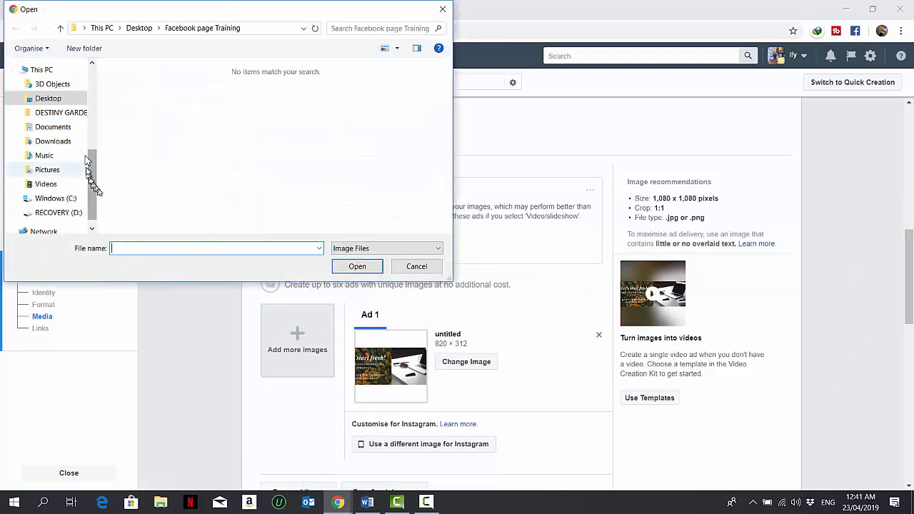
Add a second ad image by uploading 'Change your marketing strategy. go digital. (1)' from the Desktop
{"action": "left_click", "coordinate": [87, 85]}
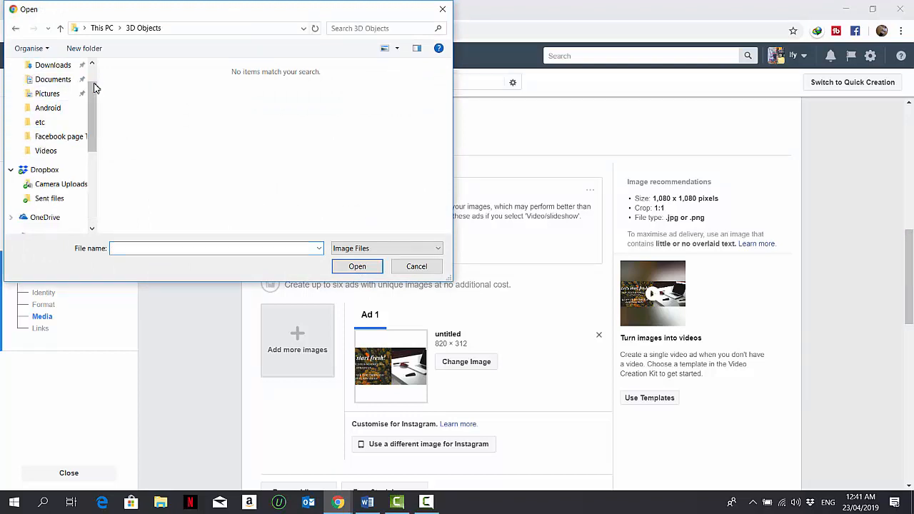
{"action": "scroll", "coordinate": [96, 78], "scroll_direction": "up", "scroll_amount": 1}
{"action": "left_click", "coordinate": [71, 92]}
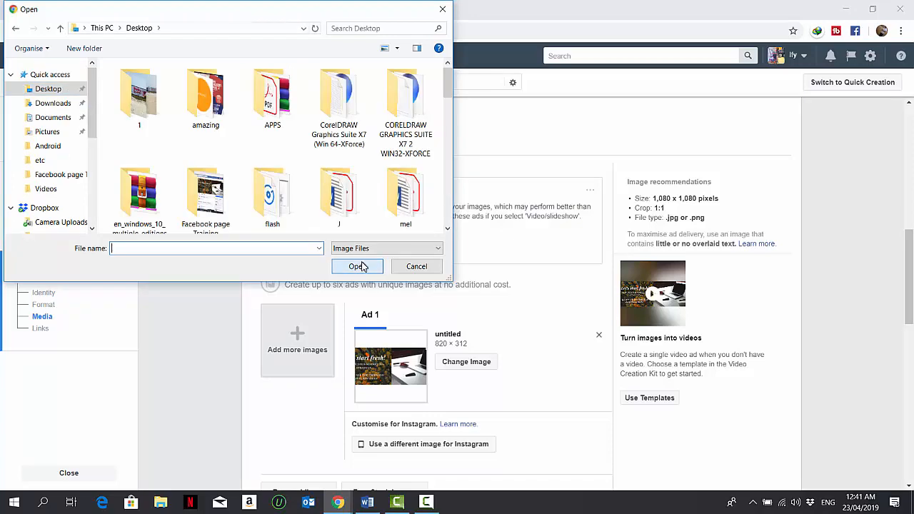
{"action": "scroll", "coordinate": [451, 207], "scroll_direction": "down", "scroll_amount": 6}
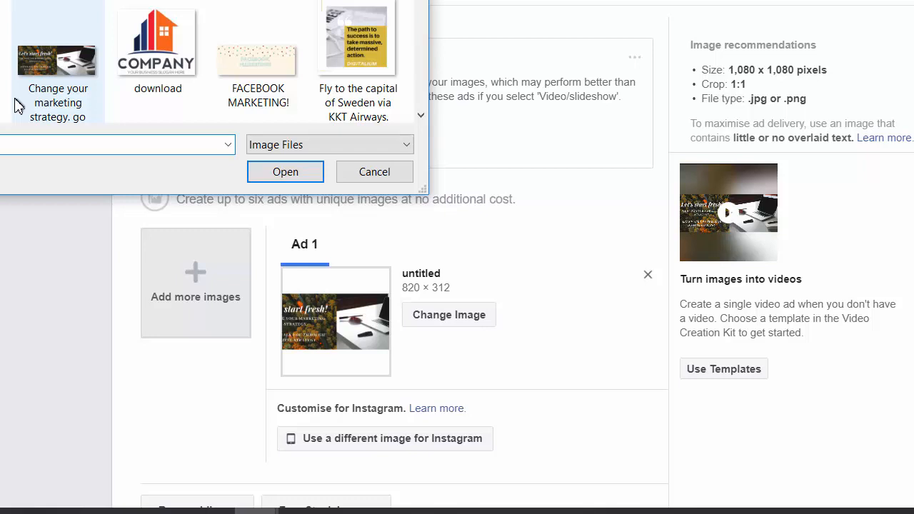
{"action": "left_click", "coordinate": [35, 96]}
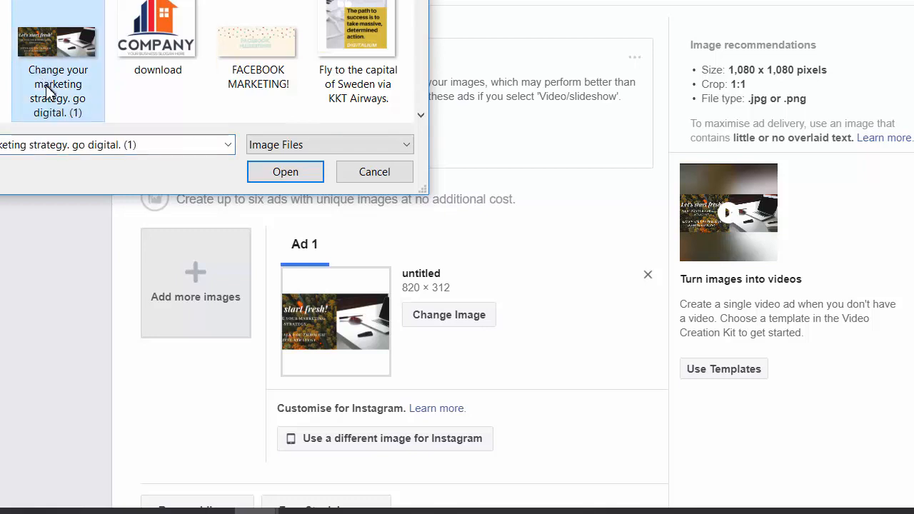
{"action": "left_click", "coordinate": [285, 172]}
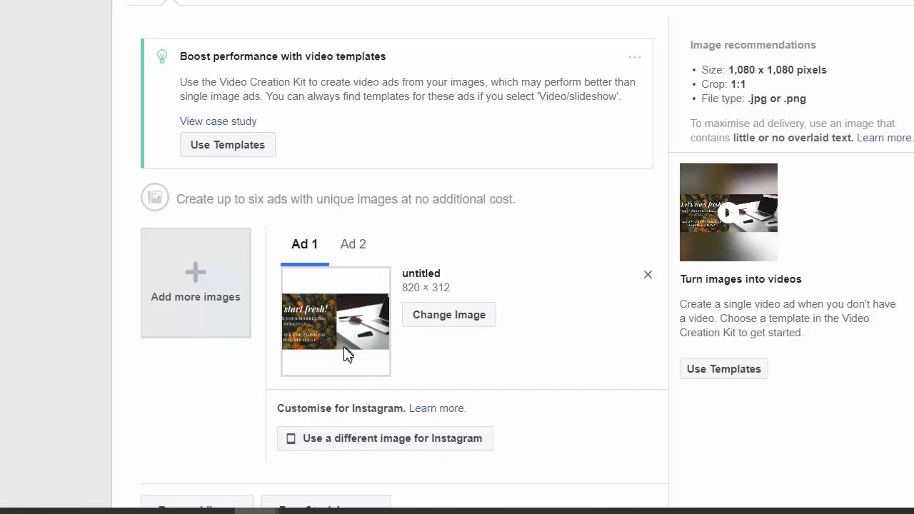
Use a different Instagram image for Ad 1 by uploading 'Fly to the capital of Sweden via KKT Airways.' from the Desktop
{"action": "left_click", "coordinate": [402, 440]}
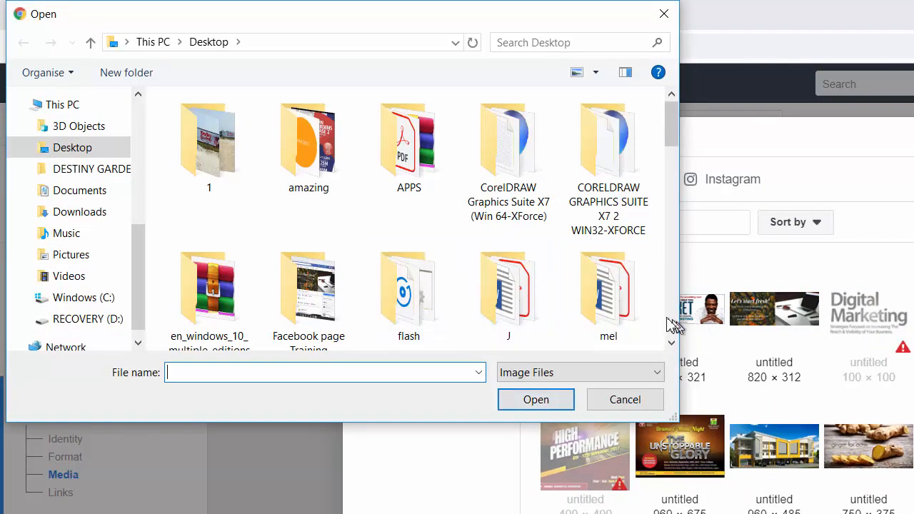
{"action": "scroll", "coordinate": [669, 322], "scroll_direction": "down", "scroll_amount": 8}
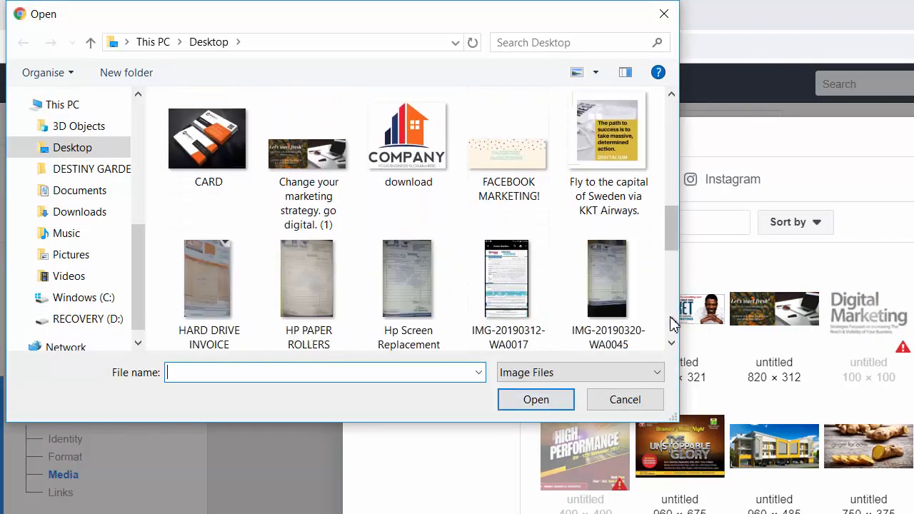
{"action": "left_click", "coordinate": [598, 151]}
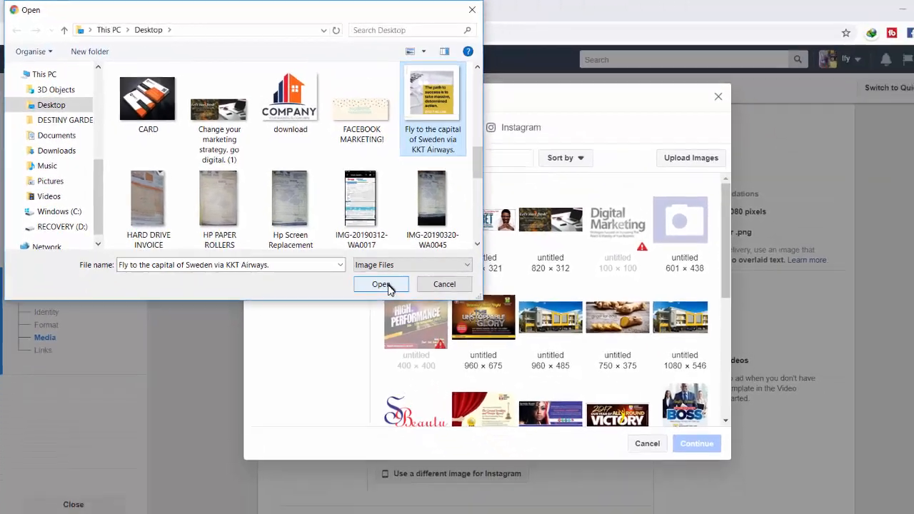
{"action": "left_click", "coordinate": [535, 399]}
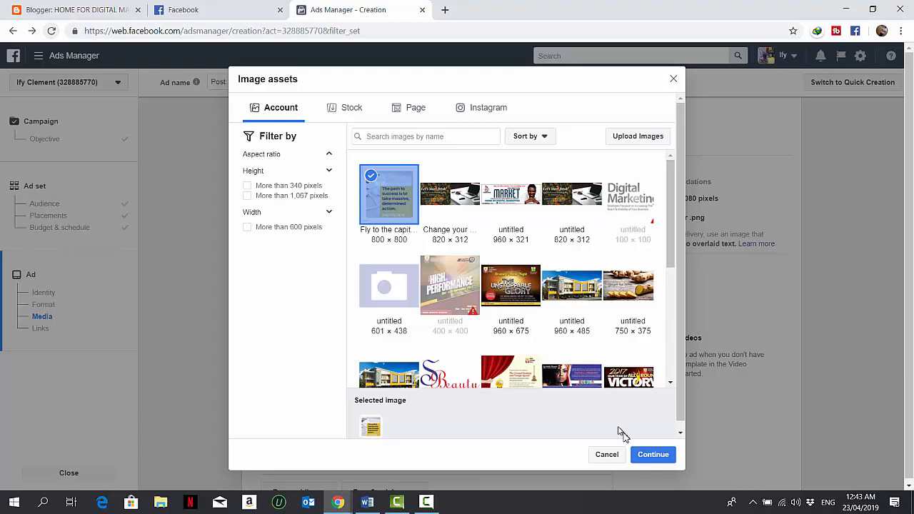
{"action": "left_click", "coordinate": [642, 454]}
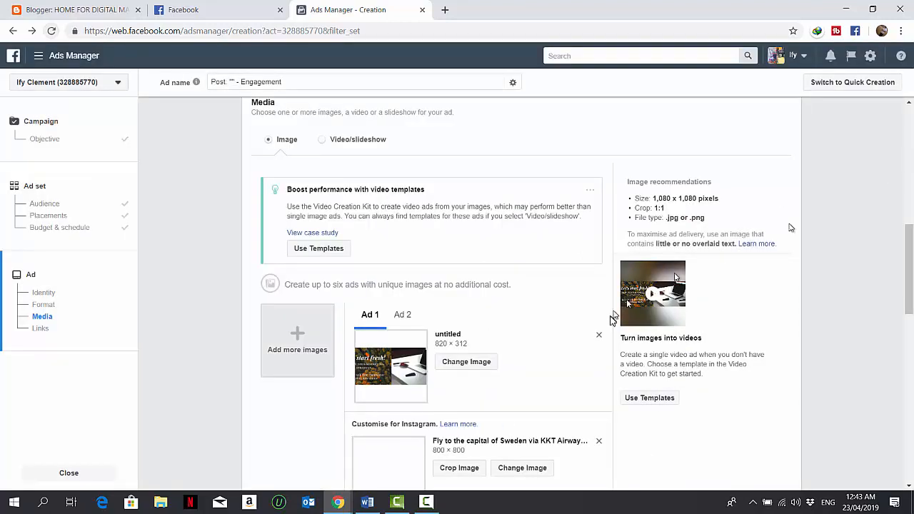
Open the crop view of the Instagram image and confirm it
{"action": "left_click_drag", "start_coordinate": [907, 250], "coordinate": [898, 289]}
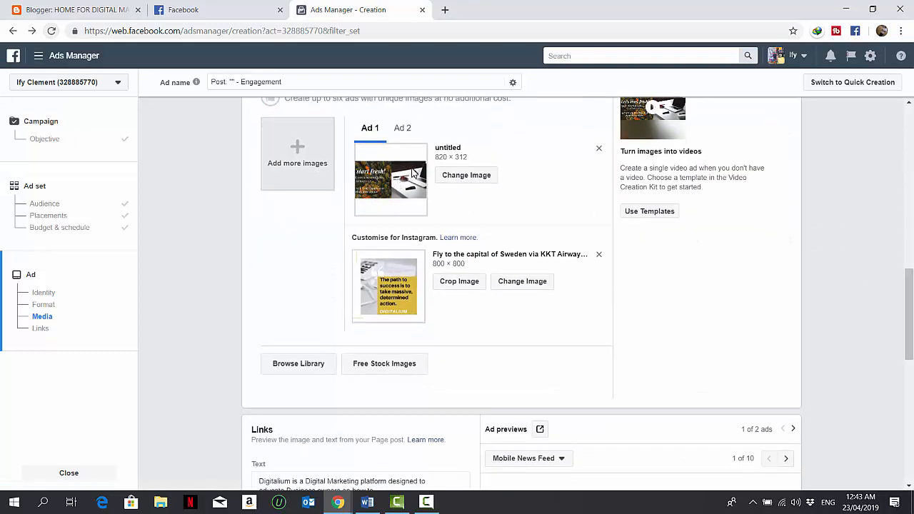
{"action": "left_click", "coordinate": [458, 281]}
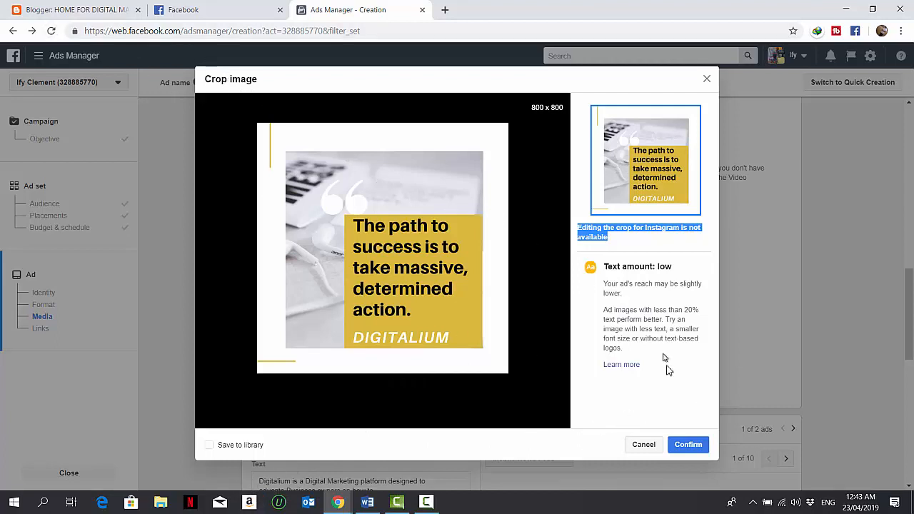
{"action": "left_click", "coordinate": [689, 445]}
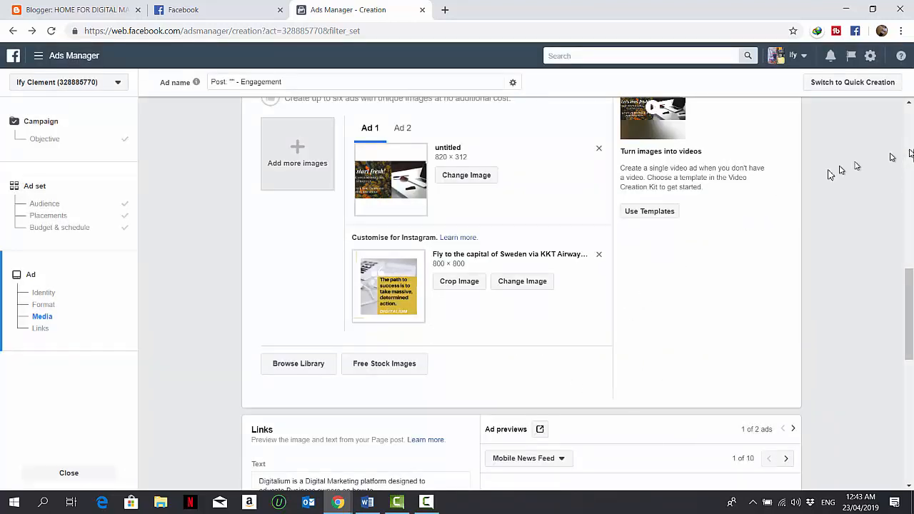
Set the call to action to Send Message and expand the advanced options
{"action": "left_click_drag", "start_coordinate": [907, 295], "coordinate": [901, 349]}
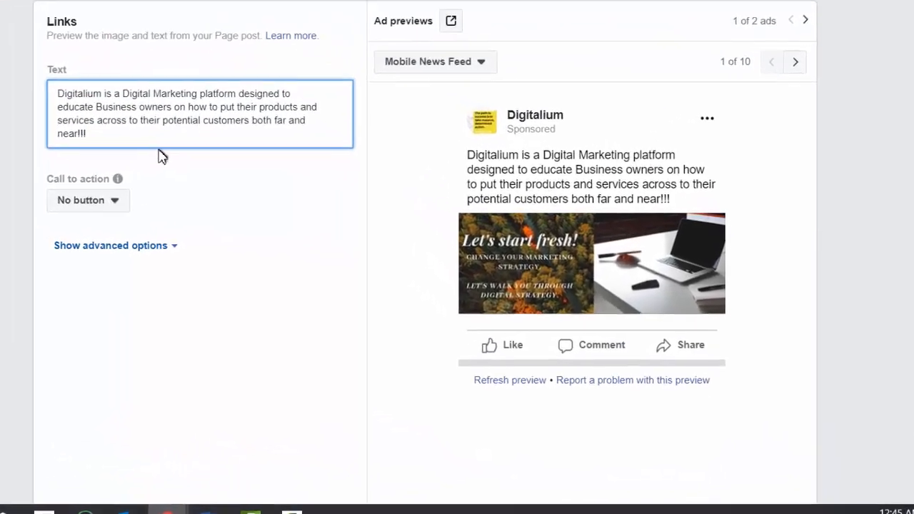
{"action": "left_click", "coordinate": [47, 185]}
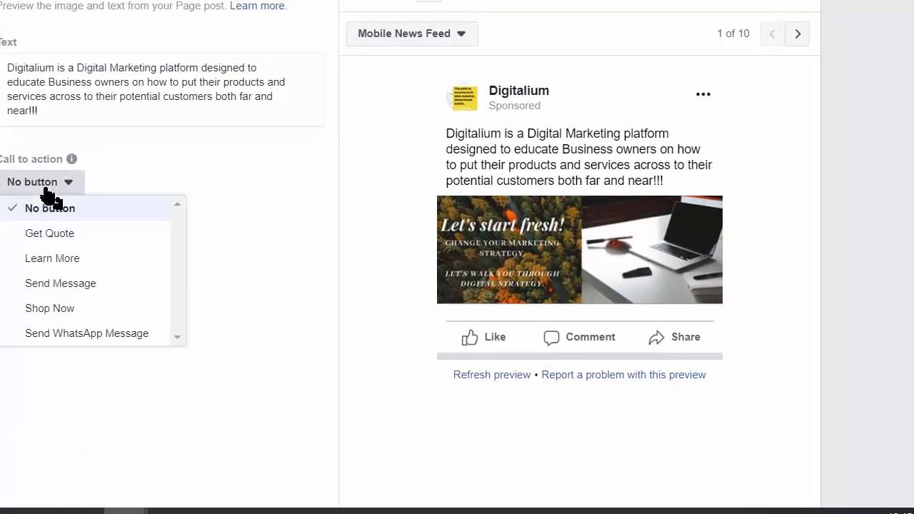
{"action": "left_click", "coordinate": [100, 286]}
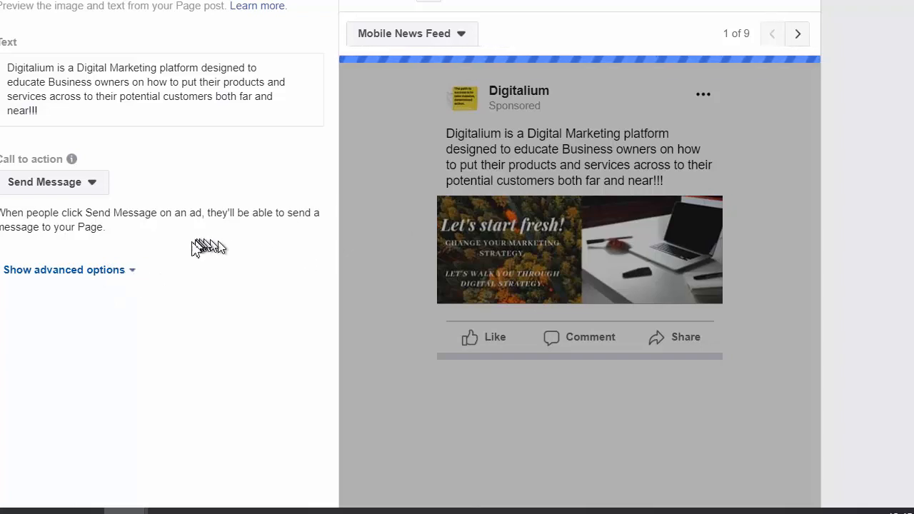
{"action": "left_click", "coordinate": [128, 272]}
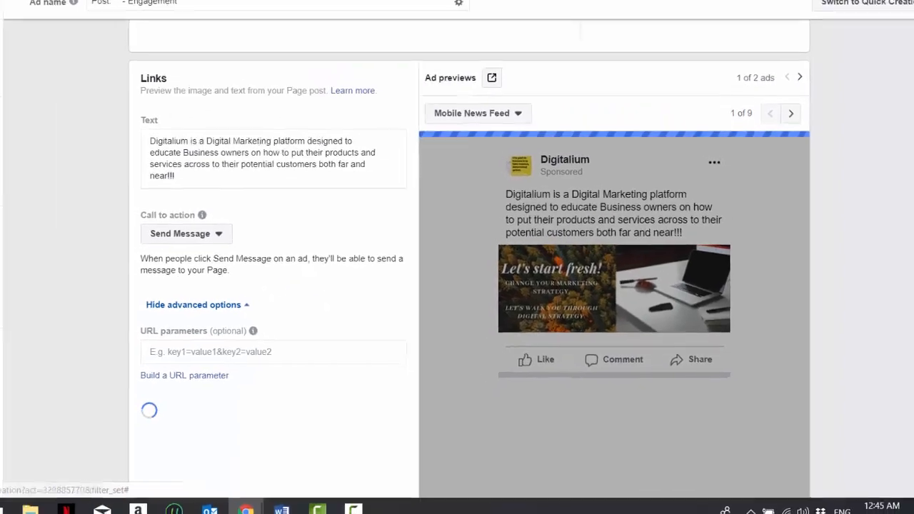
Review the media section by switching between the Ad 1 and Ad 2 images
{"action": "scroll", "coordinate": [907, 319], "scroll_direction": "down", "scroll_amount": 1}
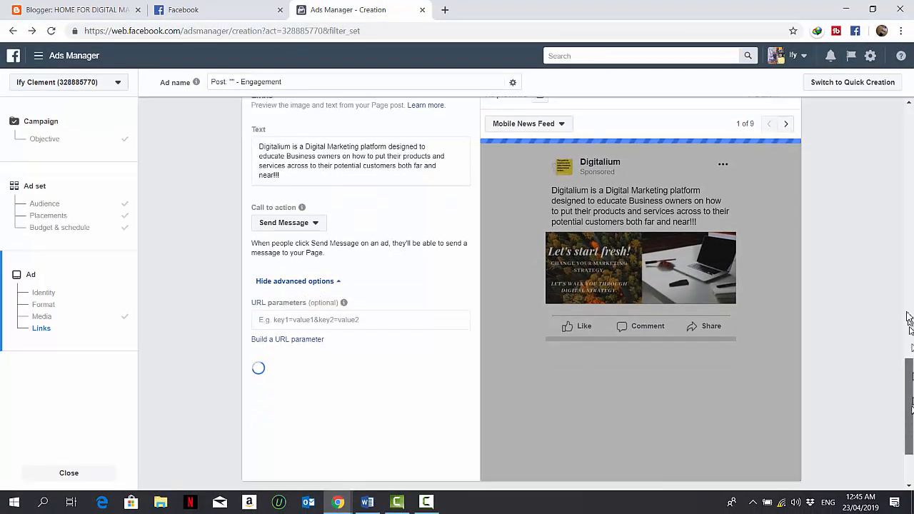
{"action": "left_click_drag", "start_coordinate": [907, 319], "coordinate": [911, 130]}
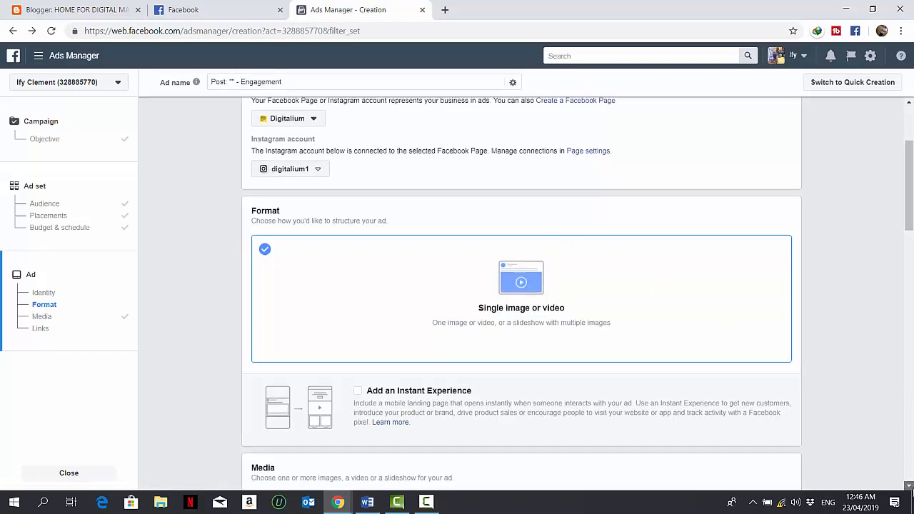
{"action": "scroll", "coordinate": [911, 492], "scroll_direction": "down", "scroll_amount": 3}
{"action": "scroll", "coordinate": [910, 492], "scroll_direction": "down", "scroll_amount": 4}
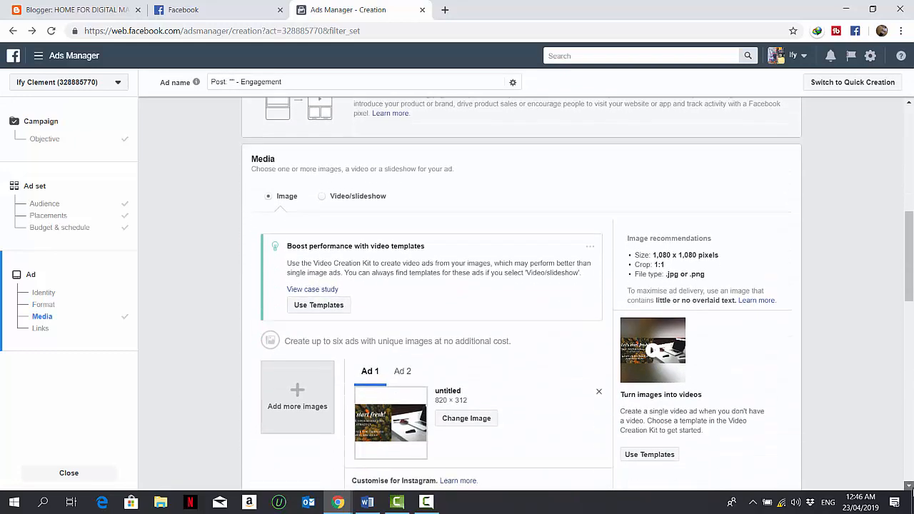
{"action": "left_click", "coordinate": [911, 488]}
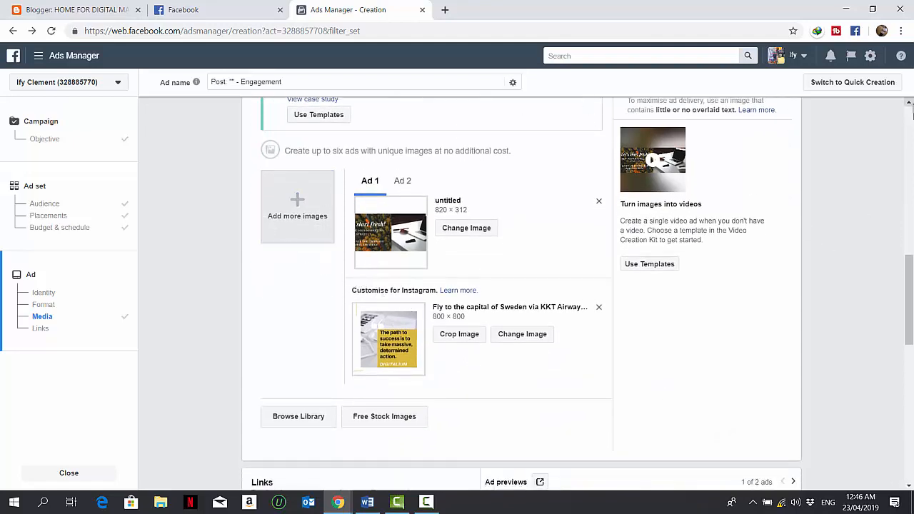
{"action": "left_click", "coordinate": [909, 103]}
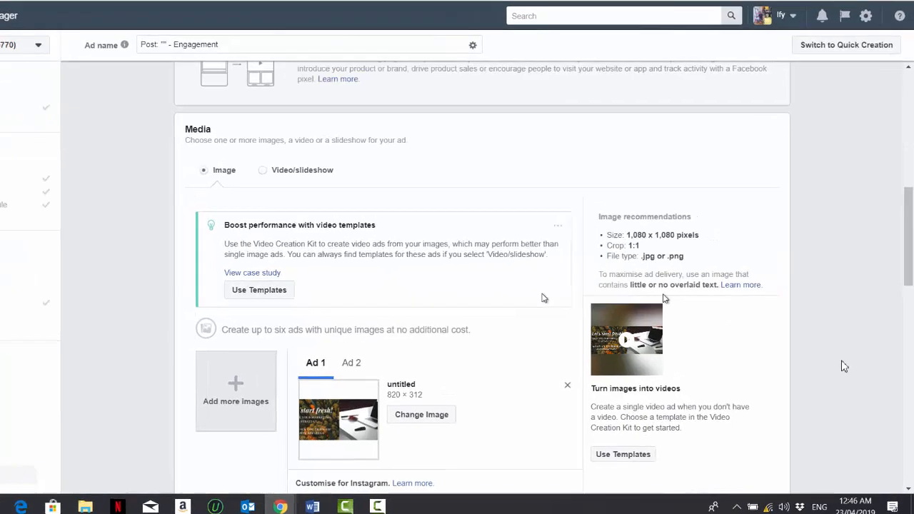
{"action": "scroll", "coordinate": [185, 222], "scroll_direction": "down", "scroll_amount": 4}
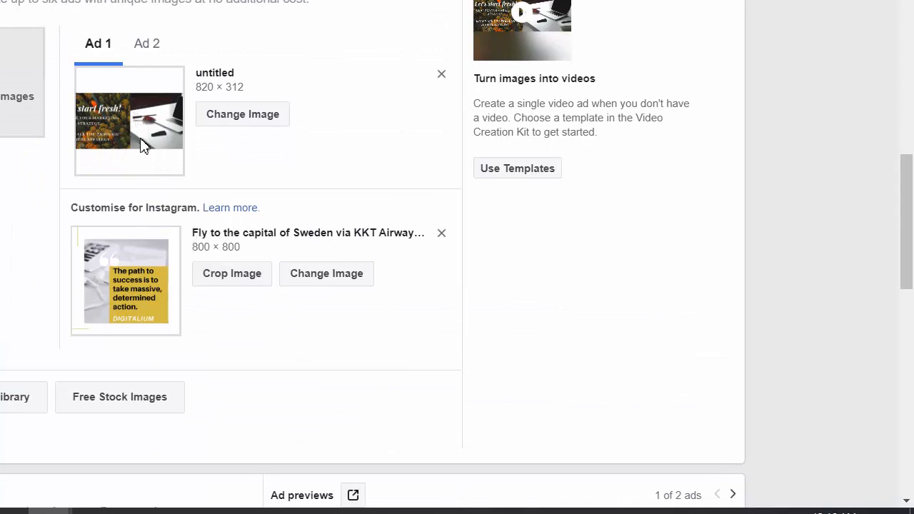
{"action": "left_click", "coordinate": [150, 46]}
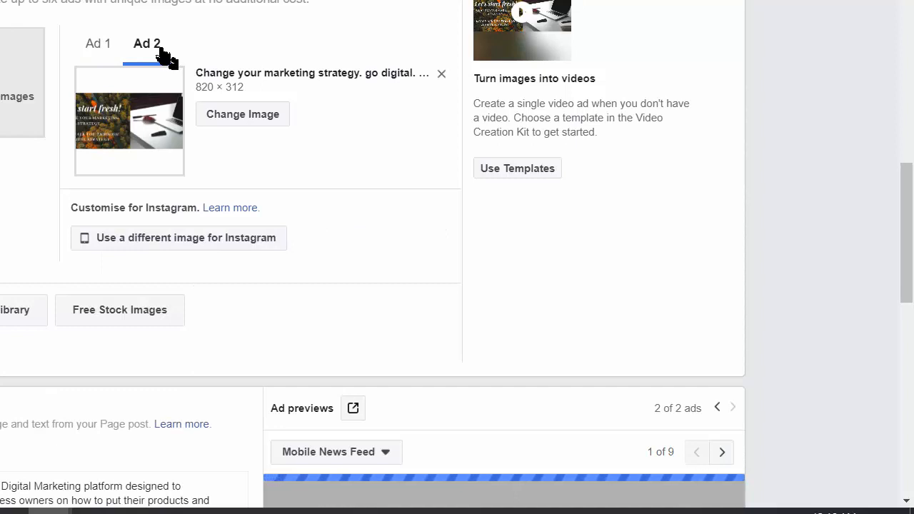
{"action": "left_click", "coordinate": [105, 56]}
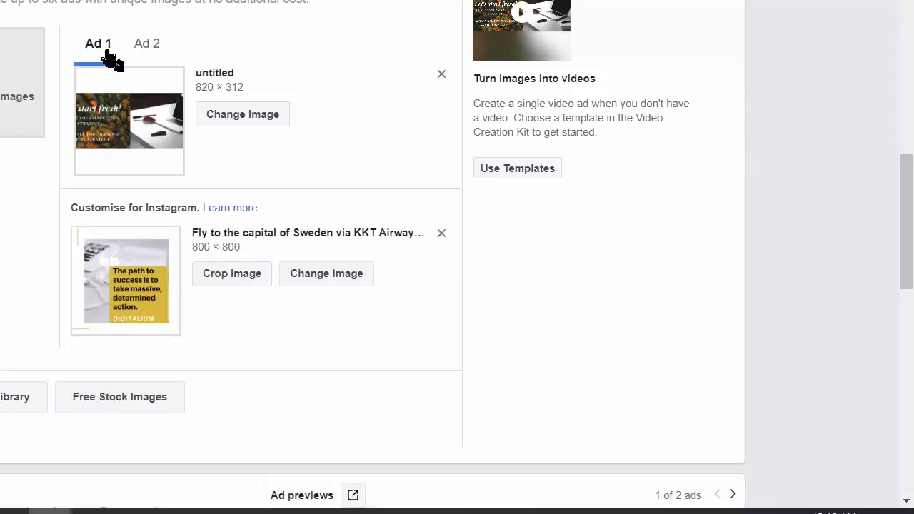
{"action": "left_click", "coordinate": [149, 48]}
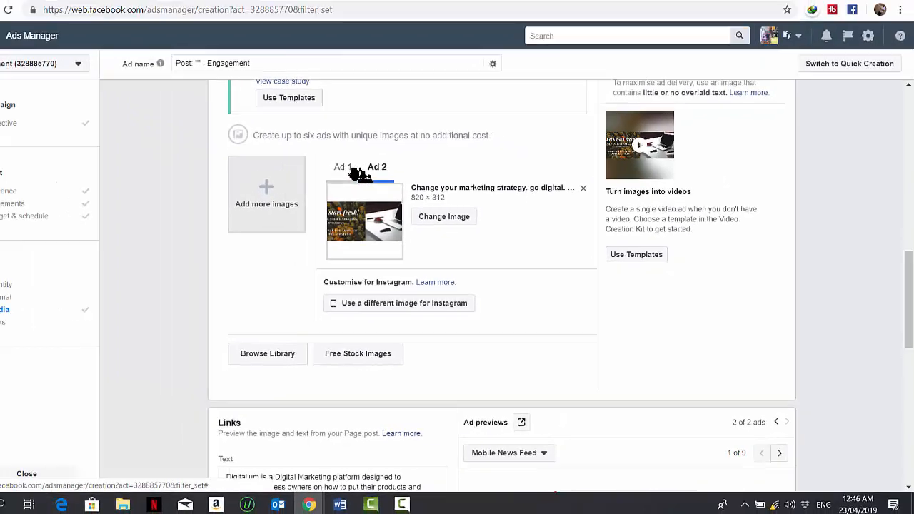
{"action": "left_click", "coordinate": [114, 49]}
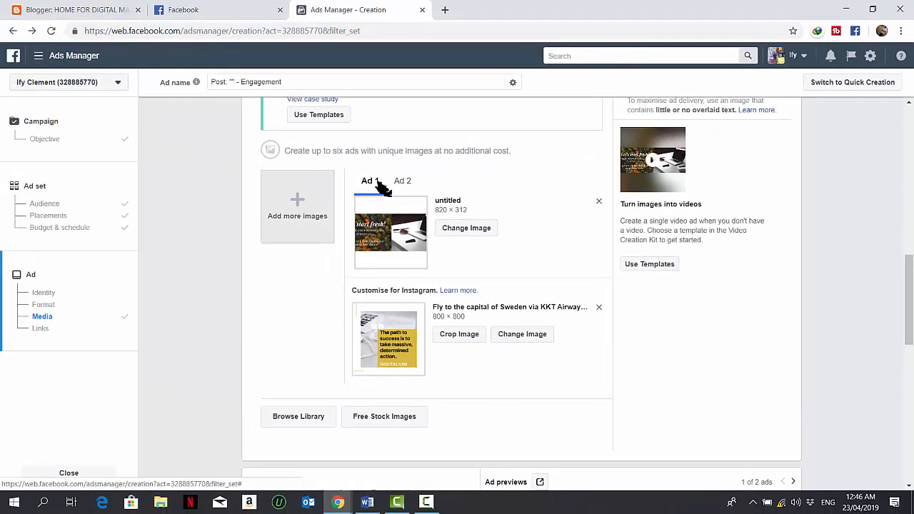
Change Ad 2's image to 'Fly to the capital of Sweden via KKT Airways.' from the image library
{"action": "left_click", "coordinate": [401, 188]}
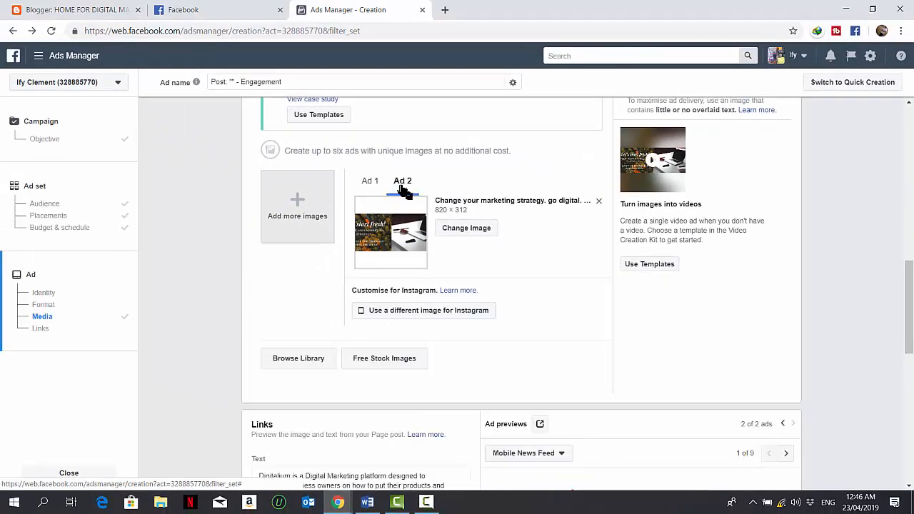
{"action": "left_click", "coordinate": [465, 227]}
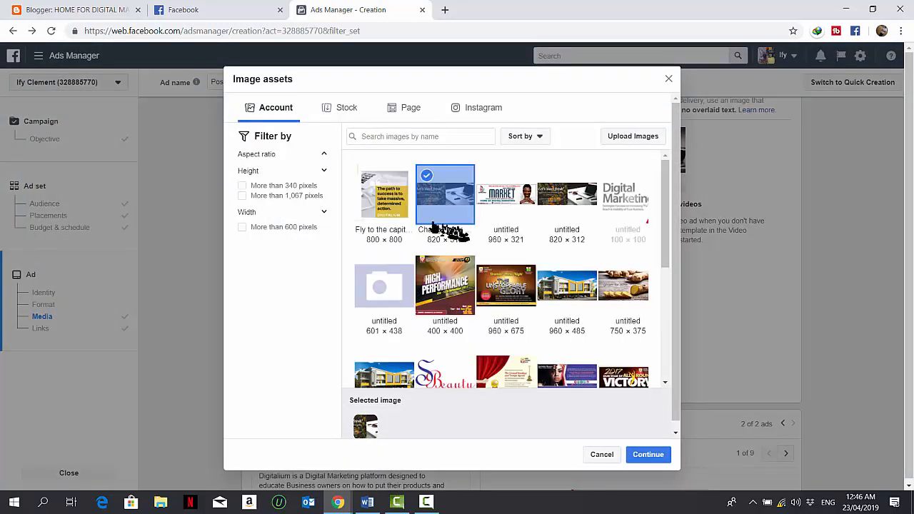
{"action": "left_click", "coordinate": [389, 224]}
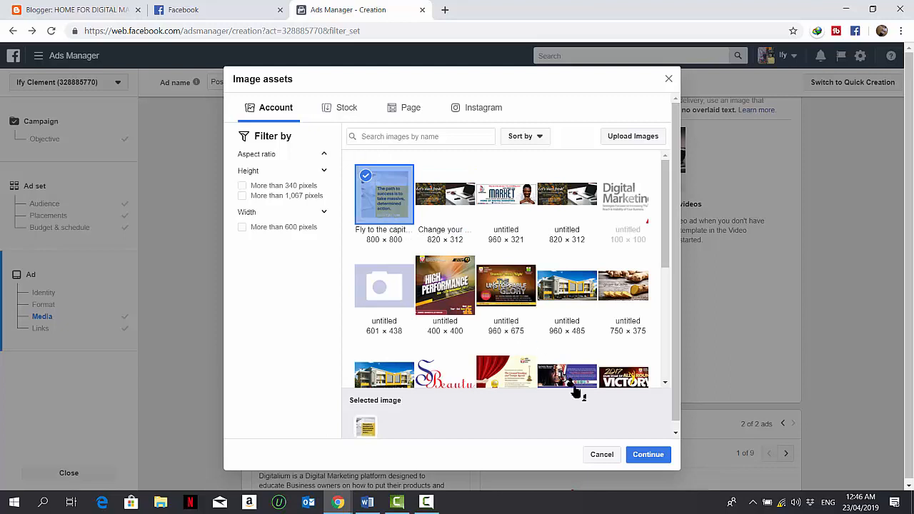
{"action": "left_click", "coordinate": [648, 454]}
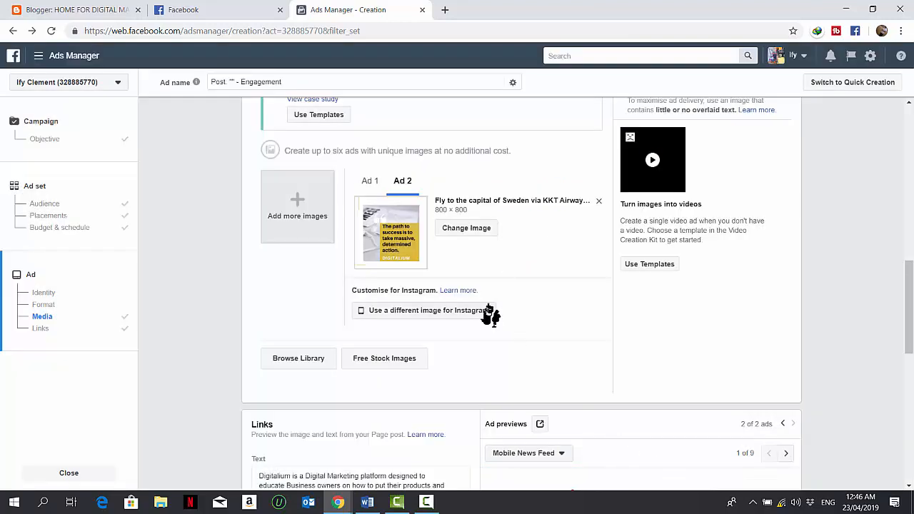
Give Ad 2 a different Instagram image, choosing 'Change your marketing strategy. go digital.' from the image library
{"action": "left_click", "coordinate": [369, 187]}
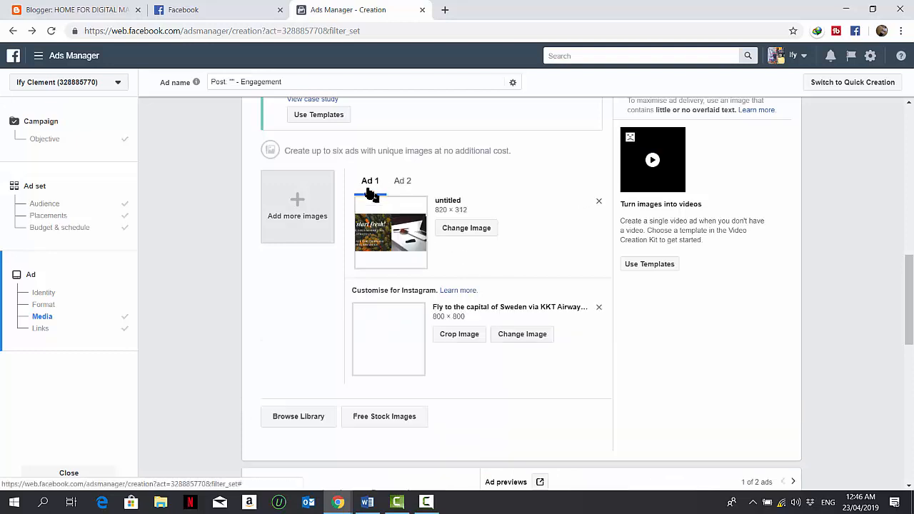
{"action": "left_click", "coordinate": [404, 187]}
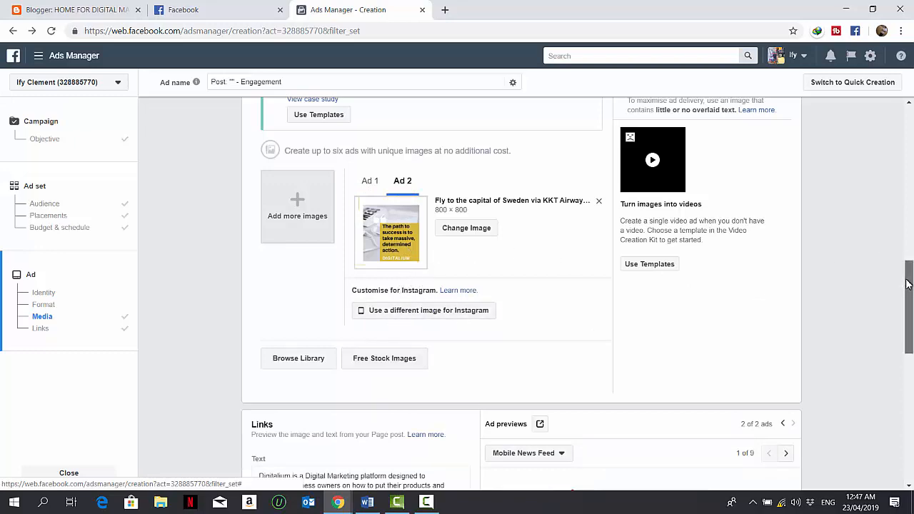
{"action": "mouse_move", "coordinate": [907, 271]}
{"action": "left_mouse_down"}
{"action": "mouse_move", "coordinate": [907, 249]}
{"action": "mouse_move", "coordinate": [908, 275]}
{"action": "left_mouse_up"}
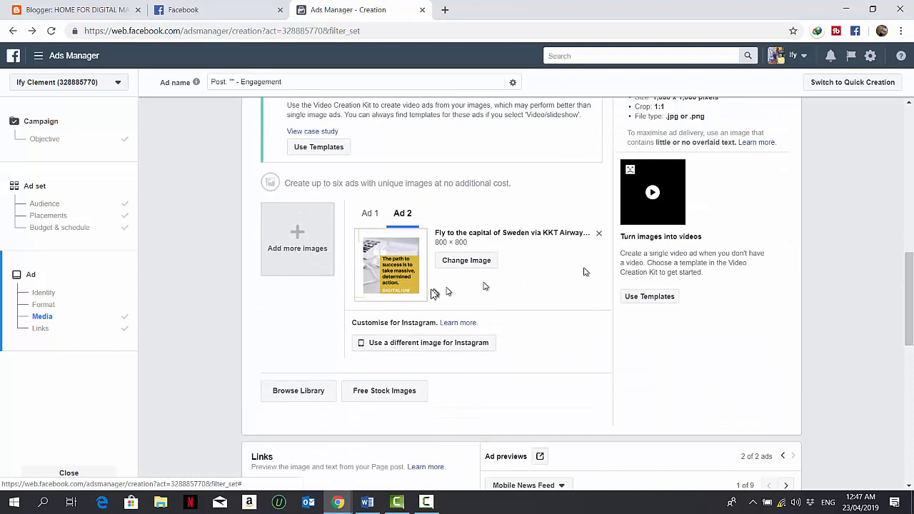
{"action": "left_click", "coordinate": [433, 343]}
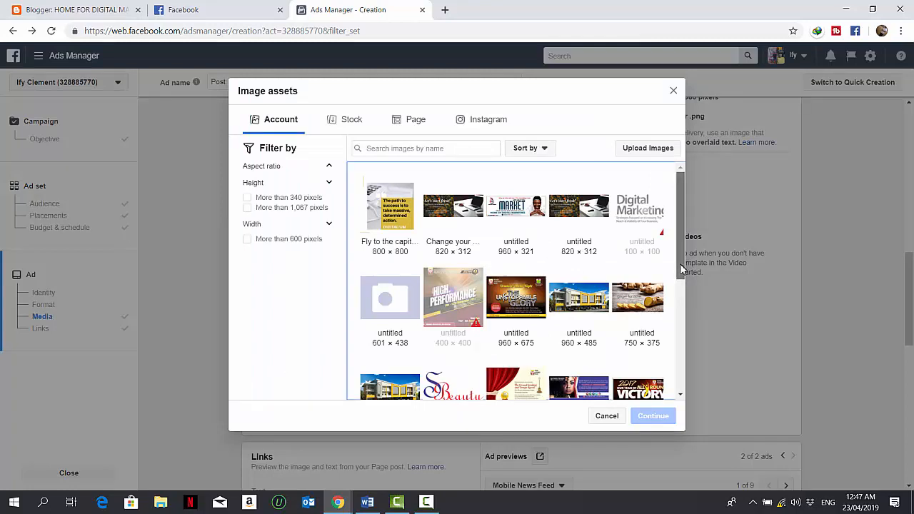
{"action": "left_click", "coordinate": [442, 227]}
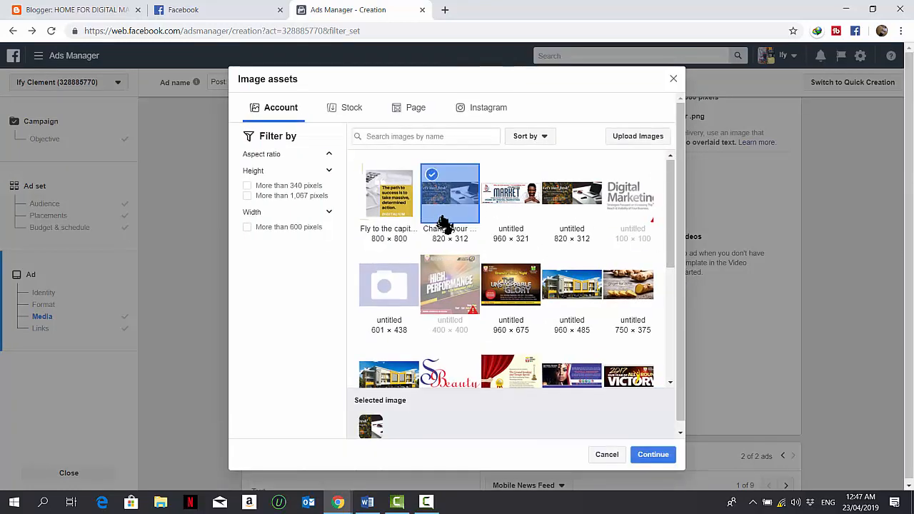
{"action": "left_click", "coordinate": [648, 453]}
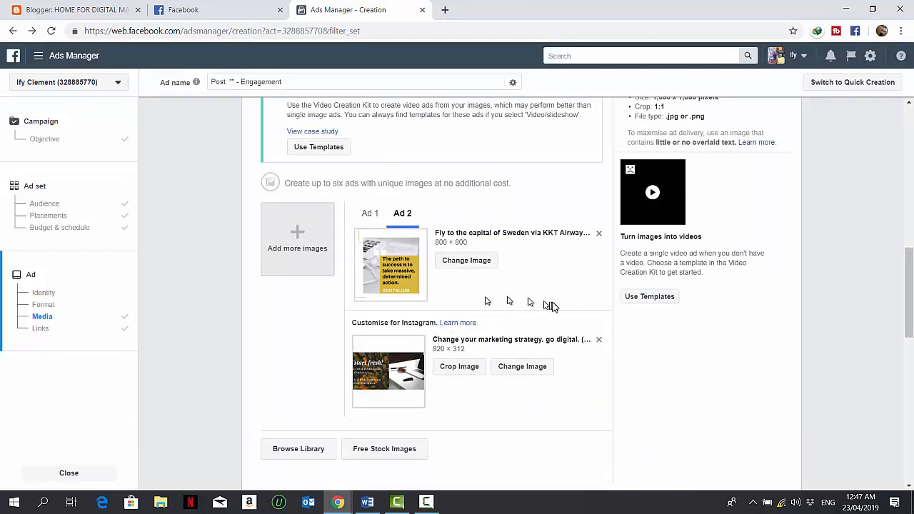
Rewrite the ad text to 'Digitalium is a Digital Marketing platform designed to educate Business owners on online Marketing'
{"action": "left_click", "coordinate": [371, 217]}
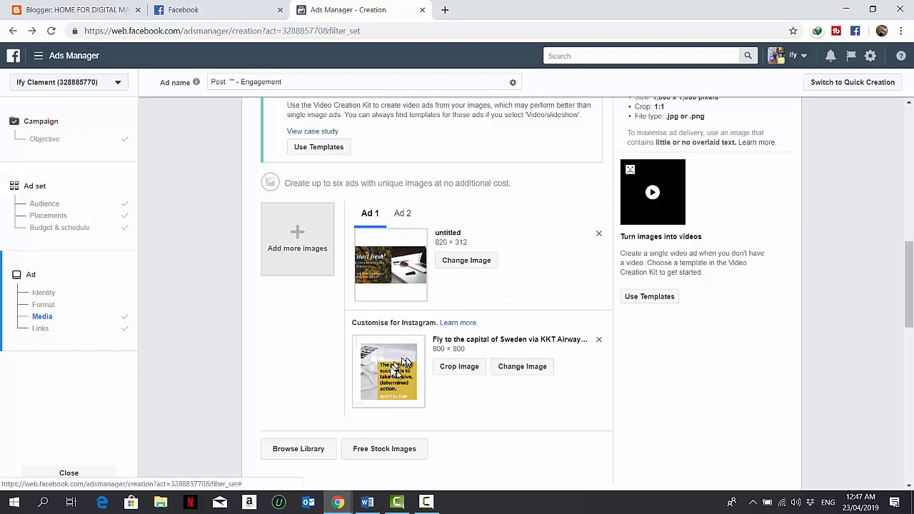
{"action": "left_click", "coordinate": [401, 227]}
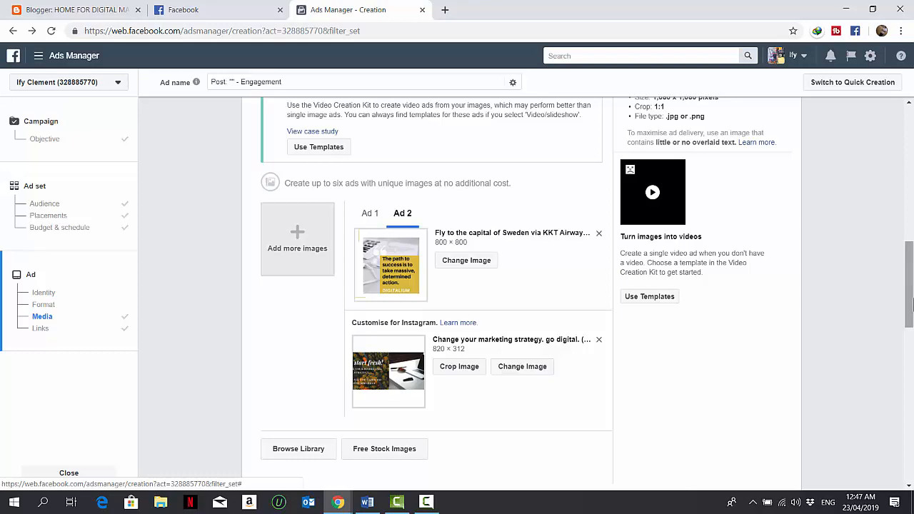
{"action": "scroll", "coordinate": [910, 328], "scroll_direction": "down", "scroll_amount": 3}
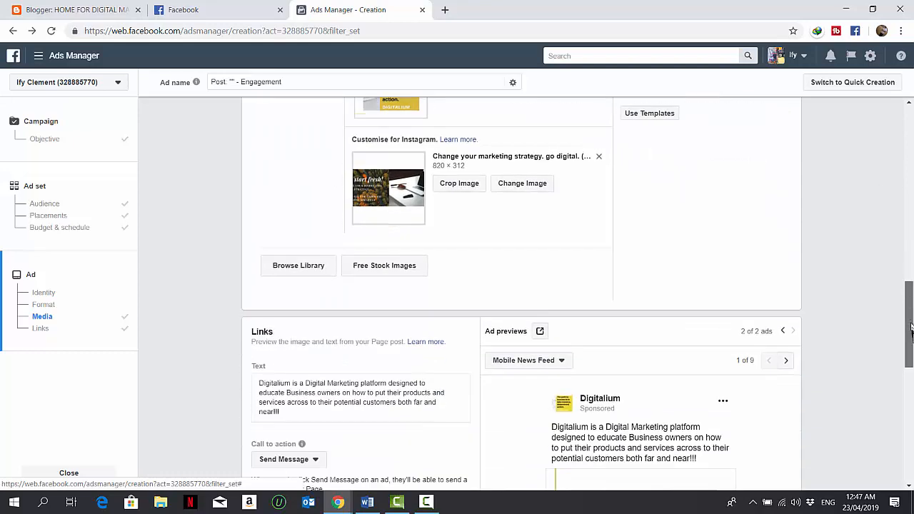
{"action": "scroll", "coordinate": [911, 346], "scroll_direction": "down", "scroll_amount": 2}
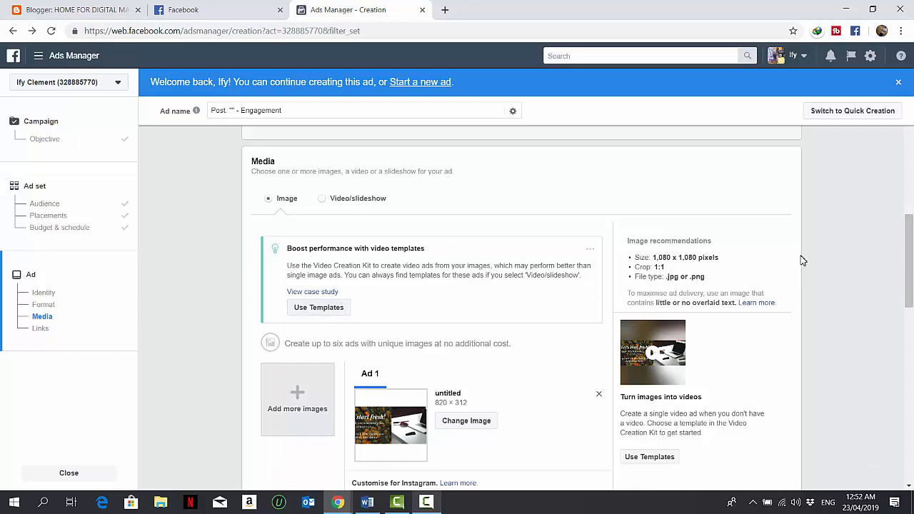
{"action": "scroll", "coordinate": [912, 262], "scroll_direction": "down", "scroll_amount": 5}
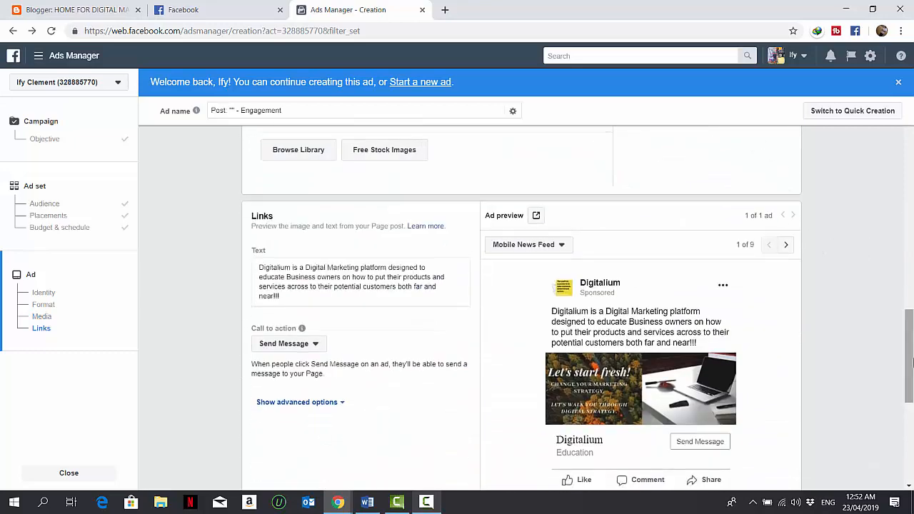
{"action": "left_click_drag", "start_coordinate": [317, 296], "coordinate": [292, 278]}
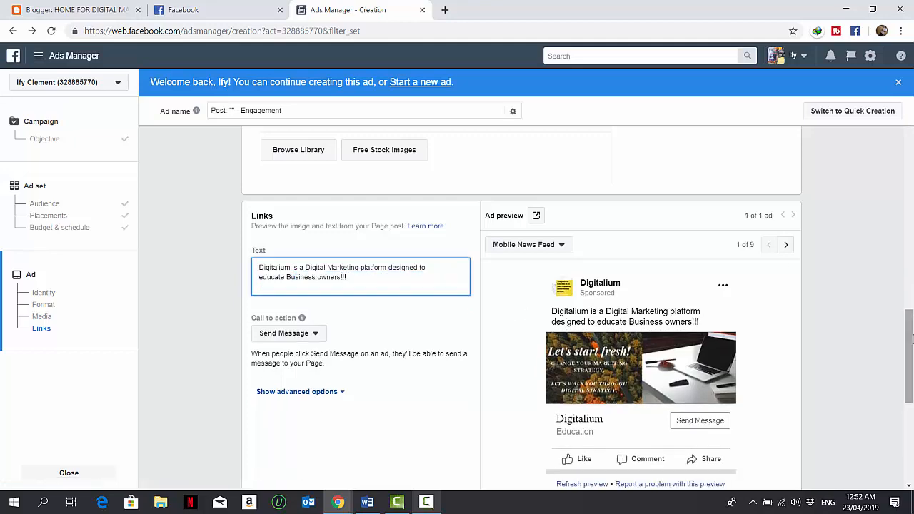
Confirm the ad and start filling in the credit or debit card's number, expiry and security code for payment
{"action": "left_click_drag", "start_coordinate": [910, 339], "coordinate": [910, 410]}
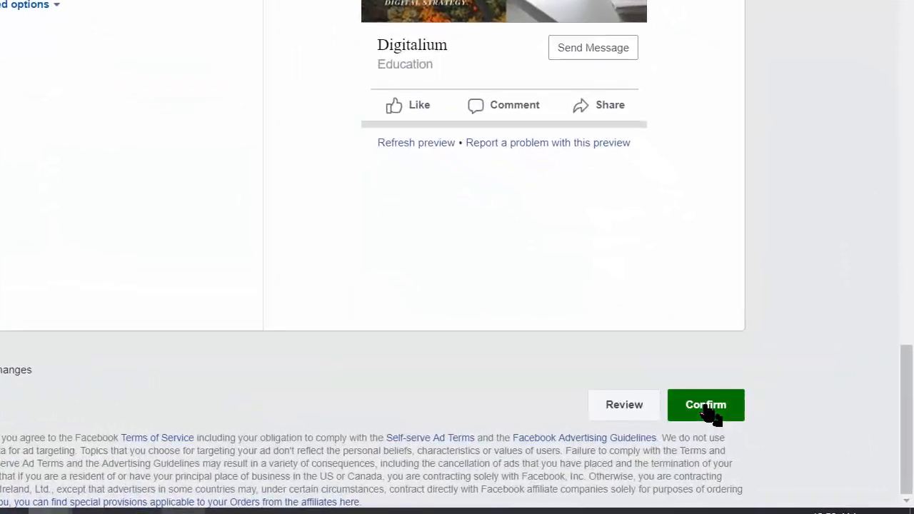
{"action": "left_click", "coordinate": [764, 422]}
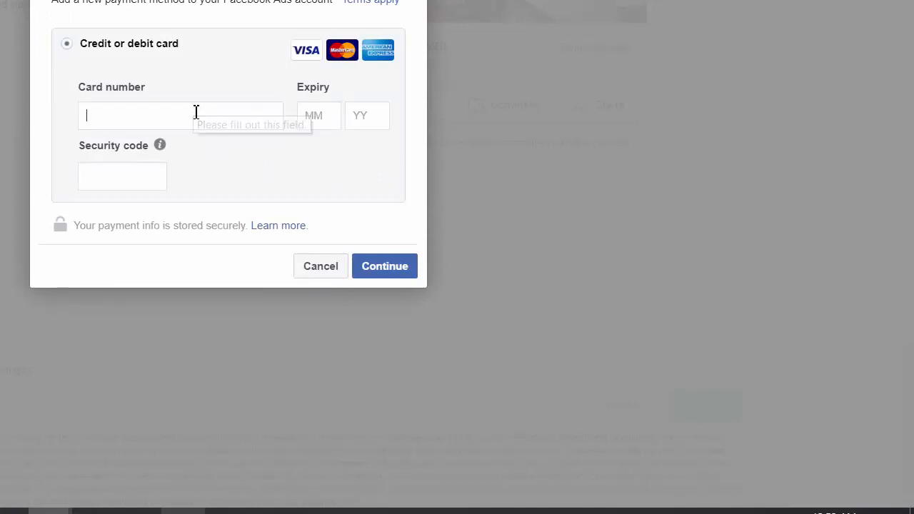
{"action": "left_click", "coordinate": [128, 181]}
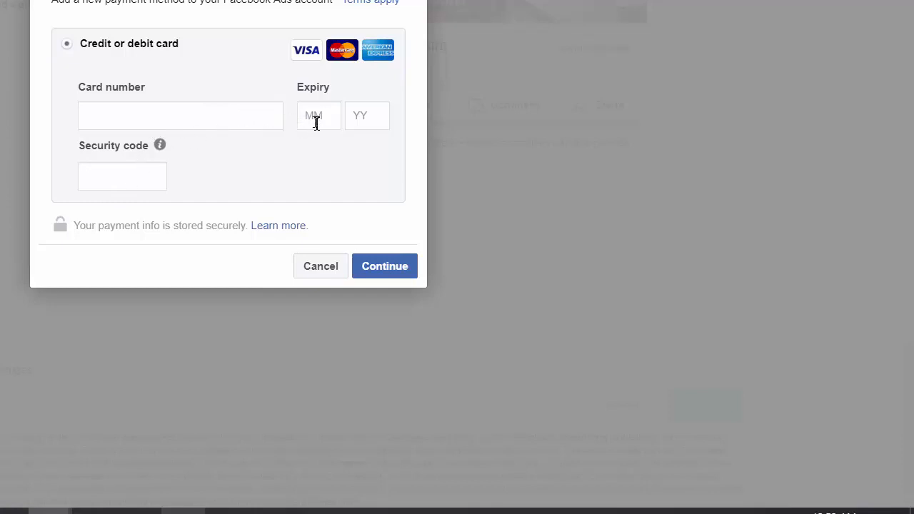
{"action": "left_click", "coordinate": [316, 123]}
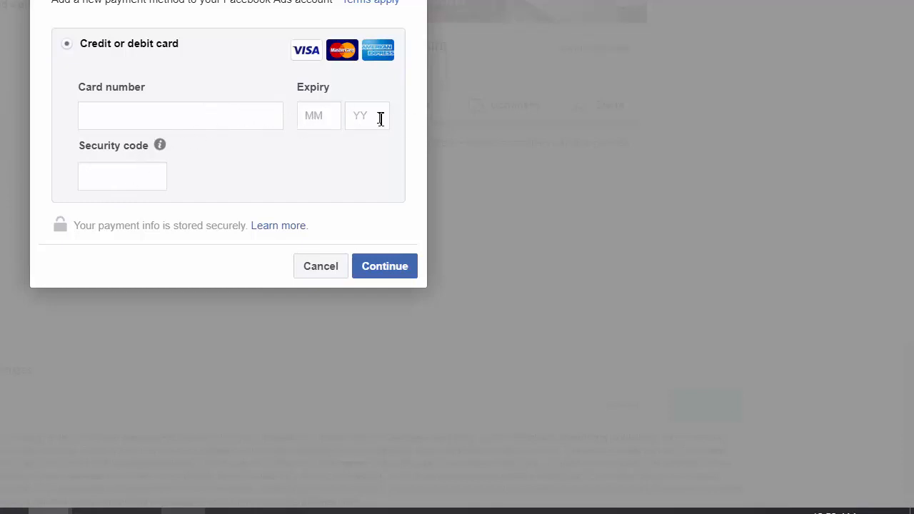